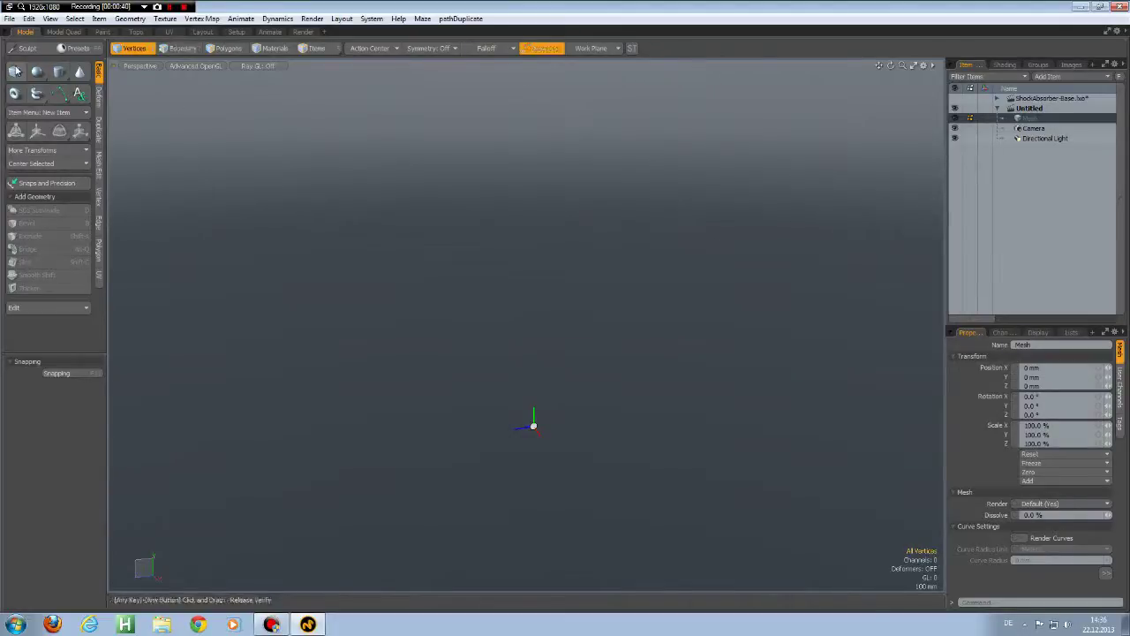
Add a unit cube to the empty mesh in the untitled scene
click(15, 73)
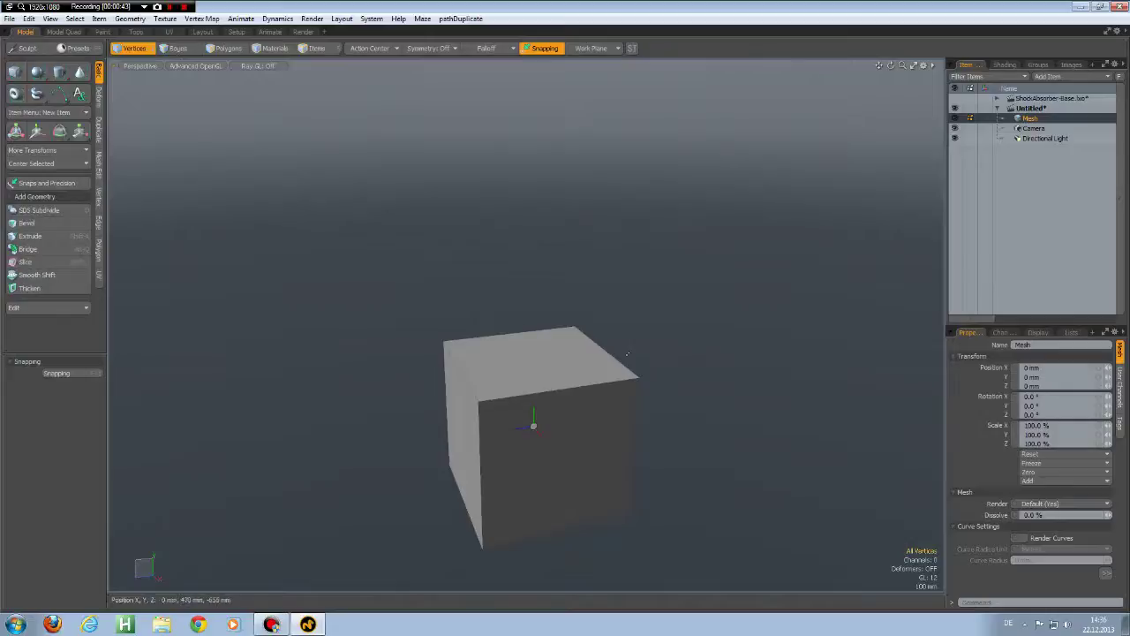
alt+drag(616, 394, 535, 363)
alt+shift+drag(532, 412, 521, 389)
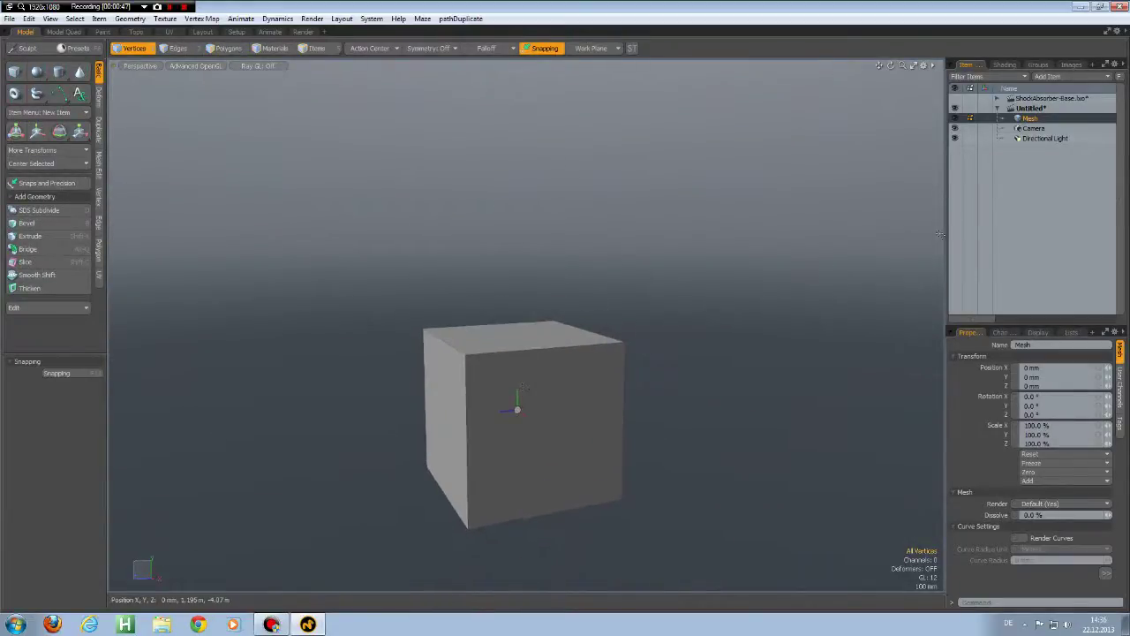
Create two relative morph maps for the cube, named m1 and m2
click(1073, 333)
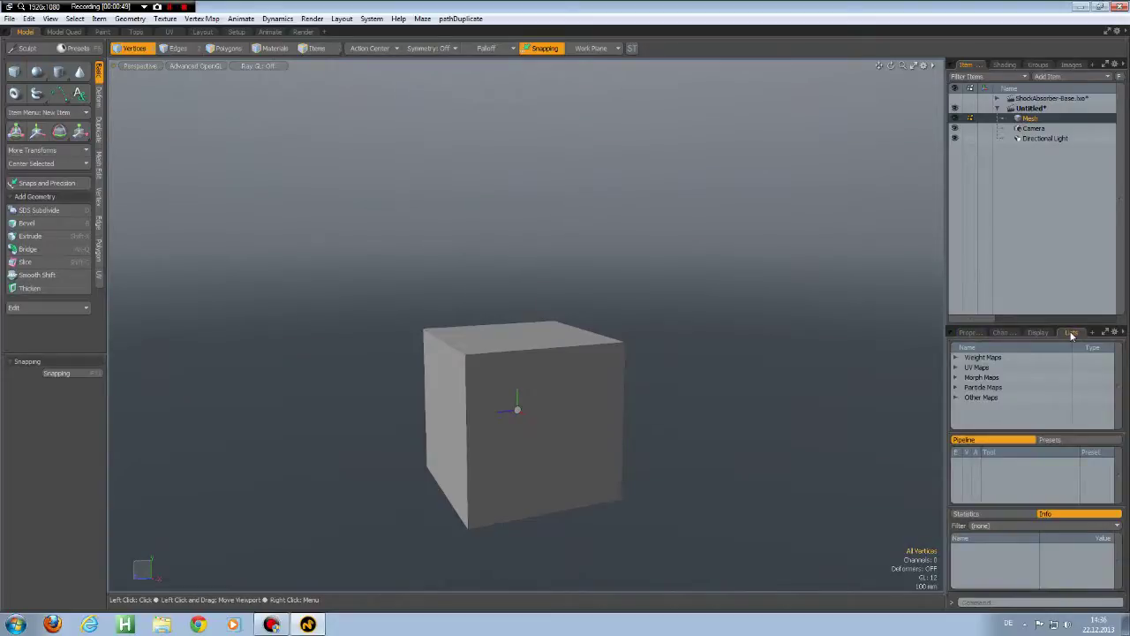
click(956, 377)
click(980, 389)
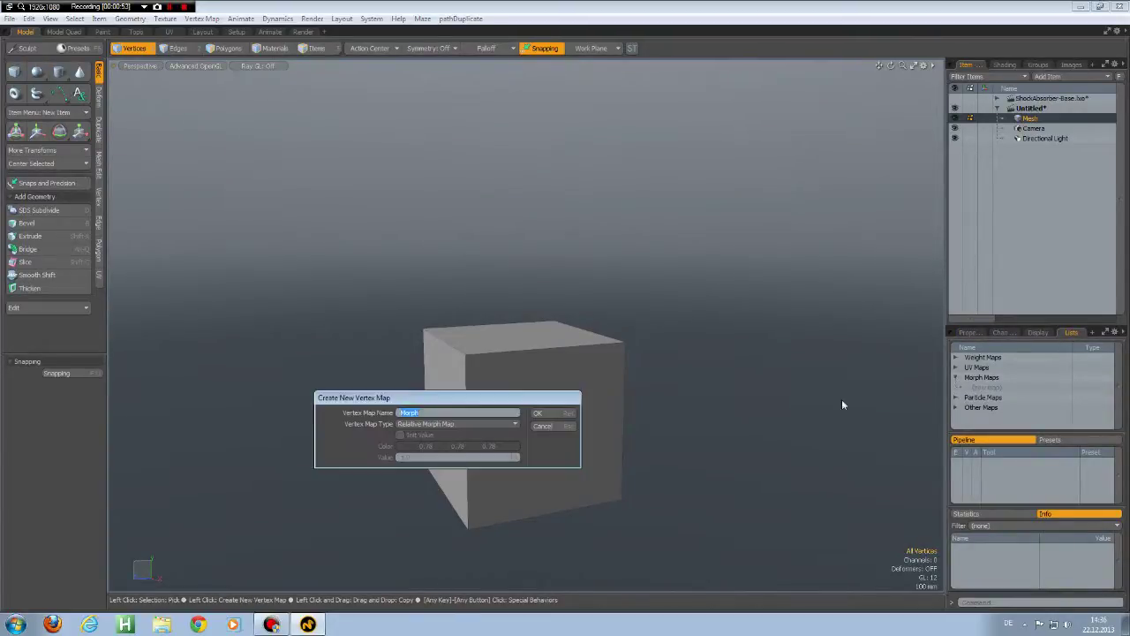
text(m1)
key(Return)
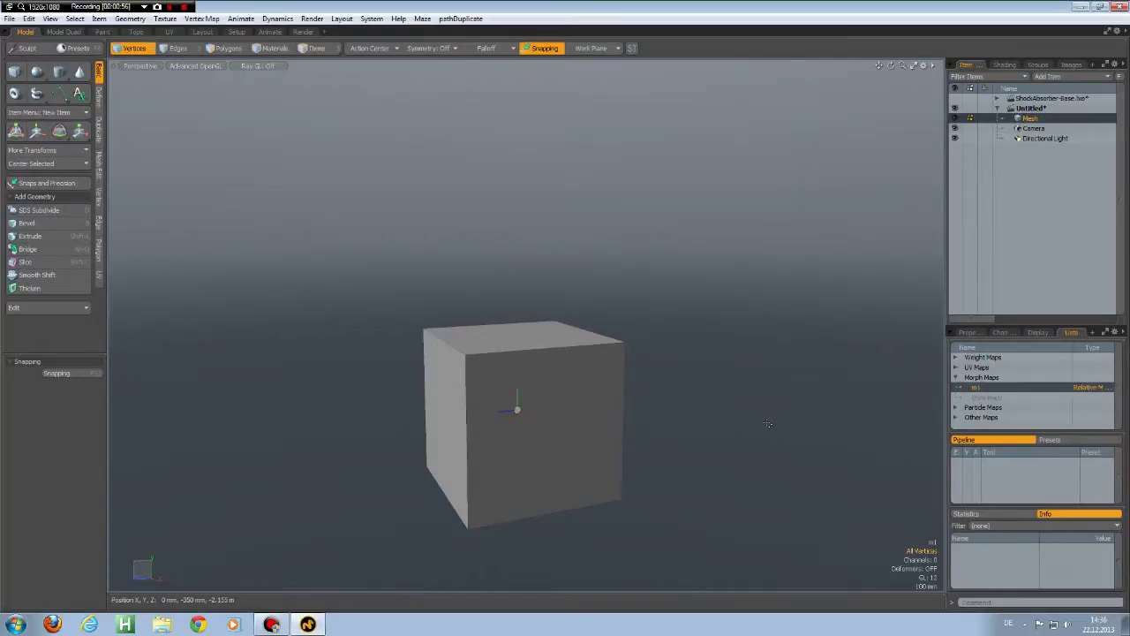
click(978, 399)
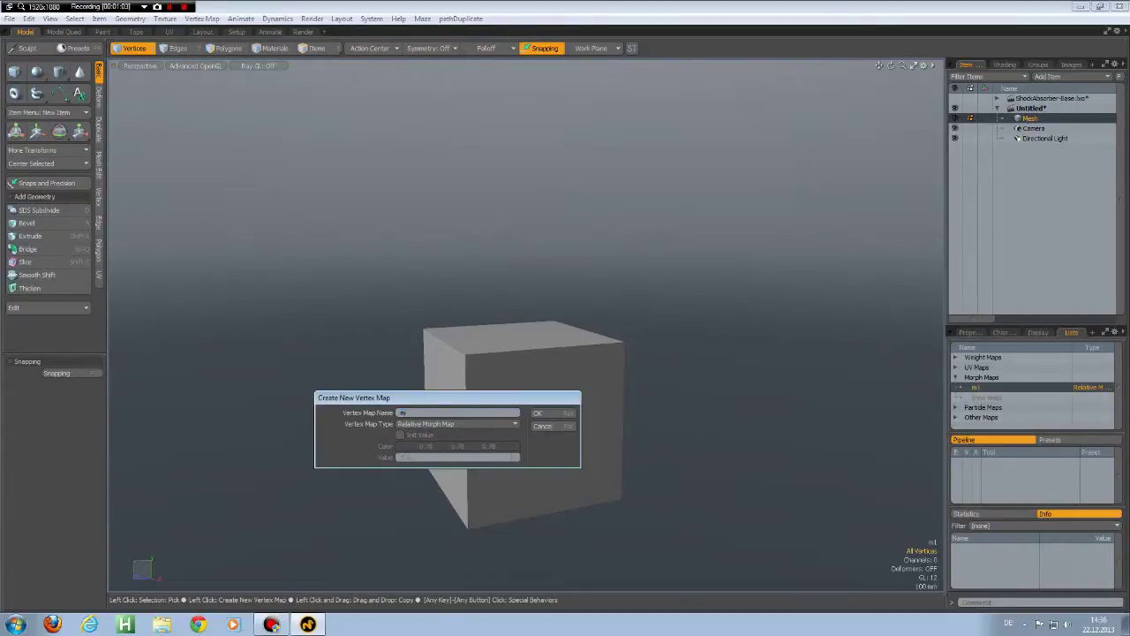
text(m2)
key(Return)
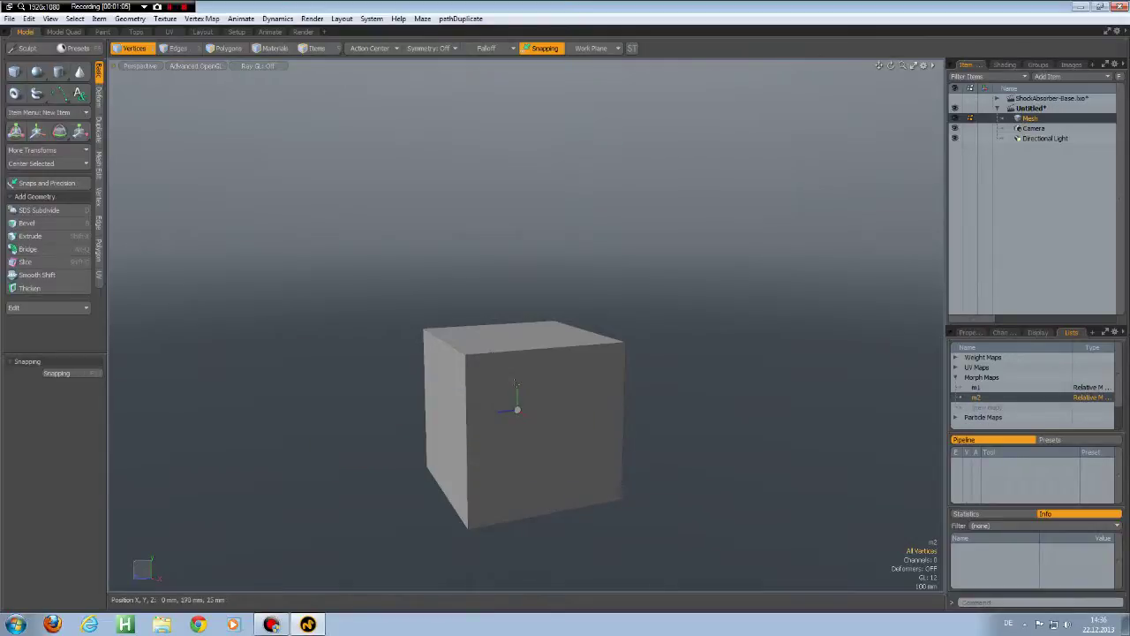
Select all of the cube's polygons and move them up about 1.24 m along Y in morph map m2
key(3)
double_click(554, 370)
key(y)
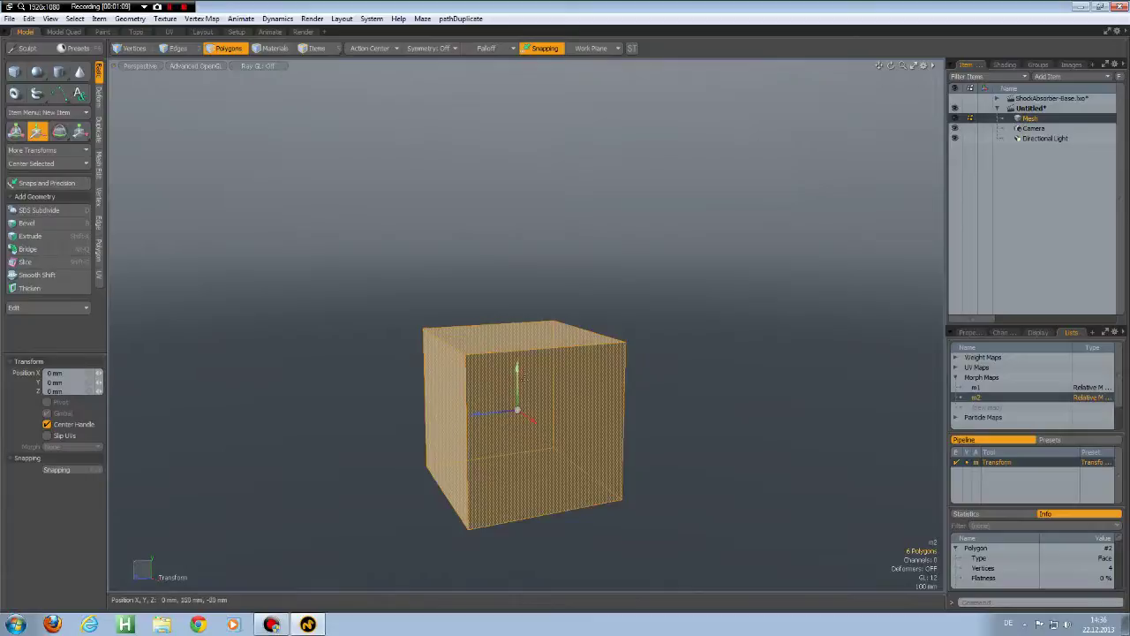
drag(518, 367, 517, 173)
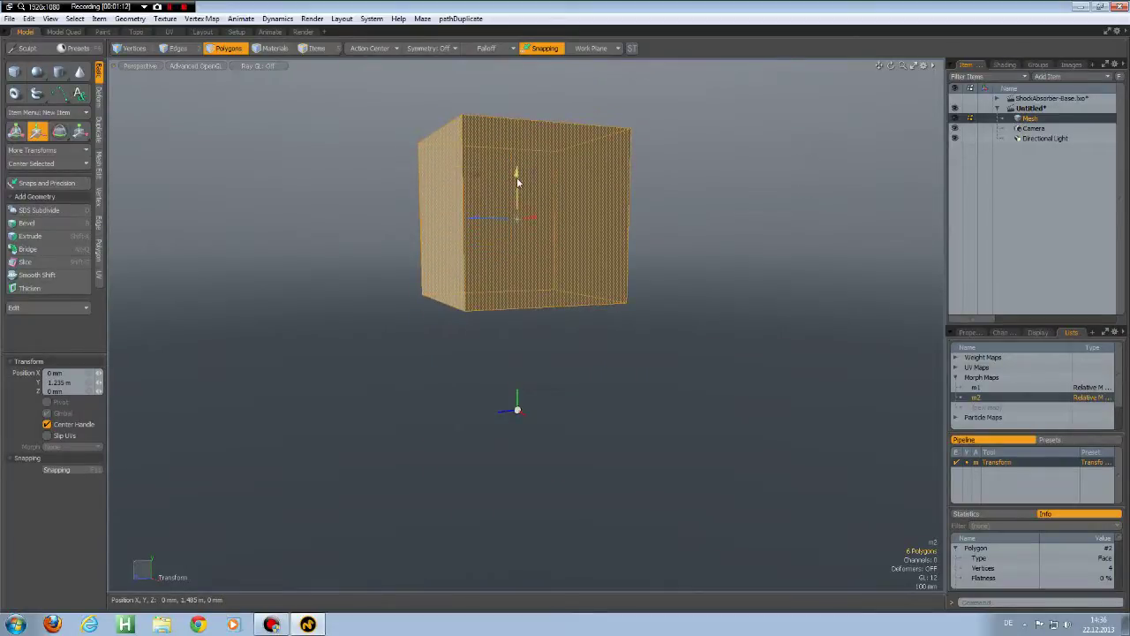
Rotate the cube -45° about Z and stretch it along Z in morph map m2, leaving nothing selected
key(e)
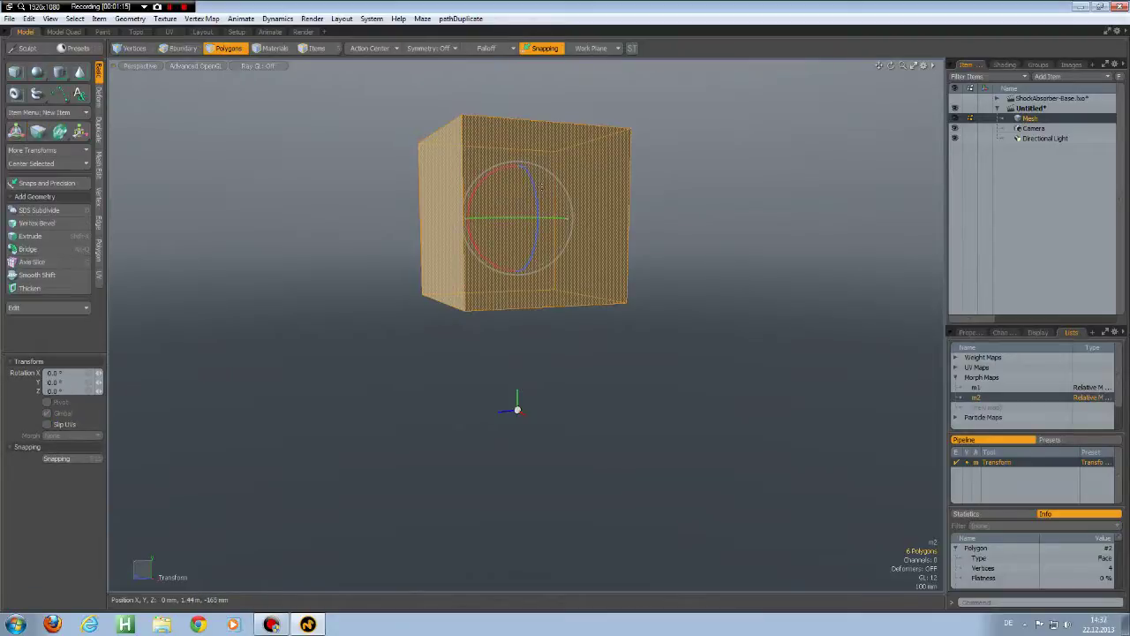
drag(535, 198, 533, 224)
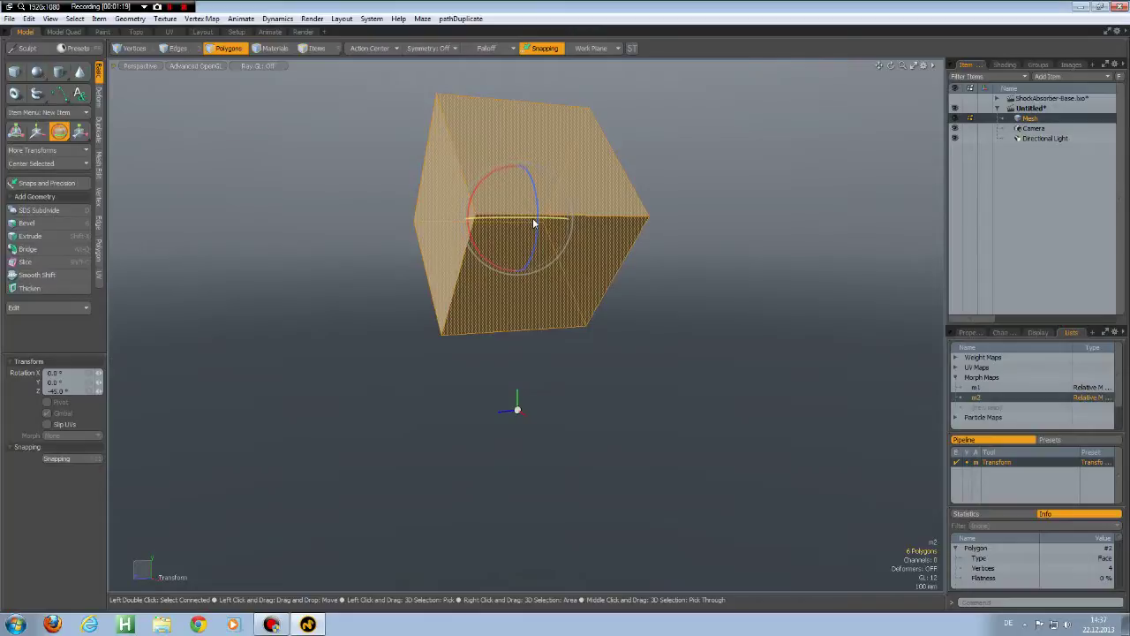
key(r)
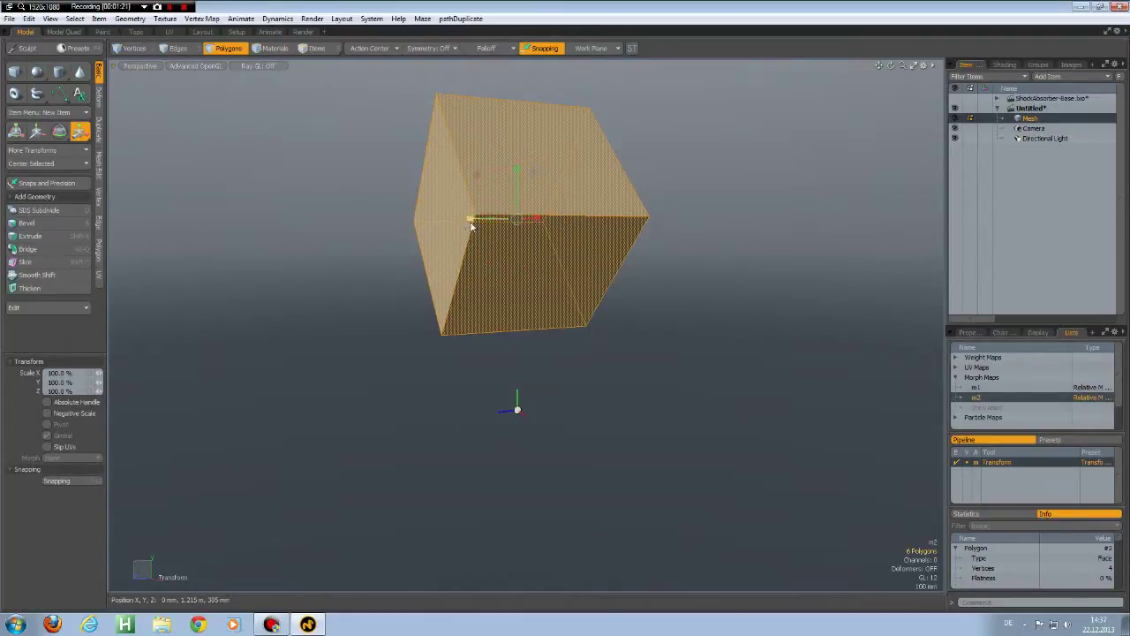
drag(471, 226, 408, 225)
key(space)
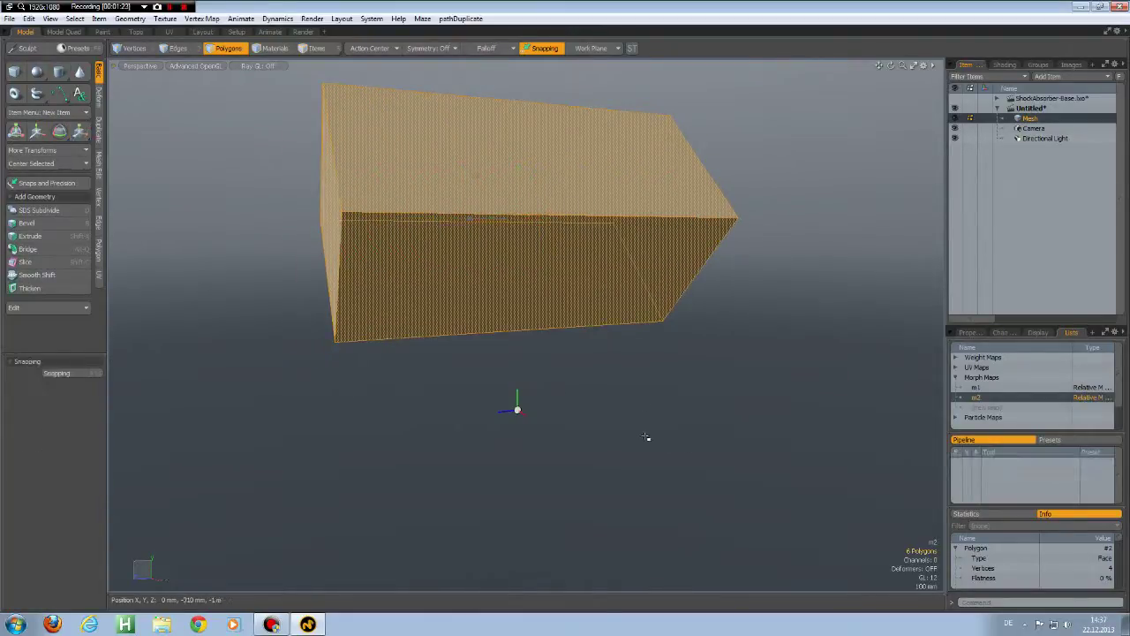
click(646, 435)
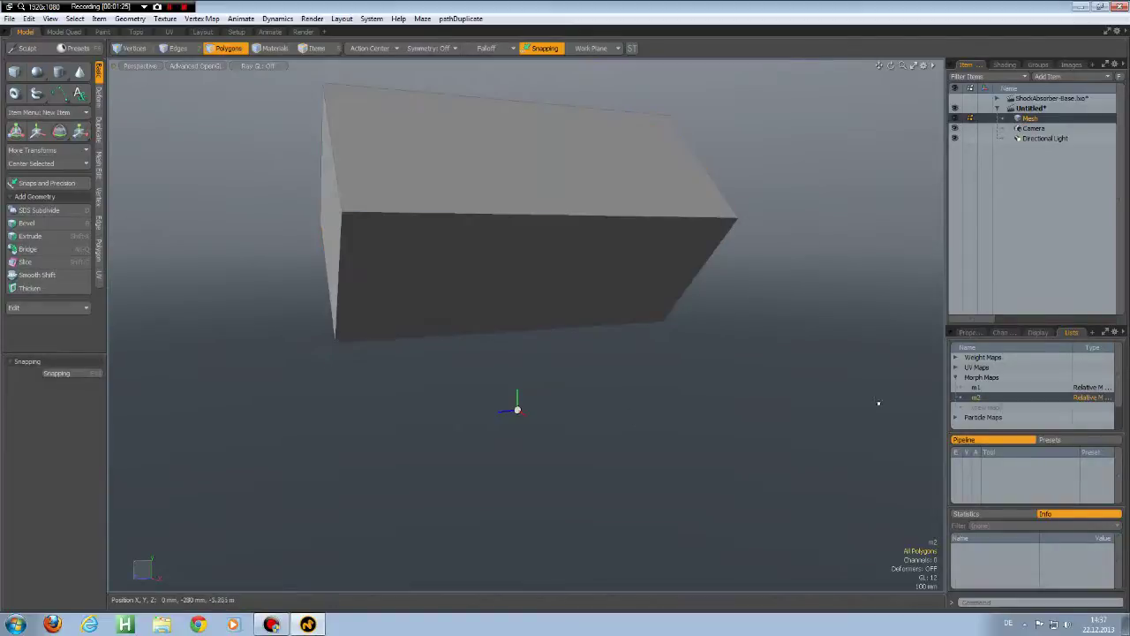
Alternate between morph maps m1 and m2 to compare the cube's two shapes, ending on m2
click(976, 387)
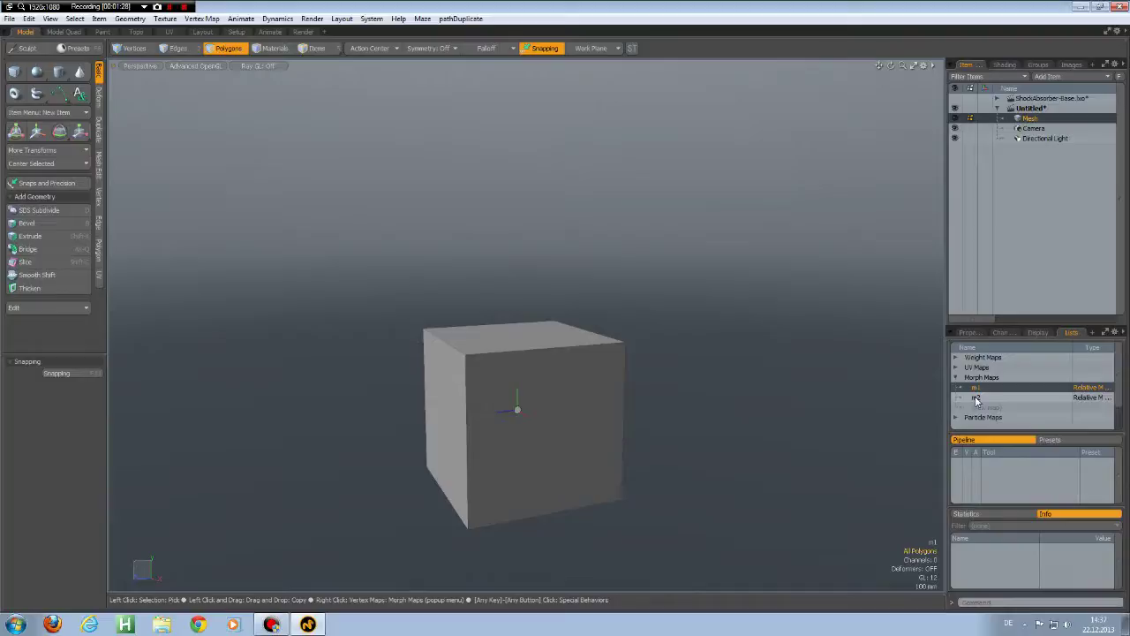
click(976, 398)
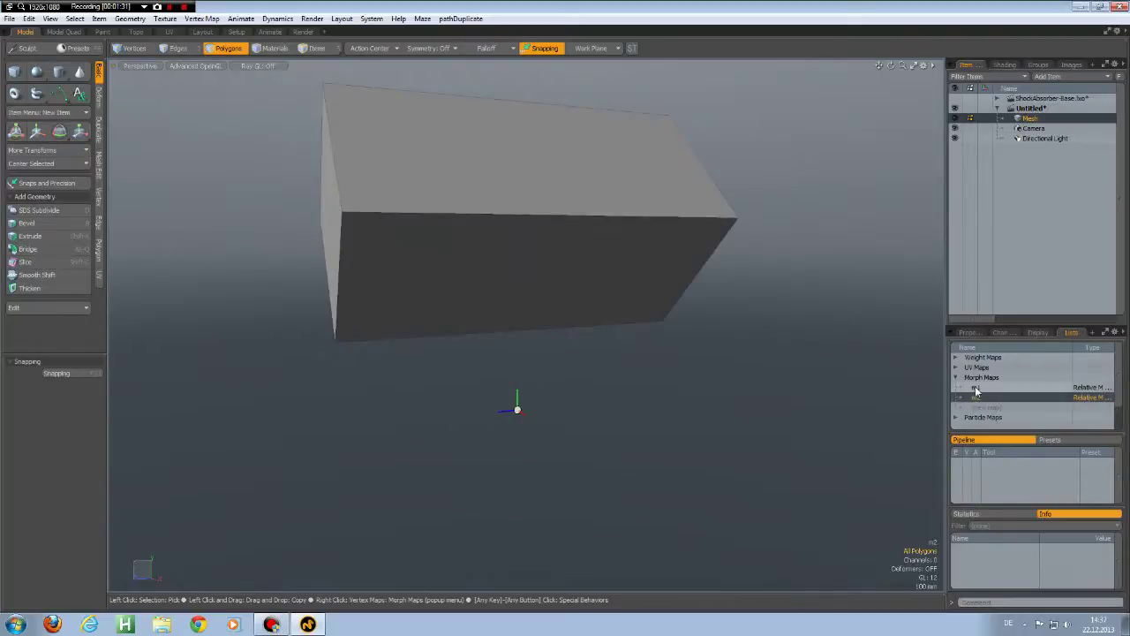
click(975, 386)
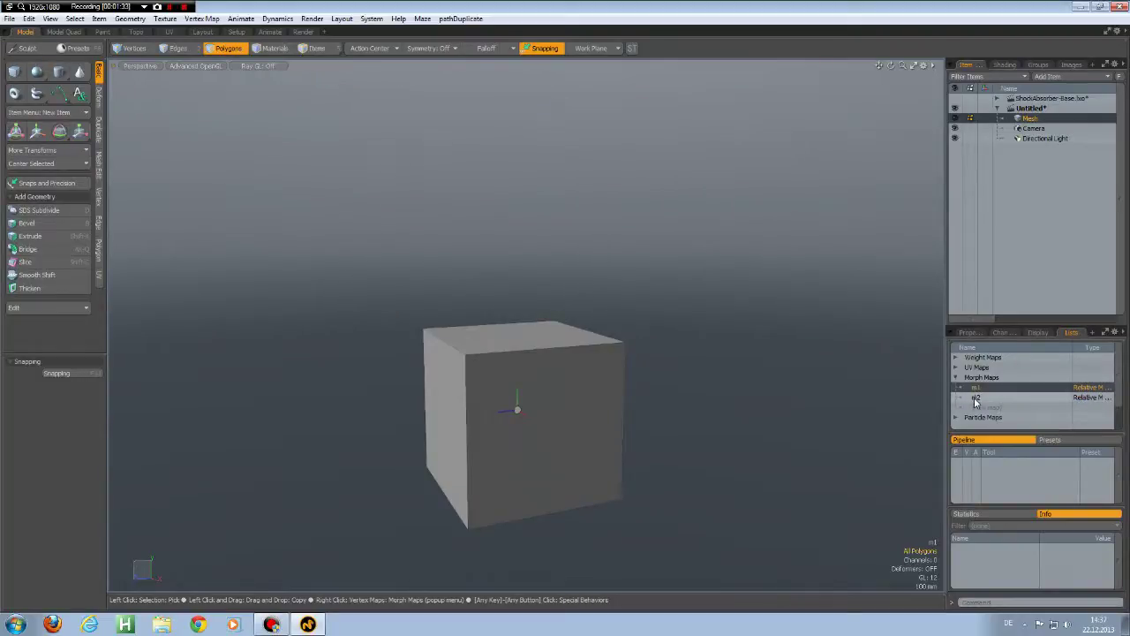
click(976, 399)
click(978, 386)
click(978, 398)
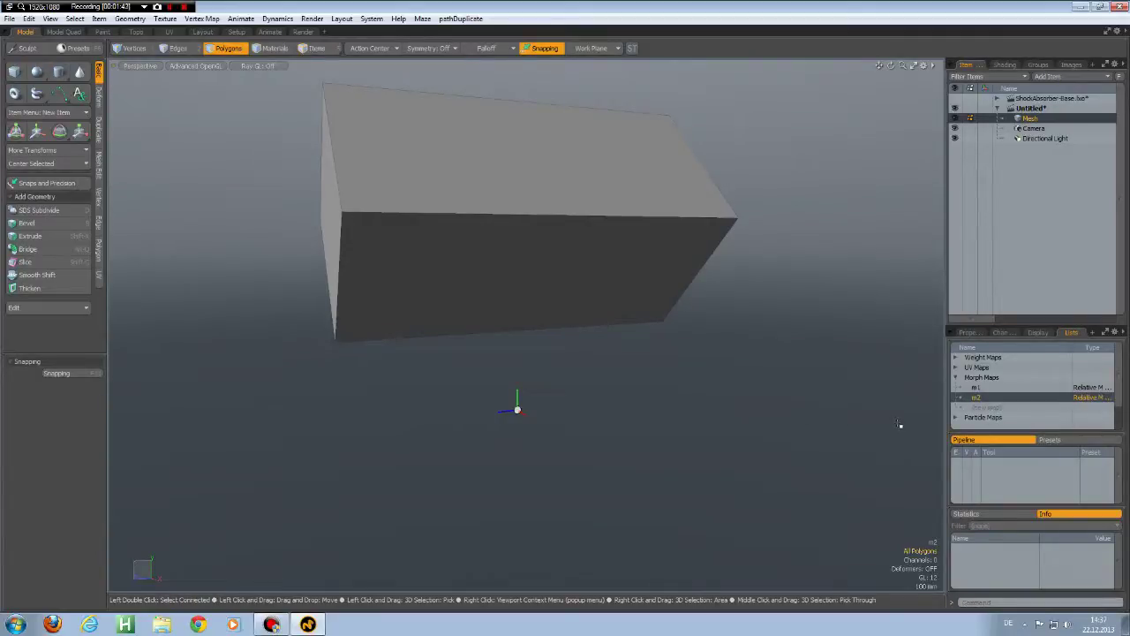
Subdivide all polygons of the cube while m2 is active, and check the result in morph map m1
double_click(605, 248)
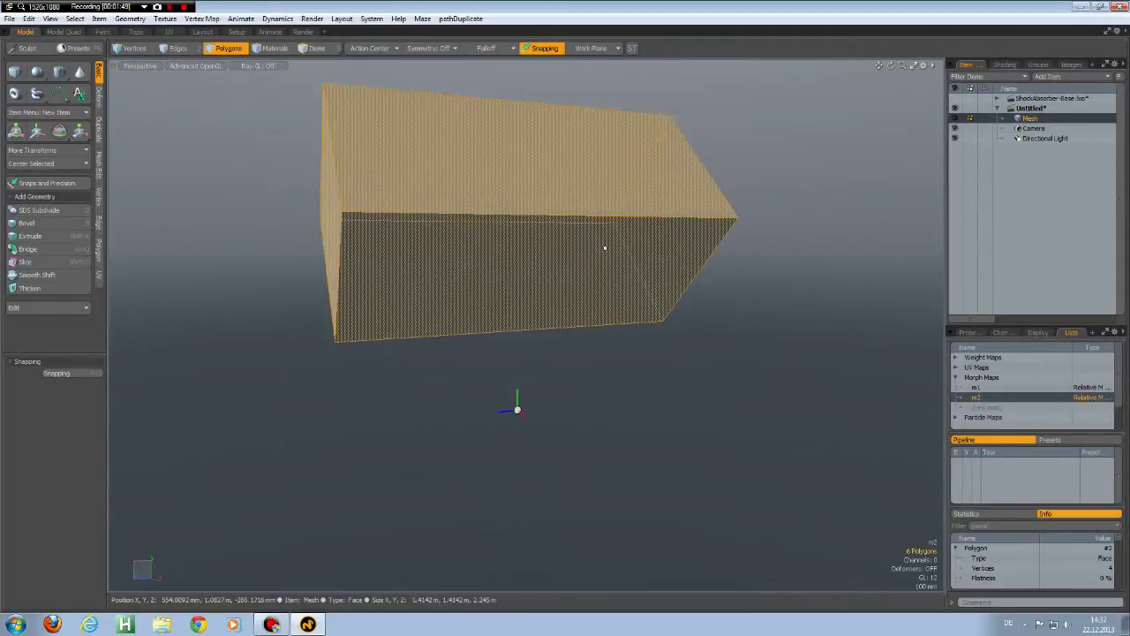
key(d)
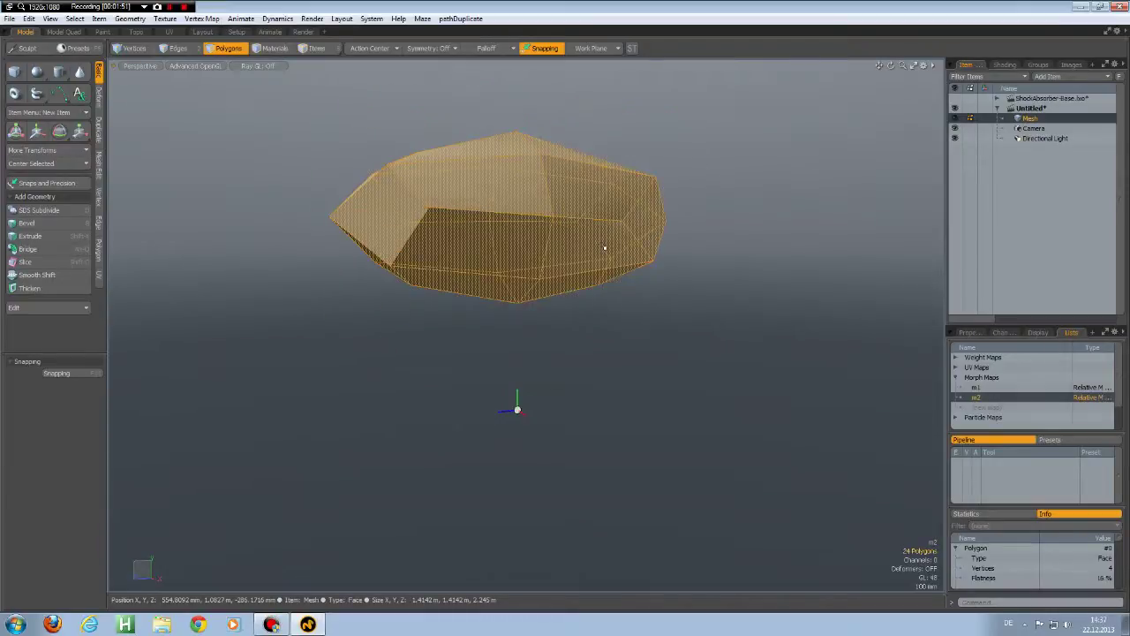
click(975, 389)
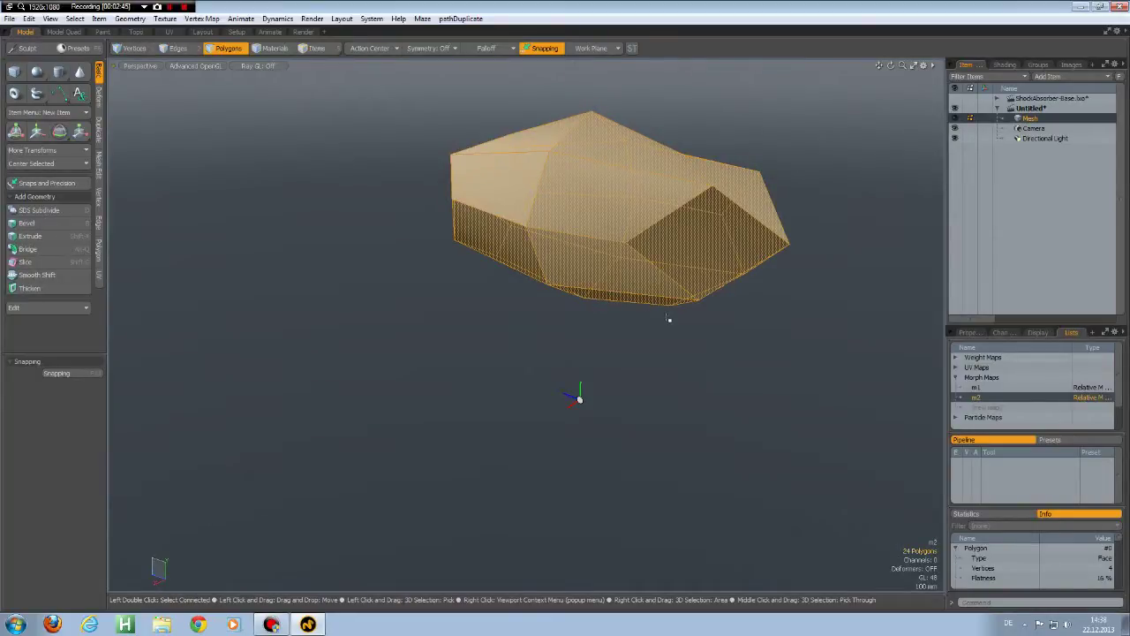
Scale the subdivided shape down slightly along Z in morph map m2 and clear the polygon selection
key(y)
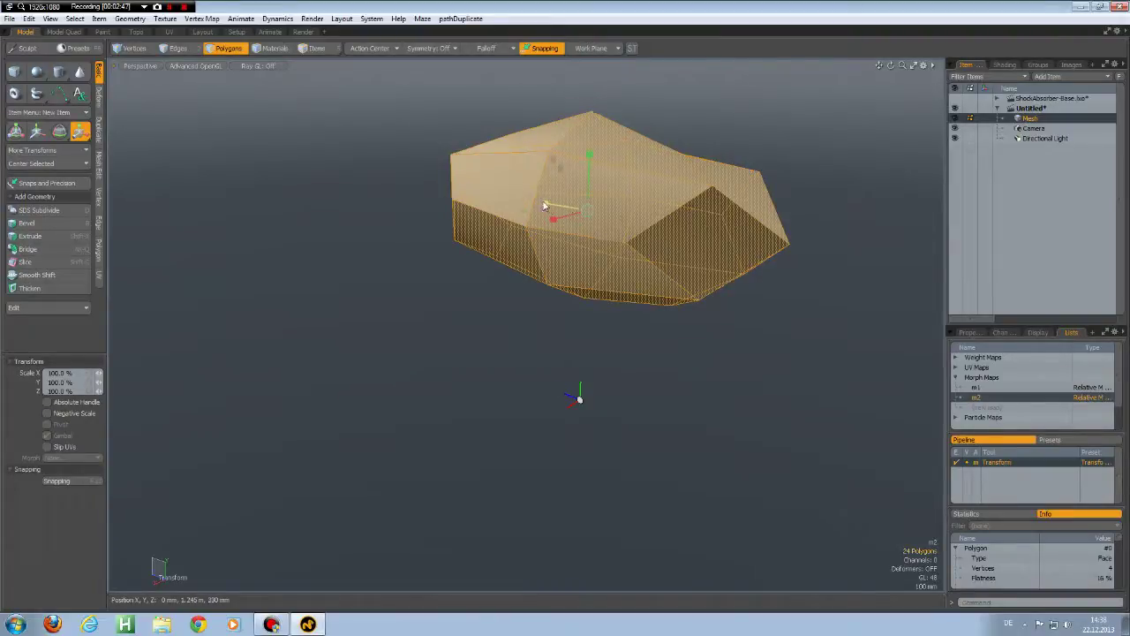
mouse_move(546, 203)
mouse_down()
mouse_move(562, 205)
mouse_move(546, 203)
mouse_up()
key(q)
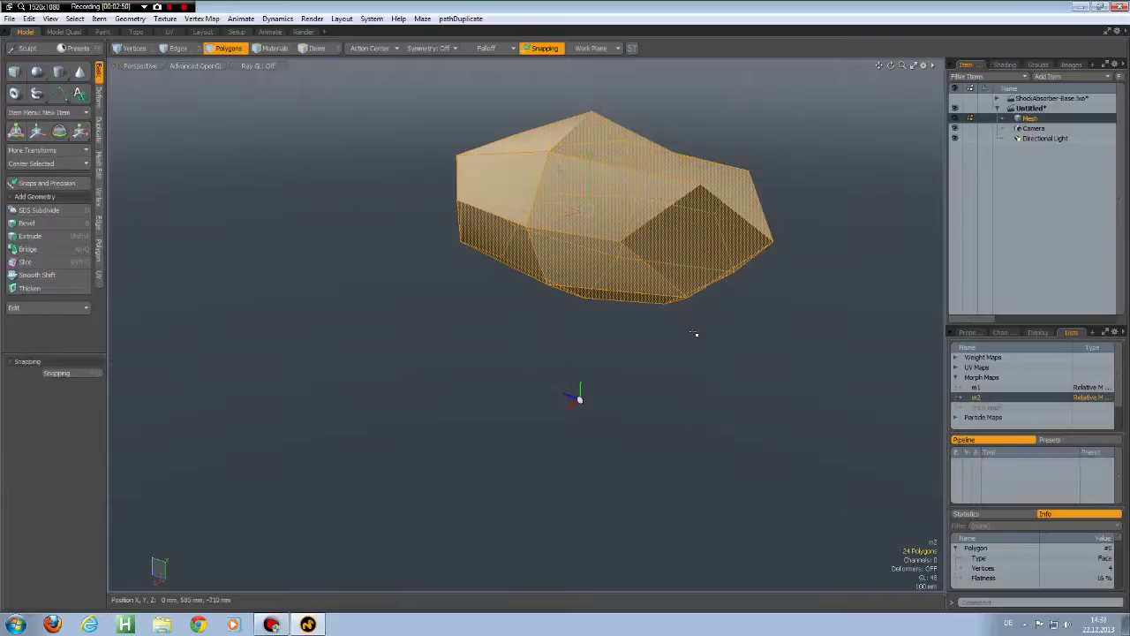
click(696, 333)
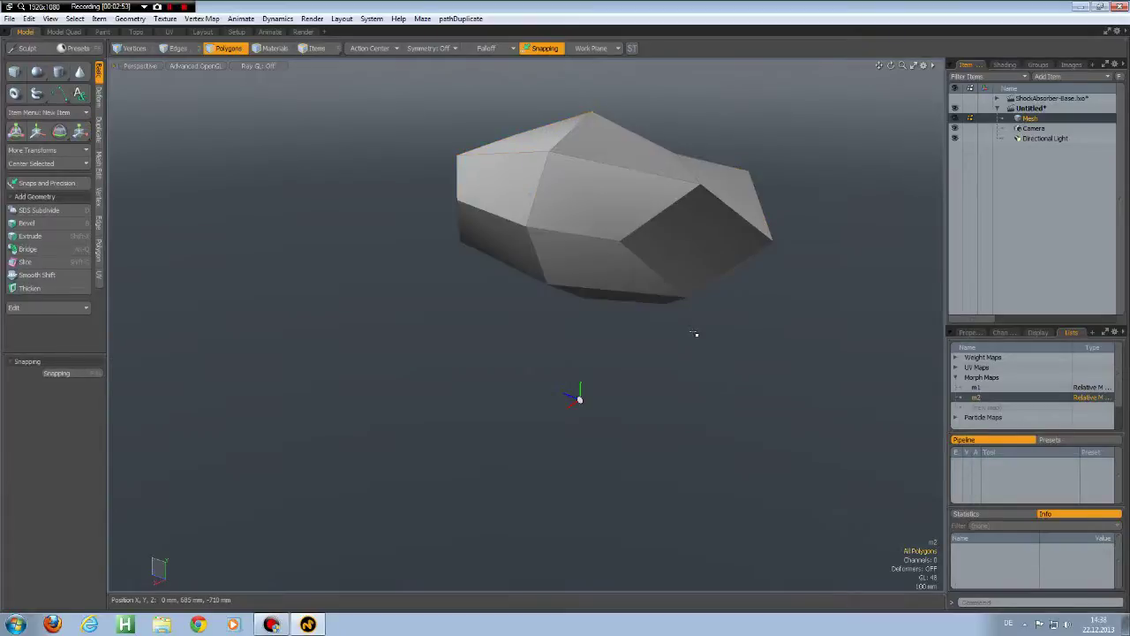
Examine the subdivided m2 shape from different angles and distances
alt+drag(556, 297, 645, 309)
alt+shift+drag(546, 237, 579, 332)
scroll(581, 334, up, 3)
scroll(575, 326, down, 3)
scroll(576, 326, up, 1)
scroll(575, 323, down, 2)
scroll(574, 322, up, 2)
alt+shift+drag(580, 326, 584, 294)
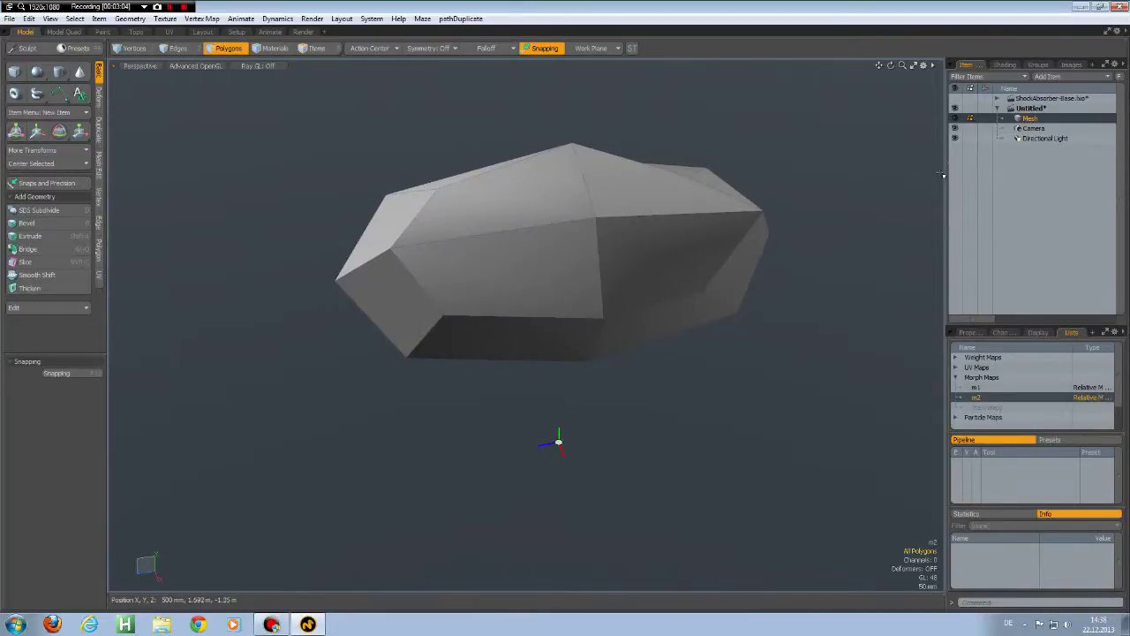
Switch to the ShockAbsorber-Base.lxo scene and bring its Cylinder mesh into close view
click(998, 99)
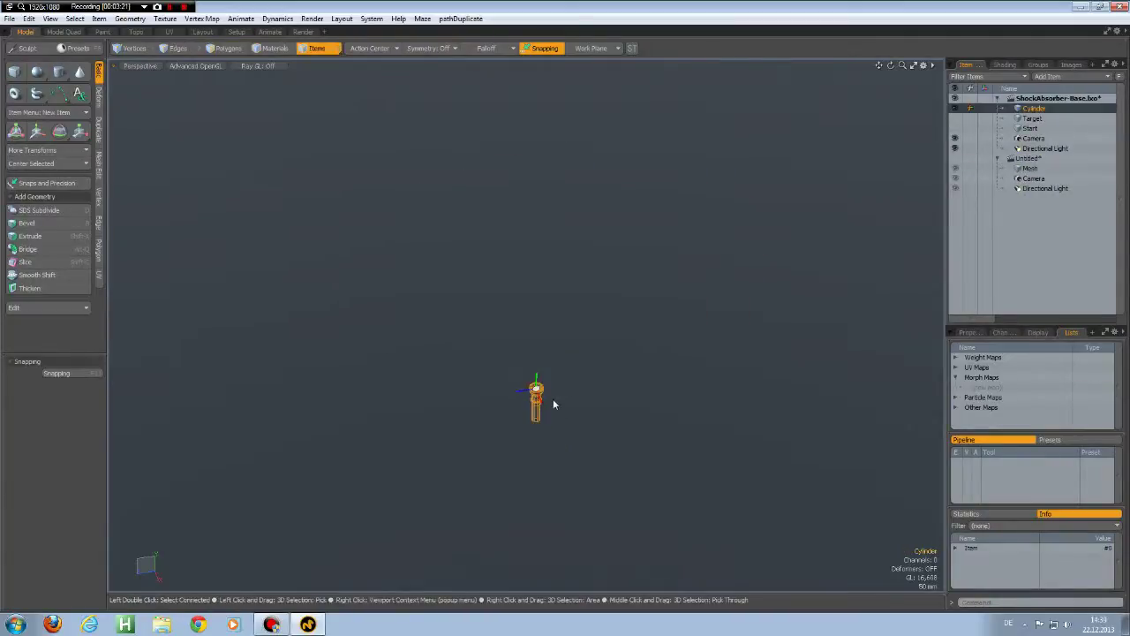
scroll(554, 400, up, 3)
alt+drag(556, 404, 535, 381)
key(shift+a)
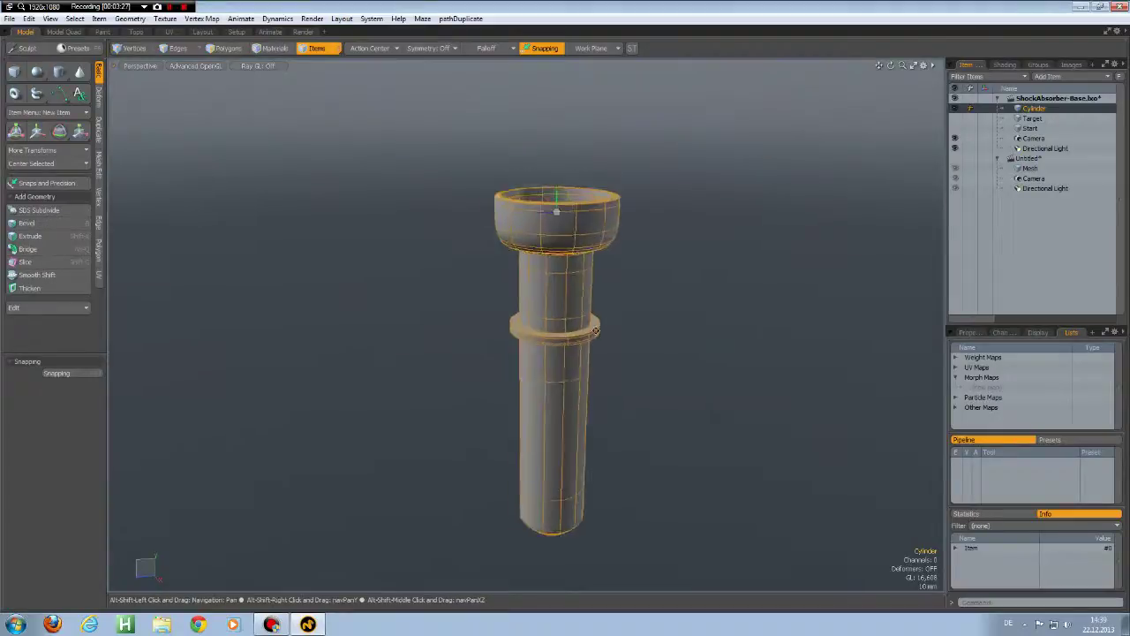
alt+shift+drag(596, 321, 570, 397)
scroll(583, 352, down, 3)
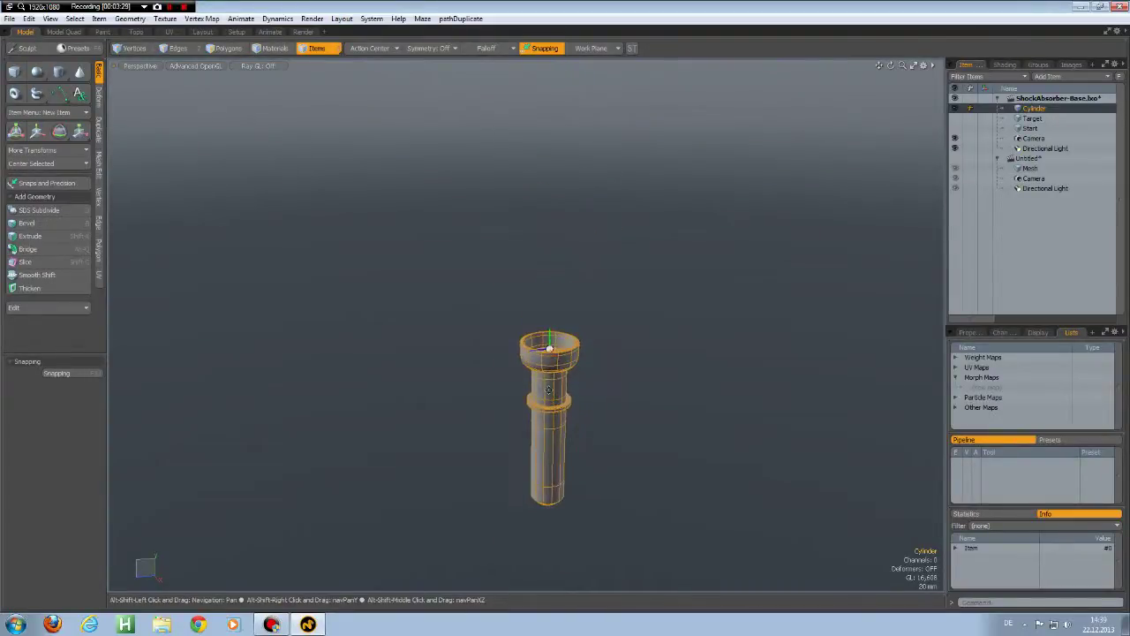
Make the Start mesh visible alongside the Cylinder, leaving the Target mesh hidden
click(954, 128)
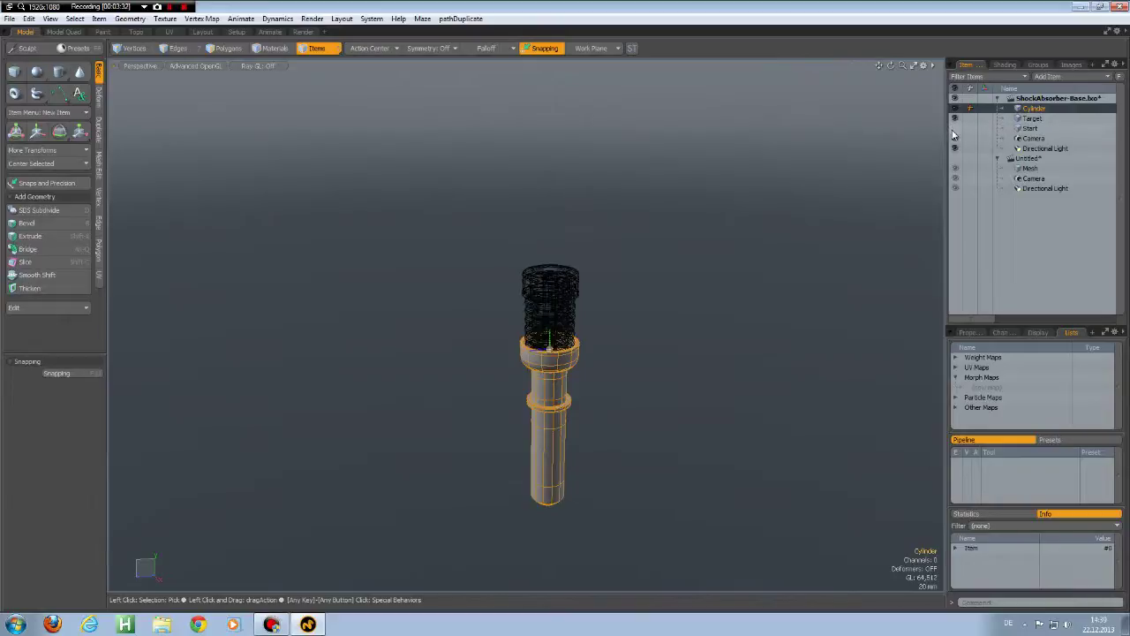
click(954, 129)
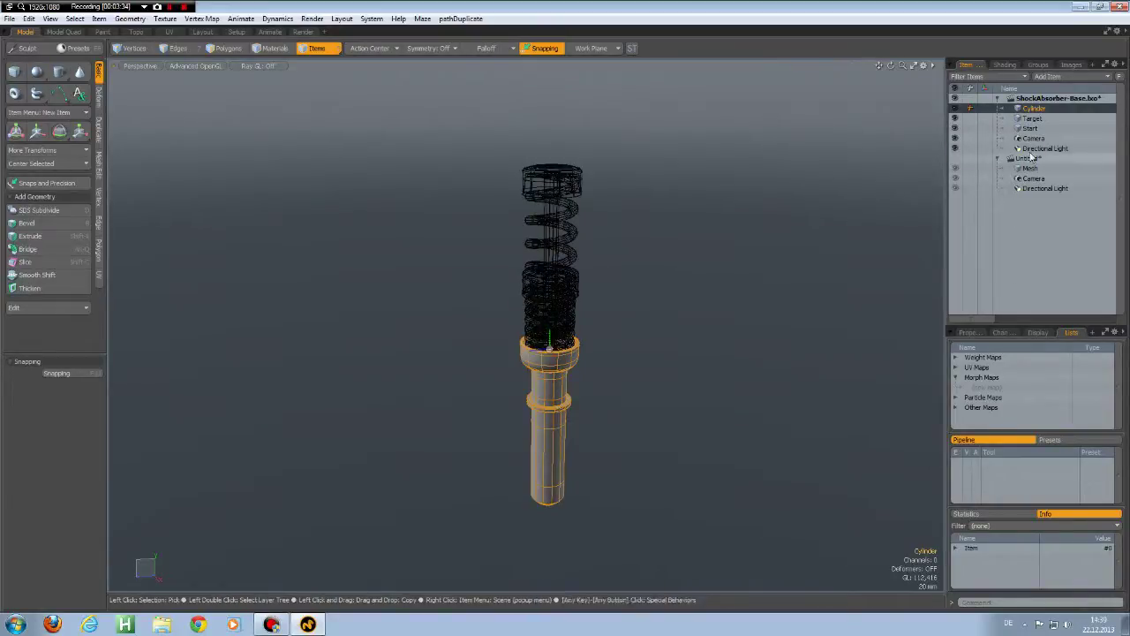
click(954, 118)
alt+drag(606, 263, 599, 248)
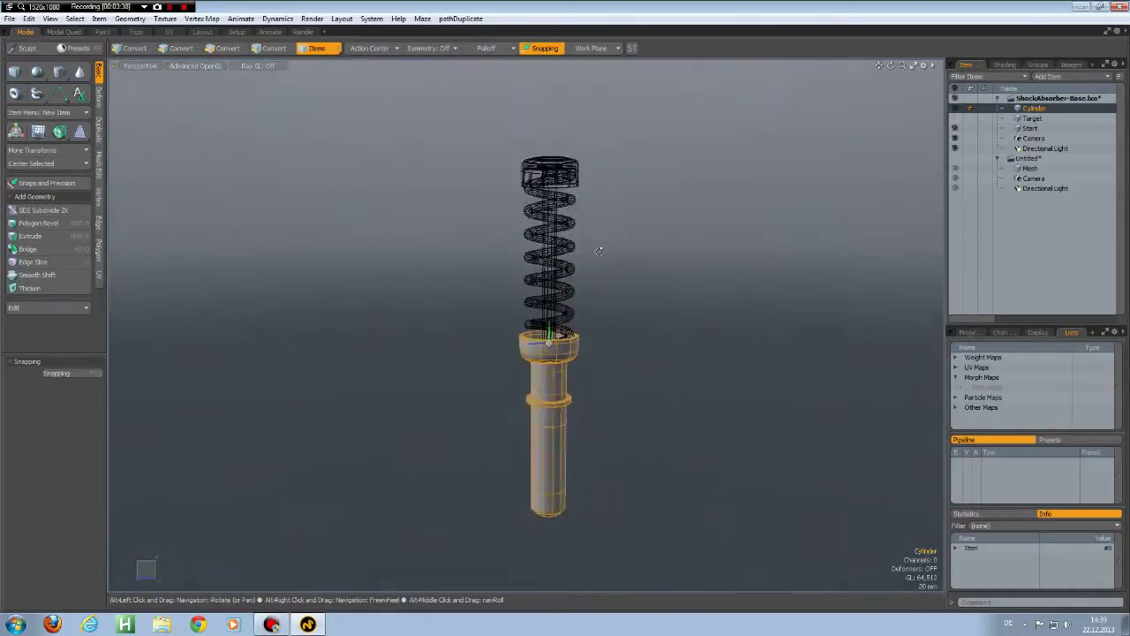
Select all connected polygons of the coil spring in the Start mesh
click(1019, 129)
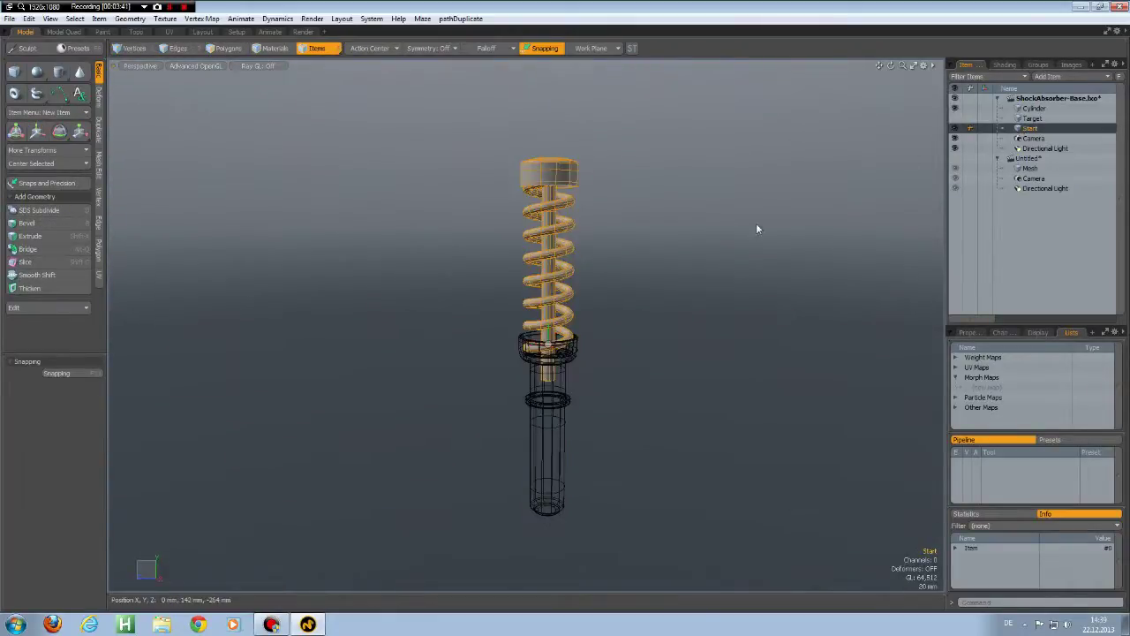
scroll(542, 285, up, 3)
scroll(542, 285, down, 2)
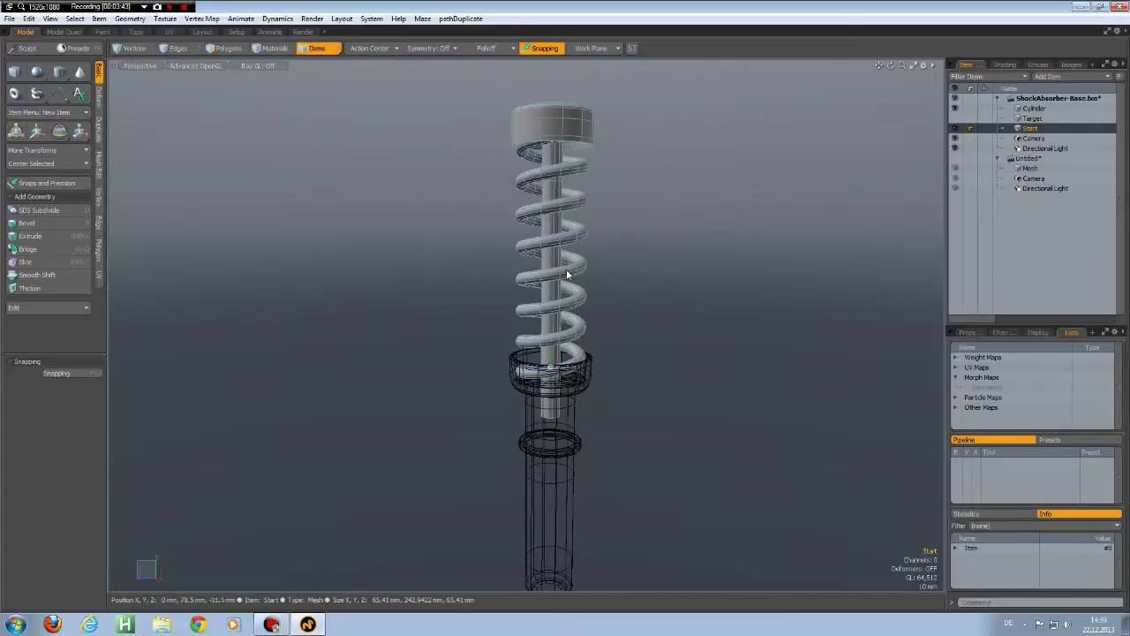
key(3)
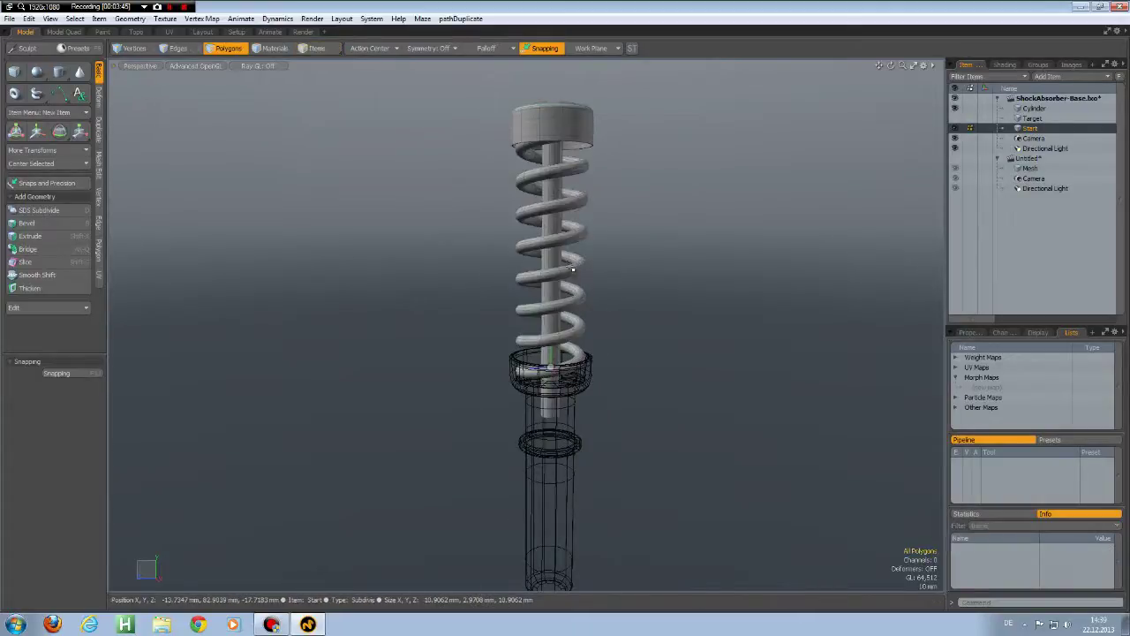
double_click(571, 269)
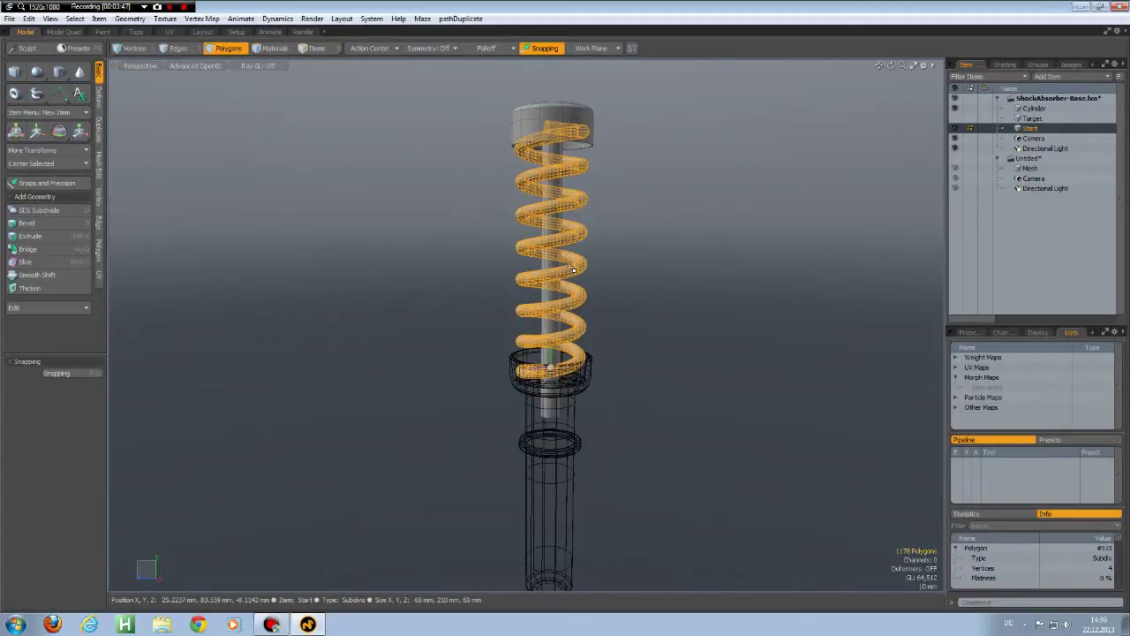
Try compressing the coil spring by scaling its polygons vertically to about 19.5 %, inspect the flattened coils, and undo the scaling
key(y)
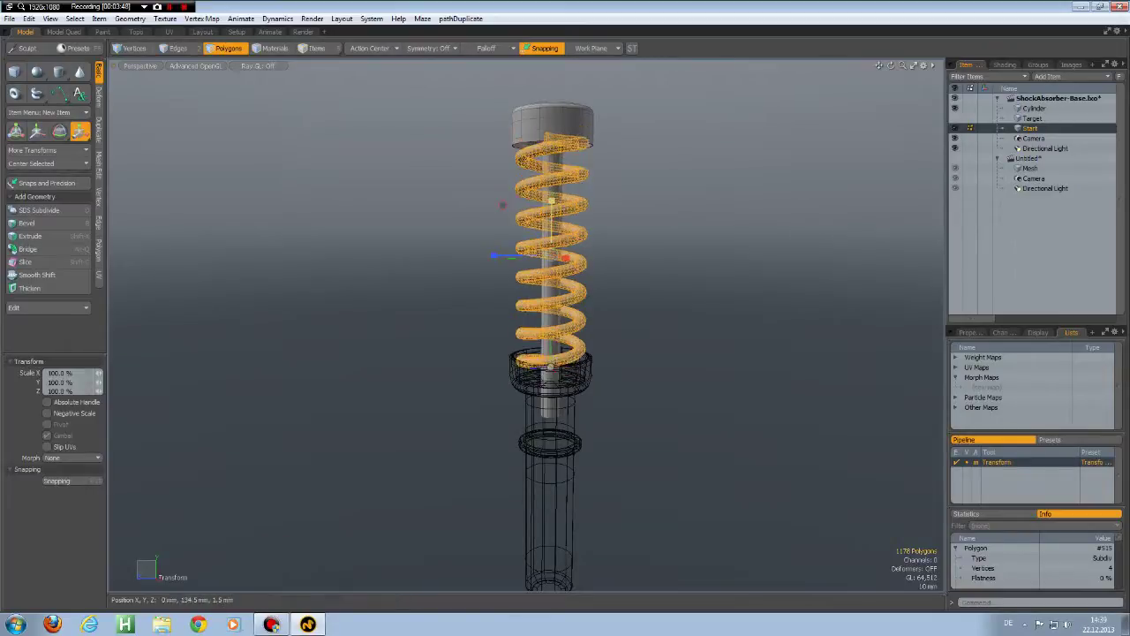
drag(552, 202, 531, 266)
scroll(548, 241, up, 8)
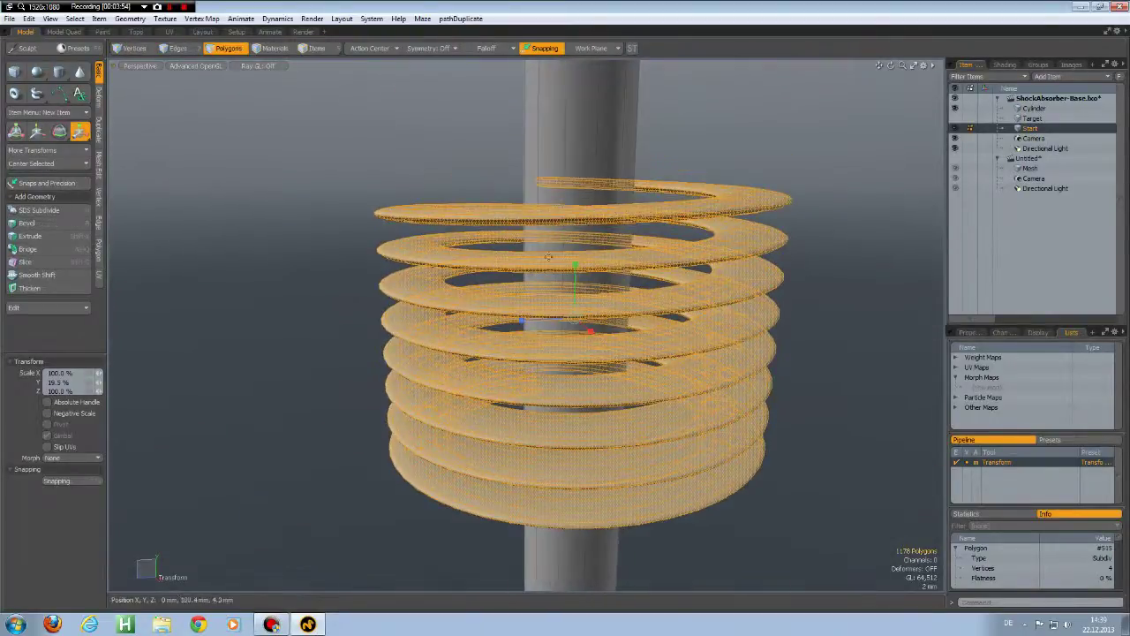
scroll(579, 262, down, 8)
scroll(581, 261, up, 2)
scroll(581, 261, up, 2)
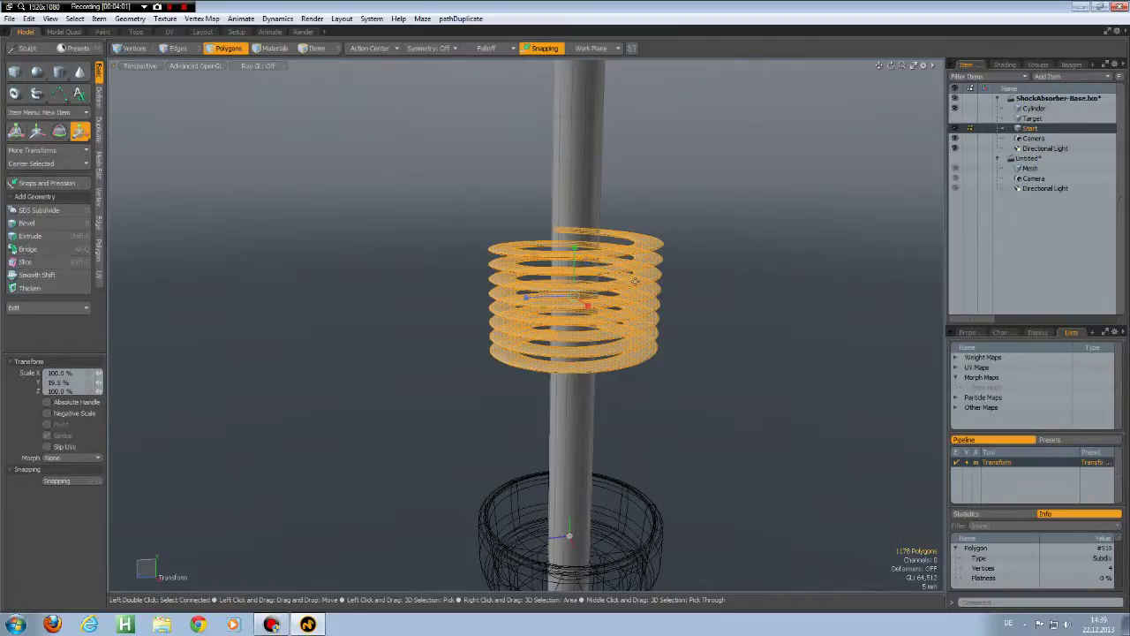
key(alt)
key(ctrl+z)
key(space)
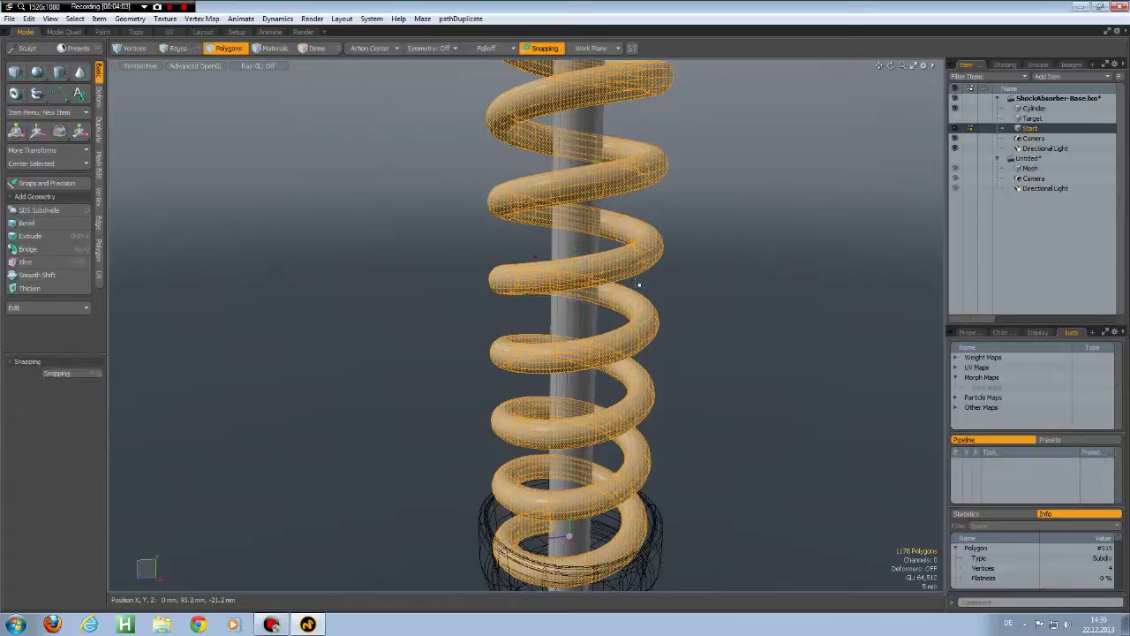
Clear the spring's polygon selection, make Target the active mesh, and hide the Start mesh
click(730, 322)
scroll(731, 320, down, 3)
alt+drag(728, 315, 652, 315)
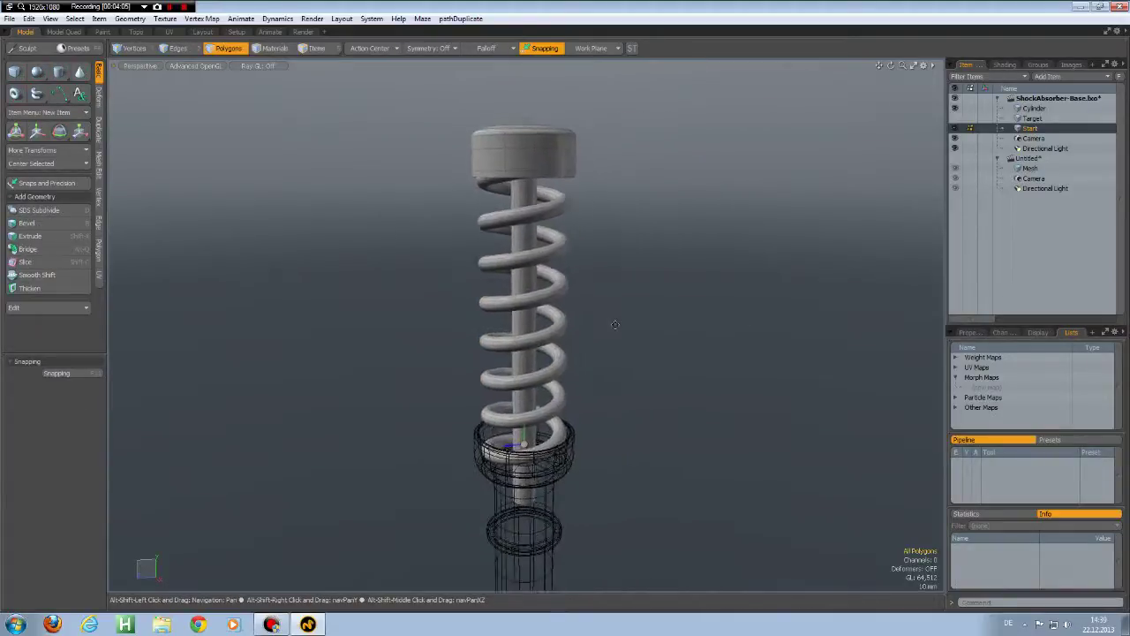
click(1024, 118)
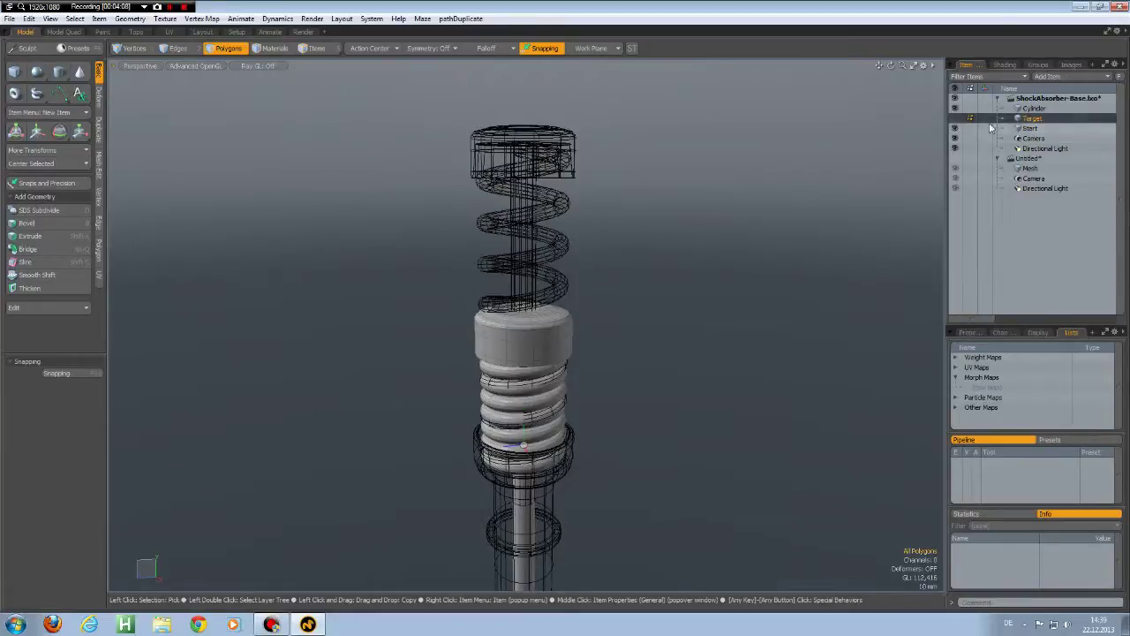
click(955, 129)
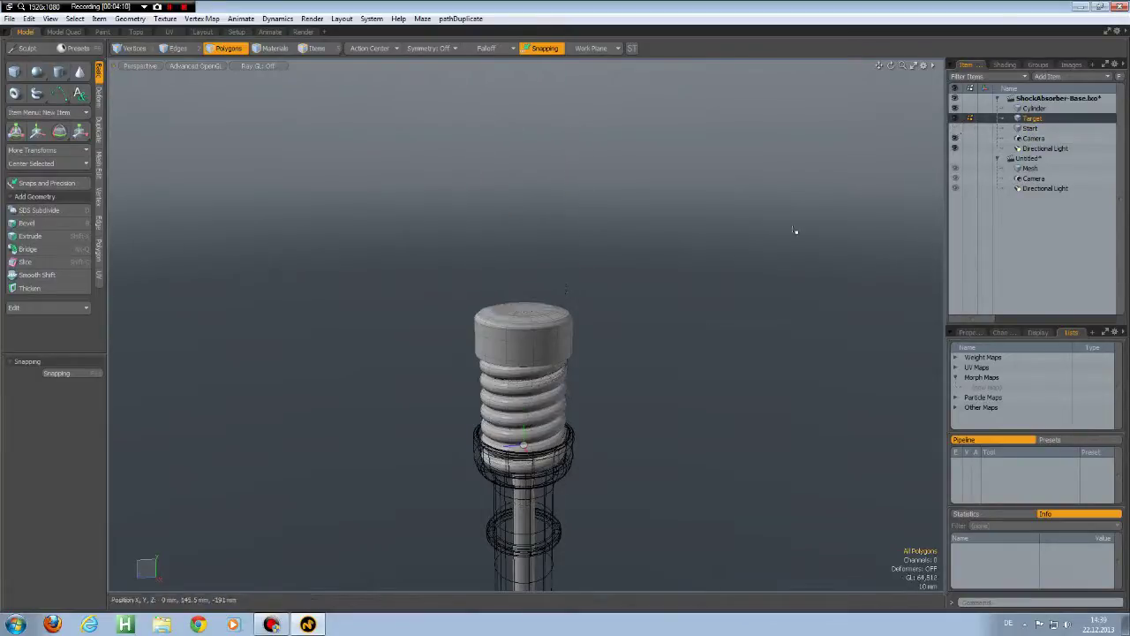
alt+shift+drag(602, 429, 573, 291)
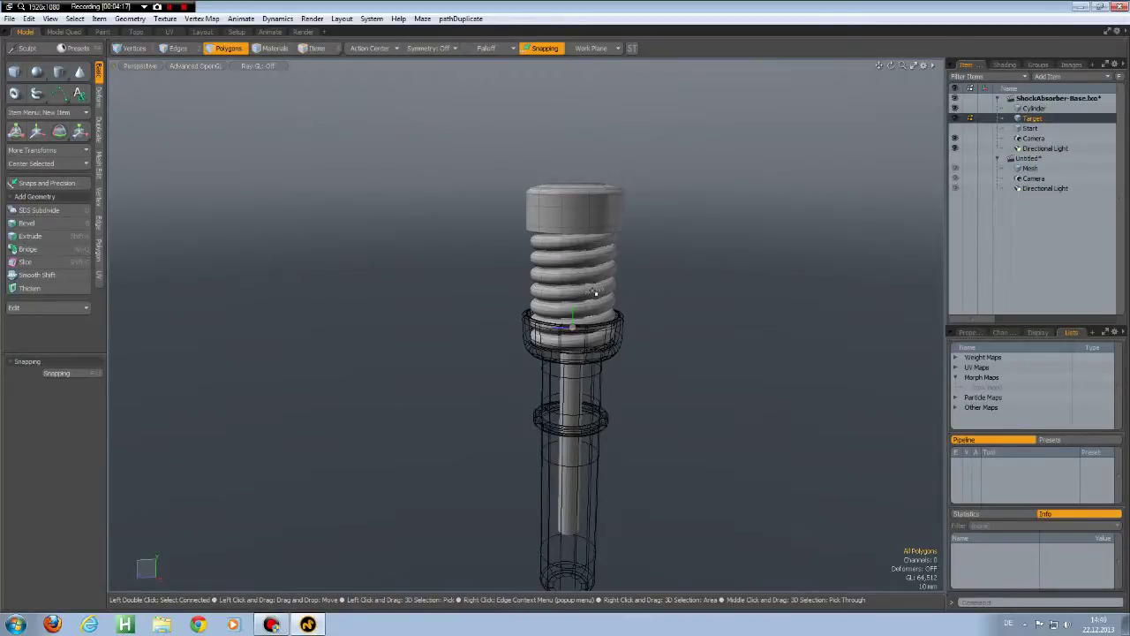
Compare the polygon counts of the coil springs in the Target and Start meshes, leaving Start active with nothing selected
double_click(595, 293)
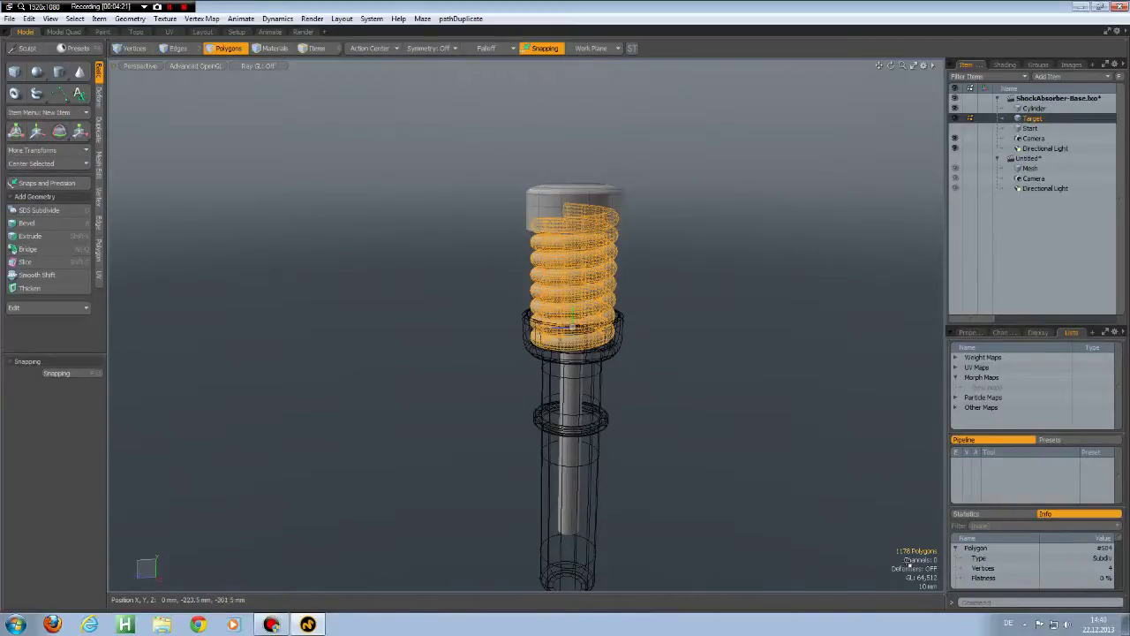
click(1030, 128)
alt+shift+drag(705, 237, 680, 369)
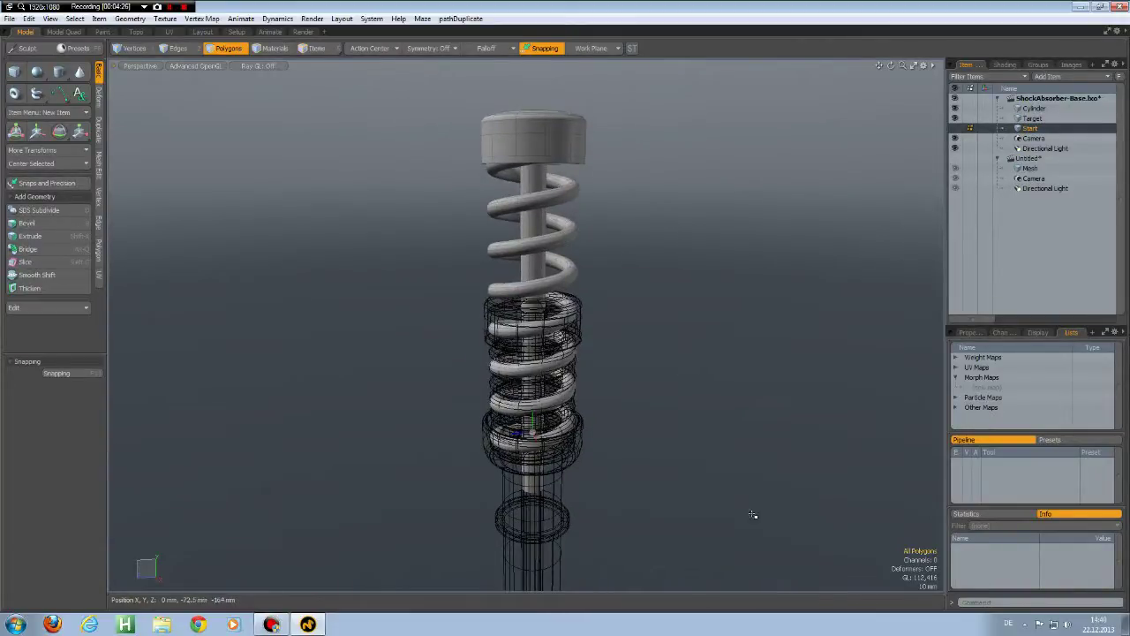
double_click(572, 278)
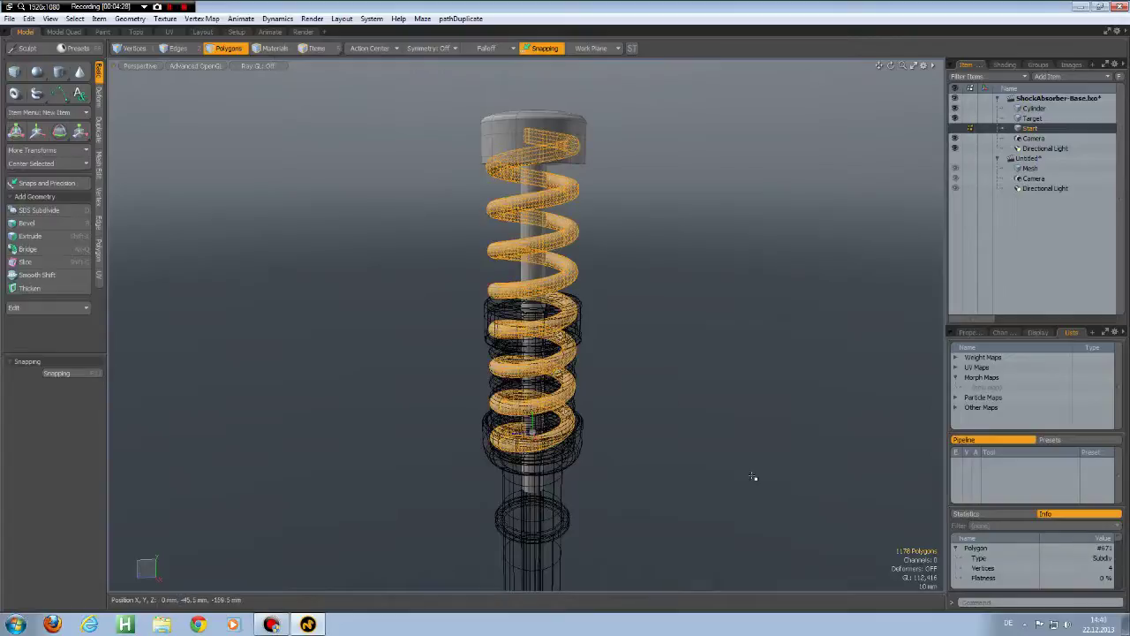
click(693, 364)
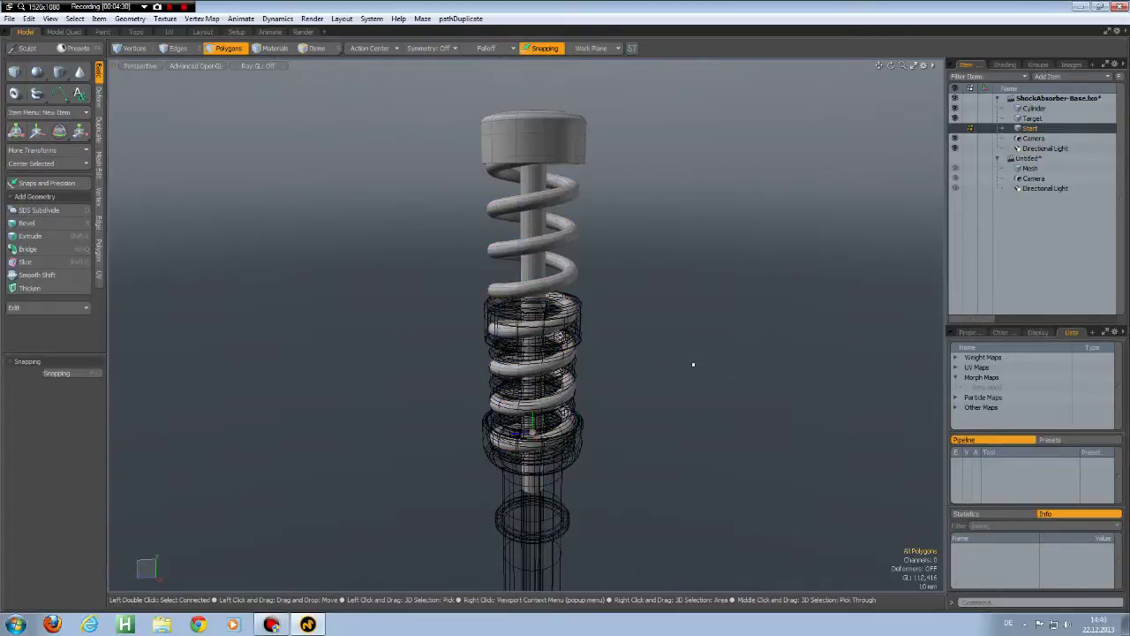
Create two relative morph maps named Start and Target on the Start mesh
scroll(694, 364, down, 3)
scroll(693, 364, up, 3)
alt+shift+drag(702, 422, 694, 379)
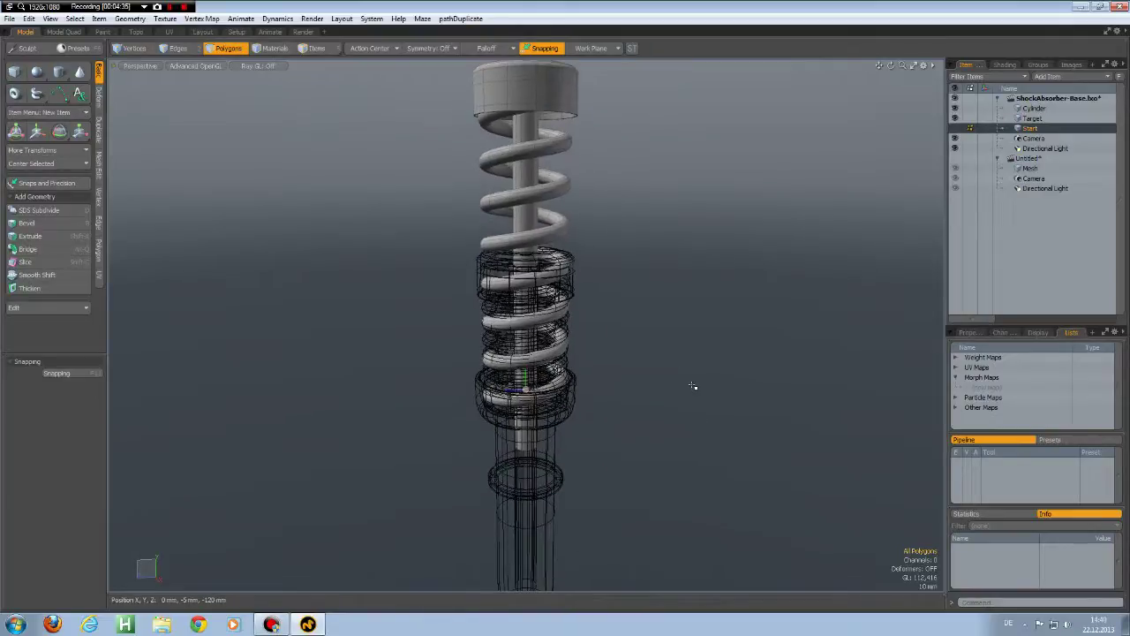
click(991, 390)
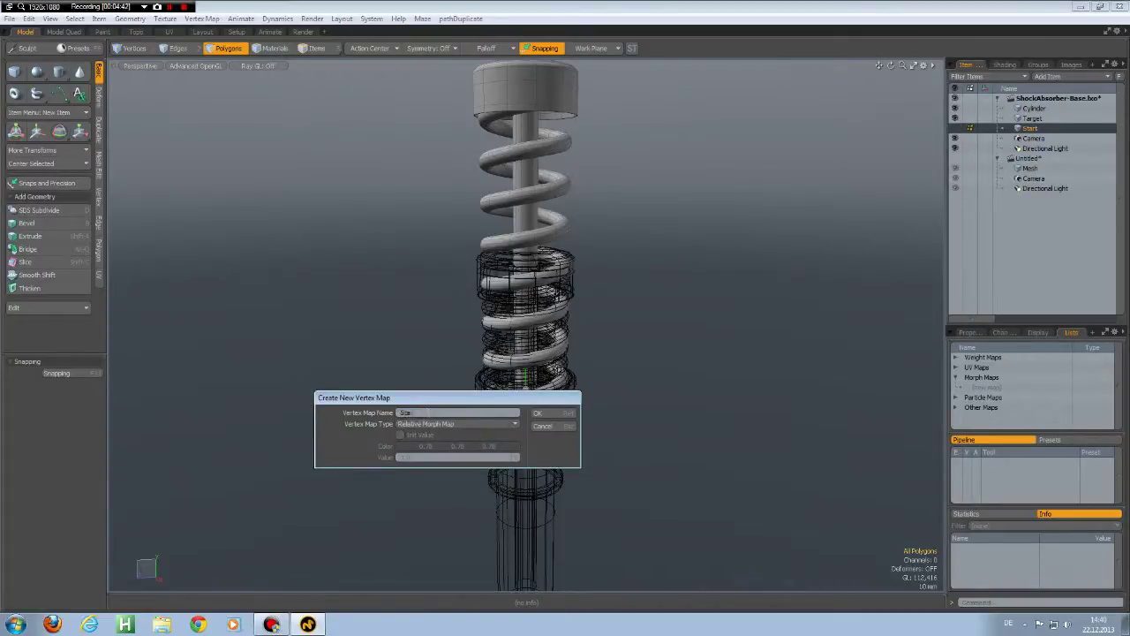
key(Return)
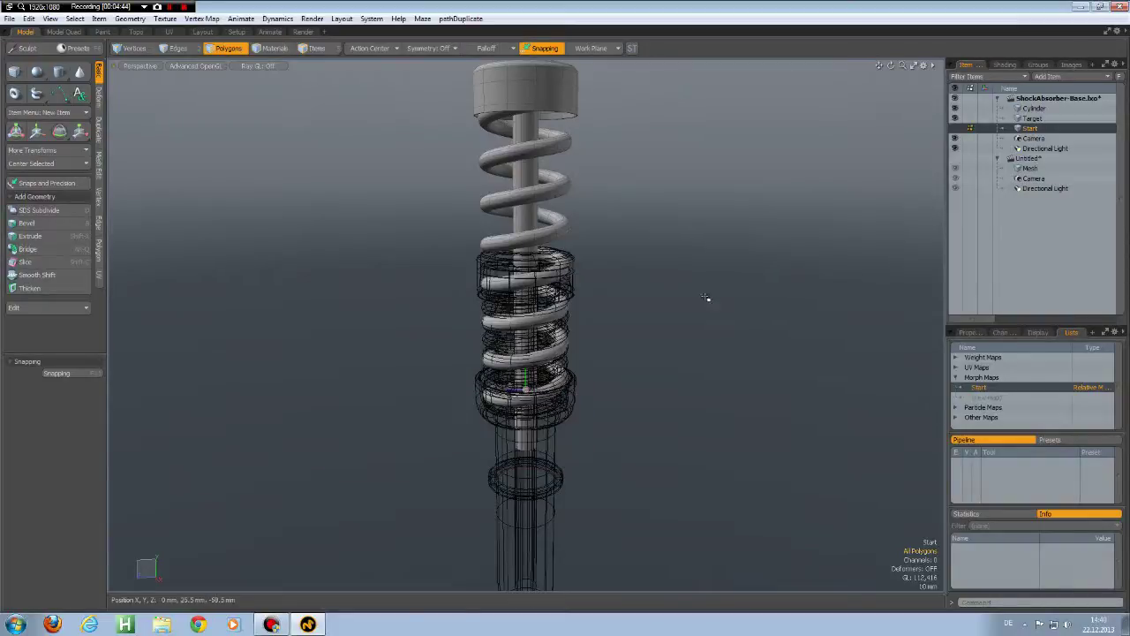
click(992, 401)
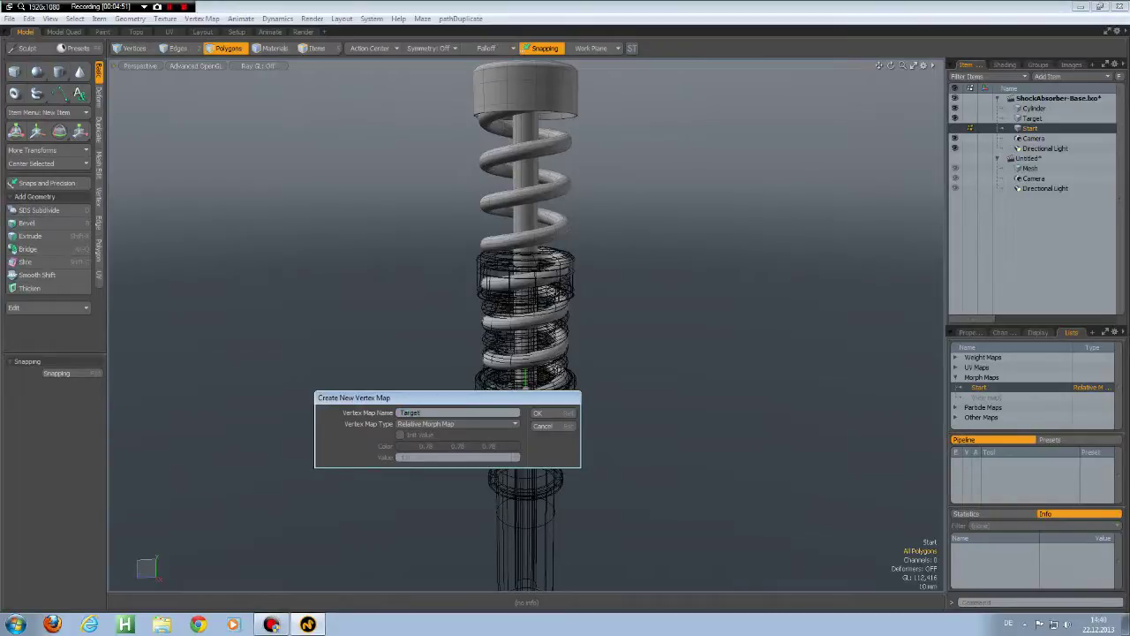
key(Return)
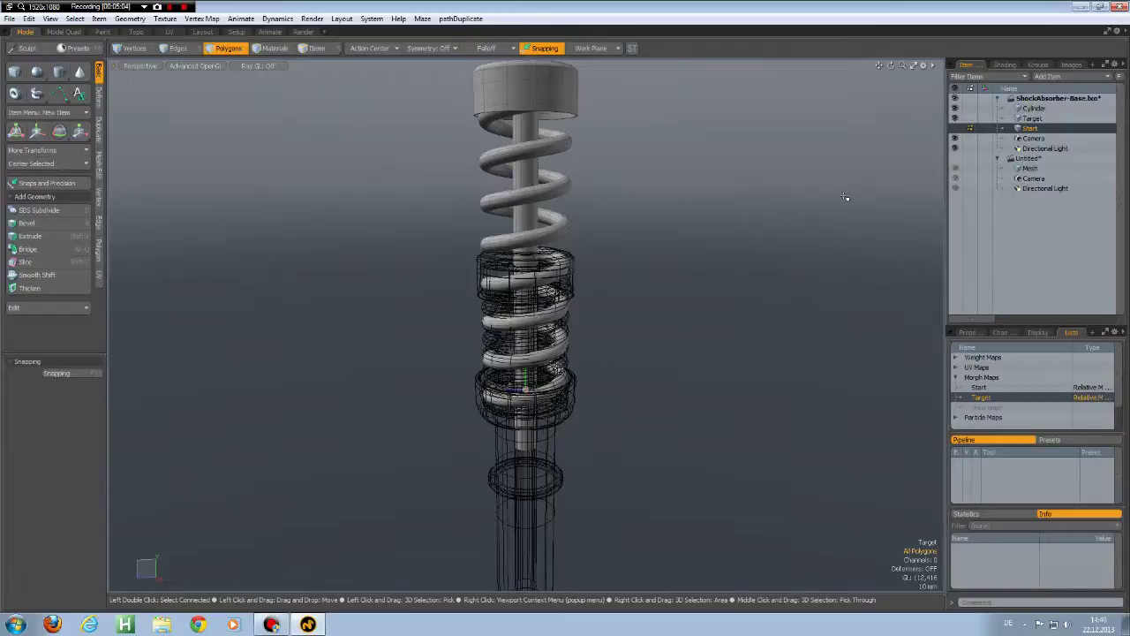
Hide the Cylinder mesh, keeping the Target mesh visible in the background
click(955, 108)
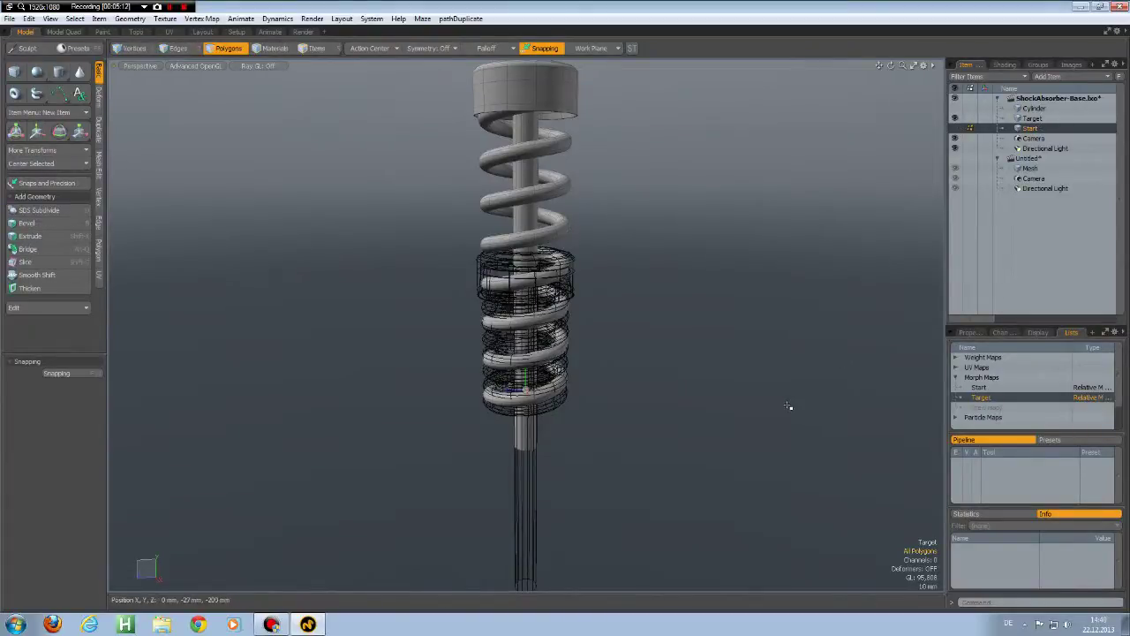
key(o)
alt+shift+drag(710, 277, 677, 373)
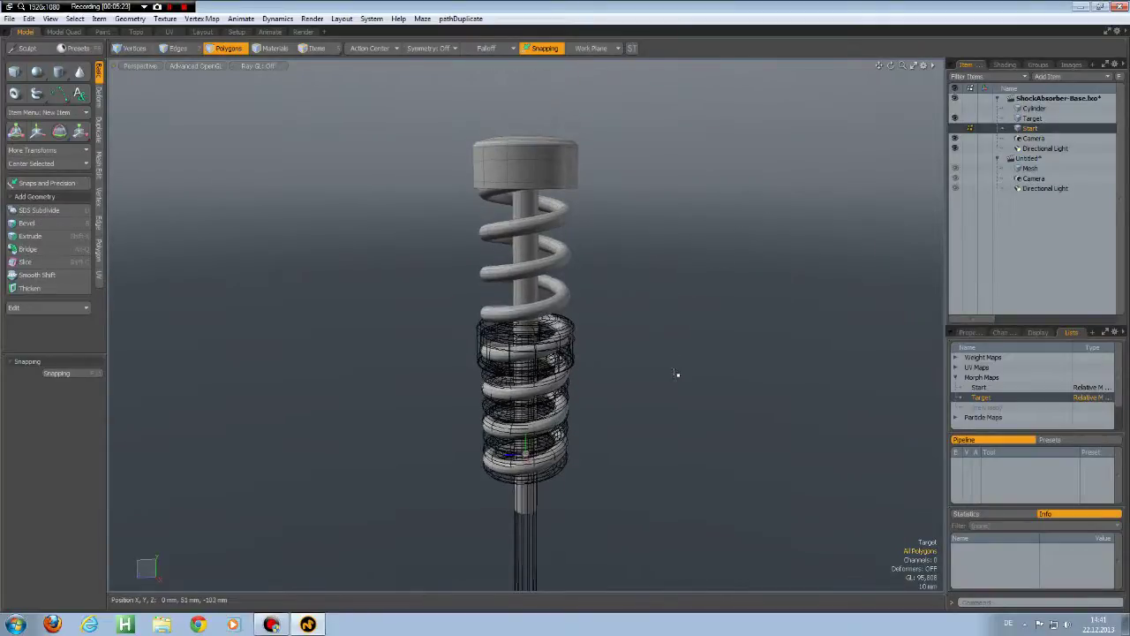
Apply Background Morph to the Target morph map with Background as the source mesh
click(202, 20)
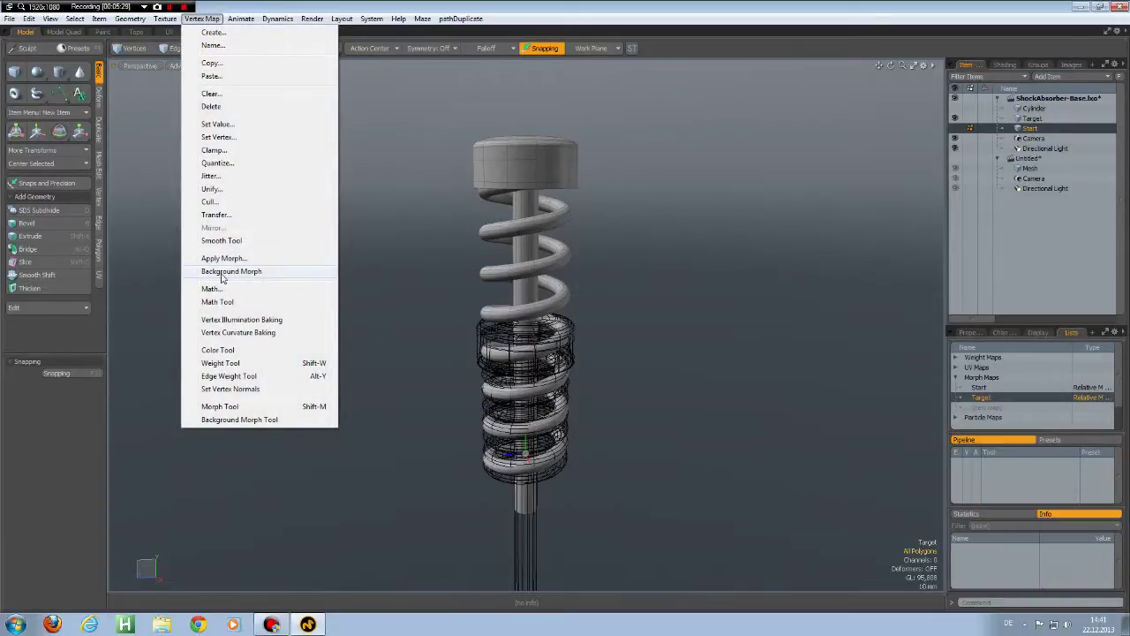
click(222, 273)
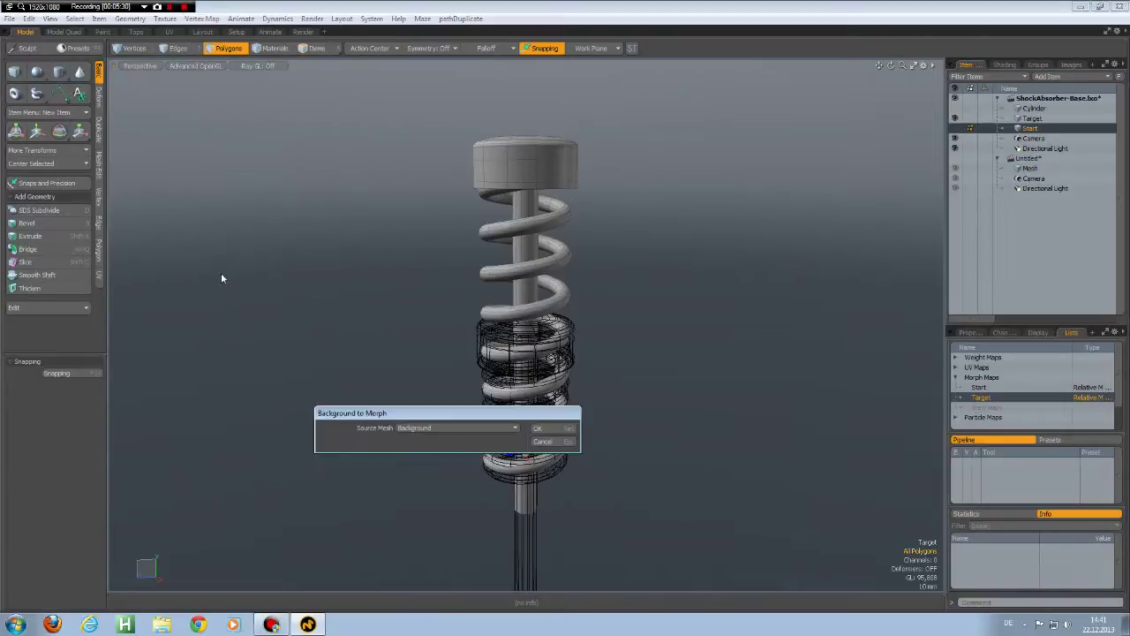
click(516, 430)
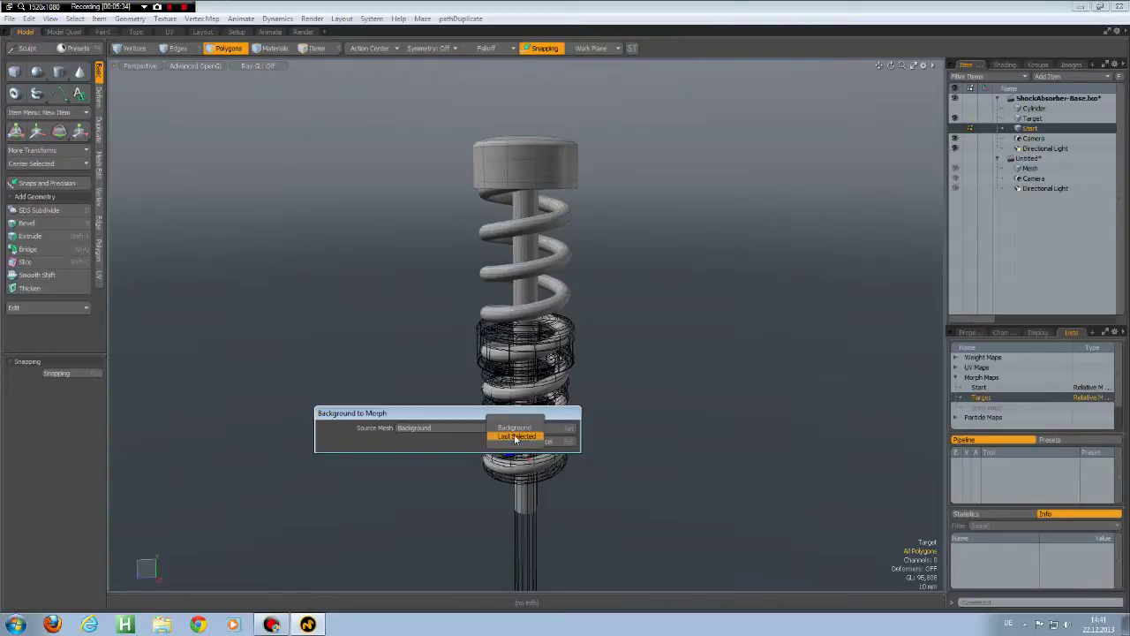
click(518, 428)
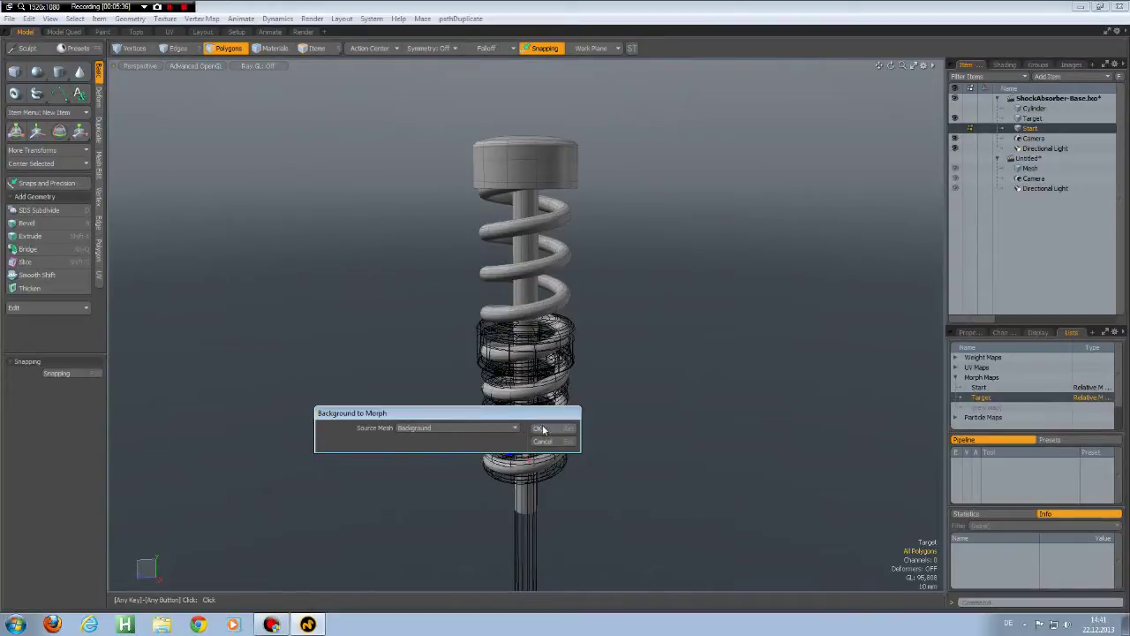
click(541, 429)
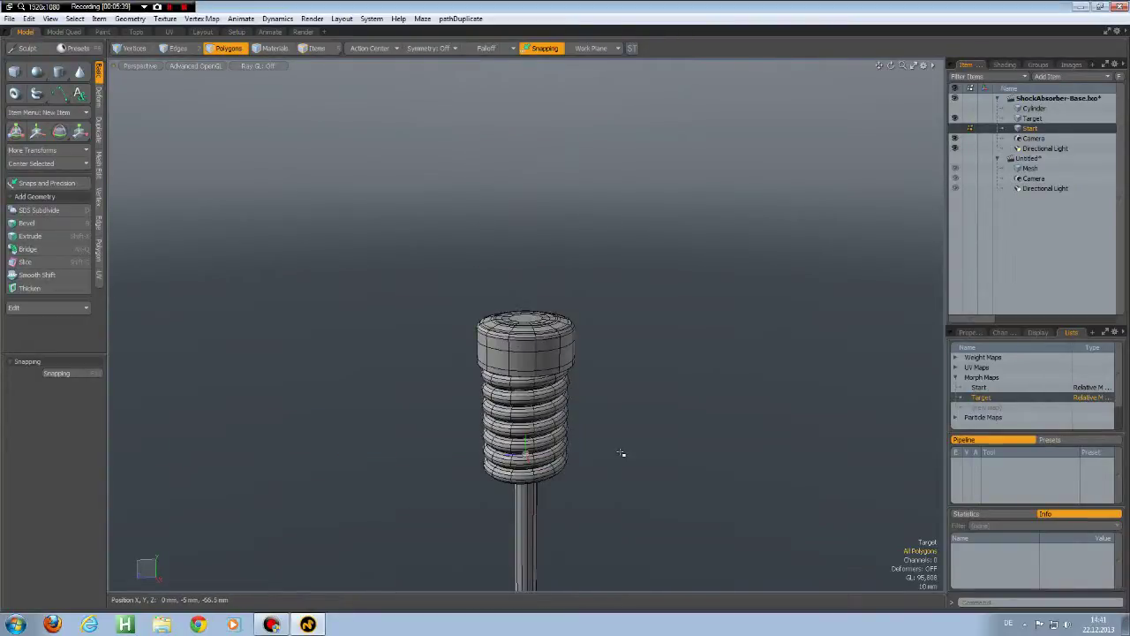
Switch repeatedly between the Start and Target morph maps to compare the extended and compressed spring shapes
alt+drag(619, 453, 596, 416)
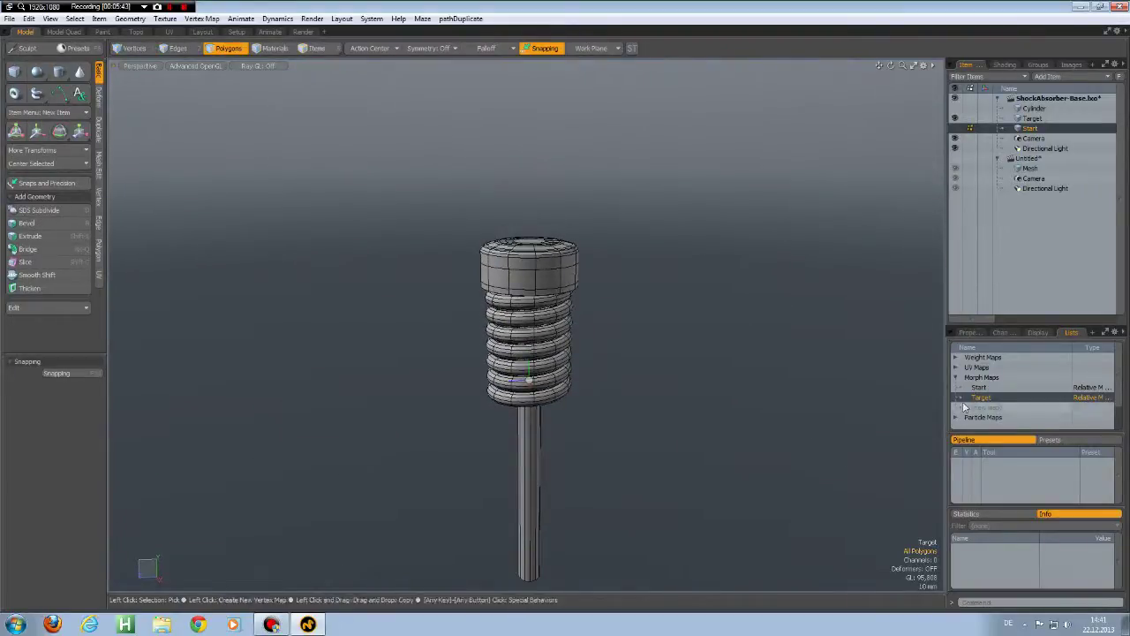
click(979, 387)
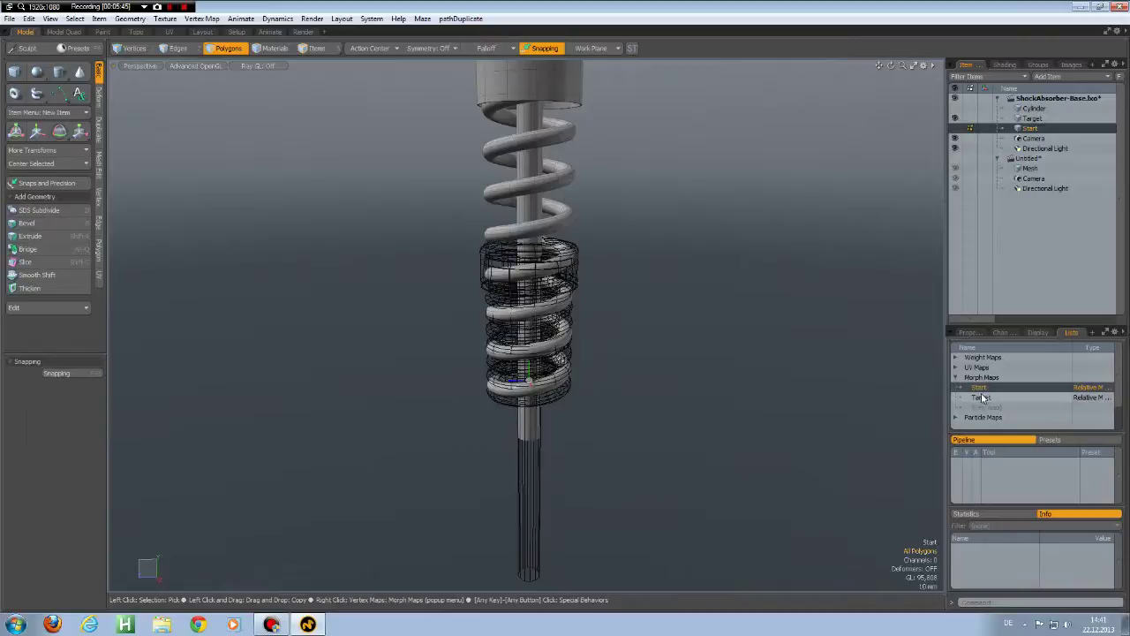
click(981, 398)
click(978, 388)
click(982, 398)
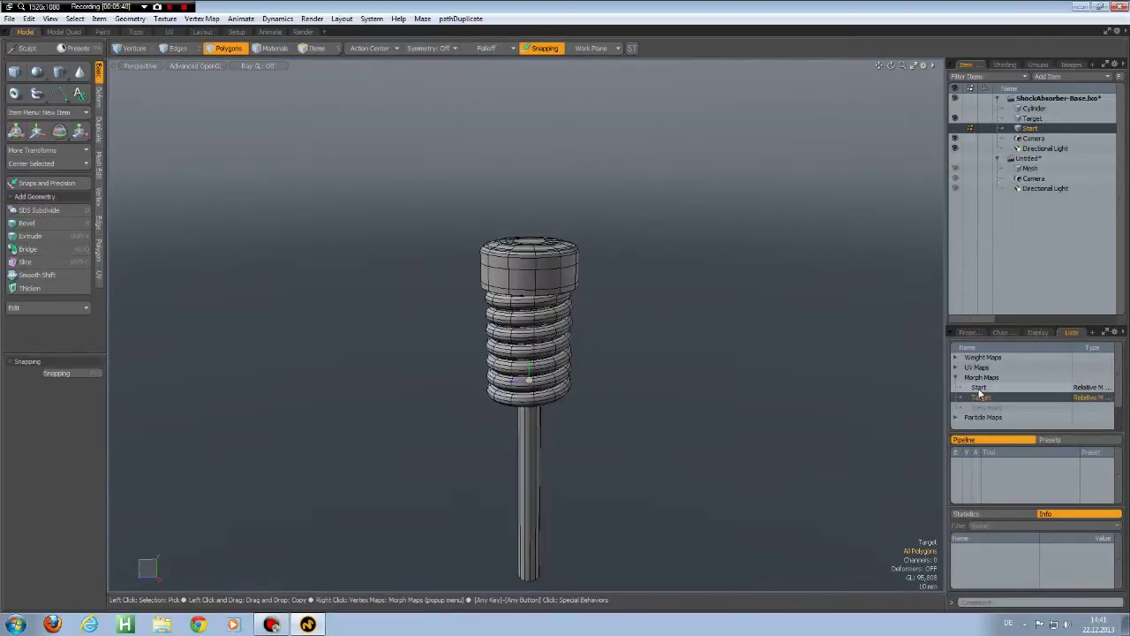
click(979, 388)
click(981, 398)
click(979, 389)
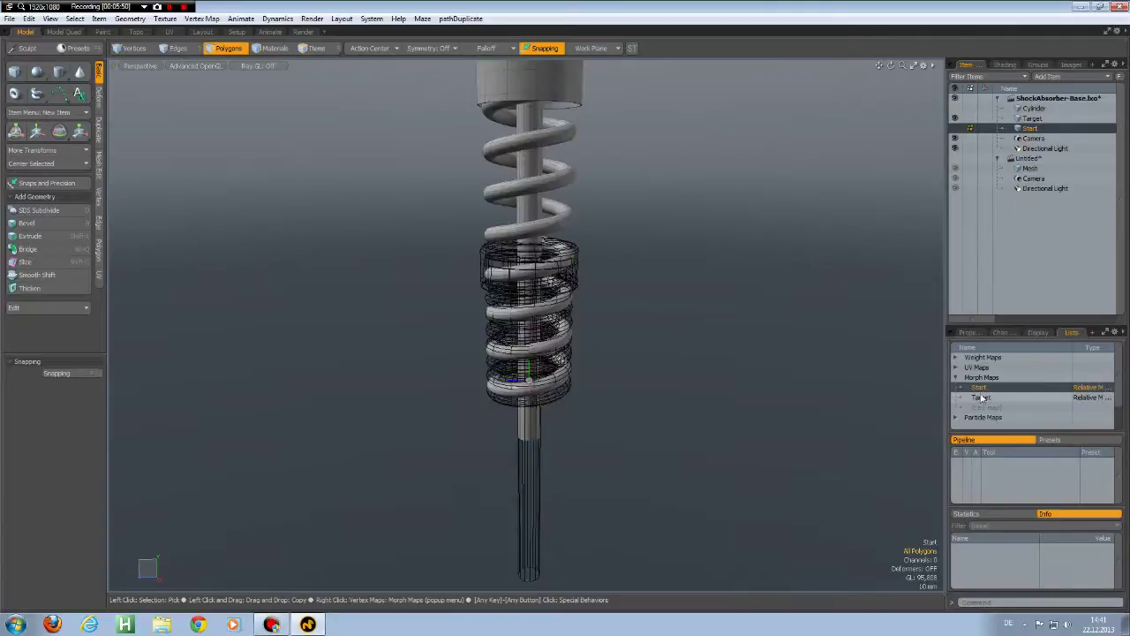
click(983, 399)
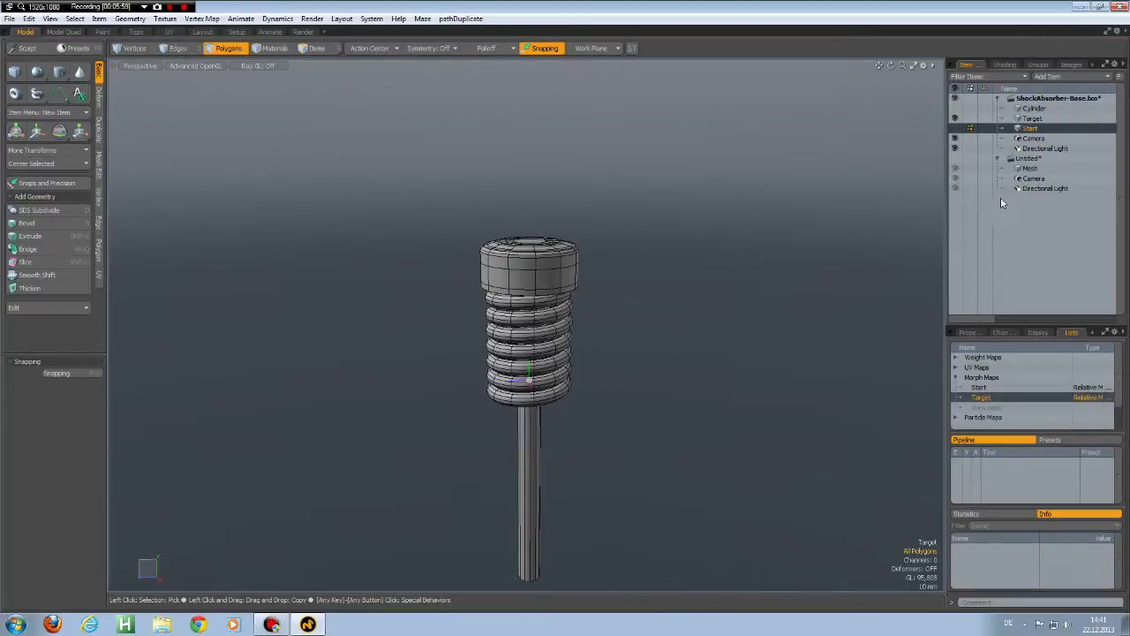
Hide the Target mesh and check the Start and Target morph maps on the Start mesh alone
click(955, 118)
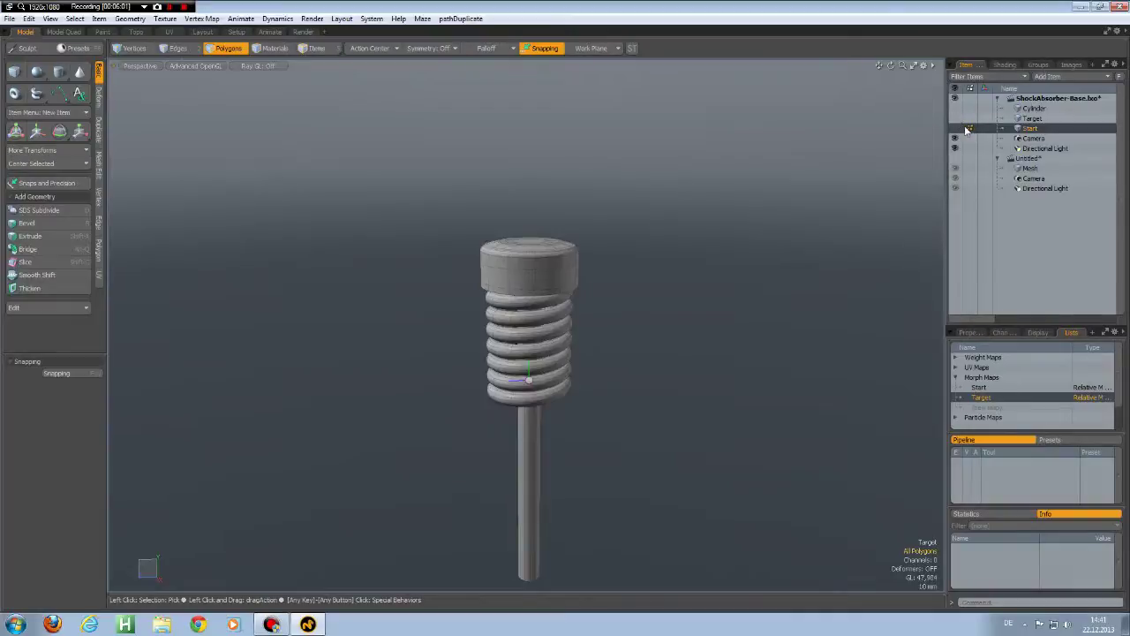
click(983, 387)
click(987, 399)
click(983, 398)
click(990, 407)
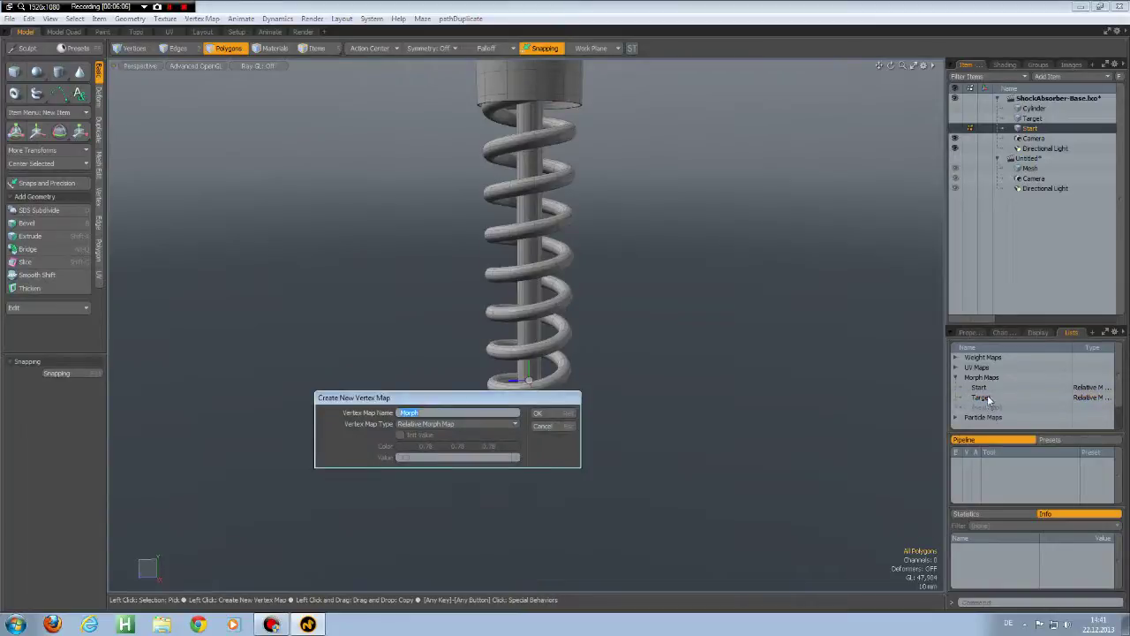
key(Escape)
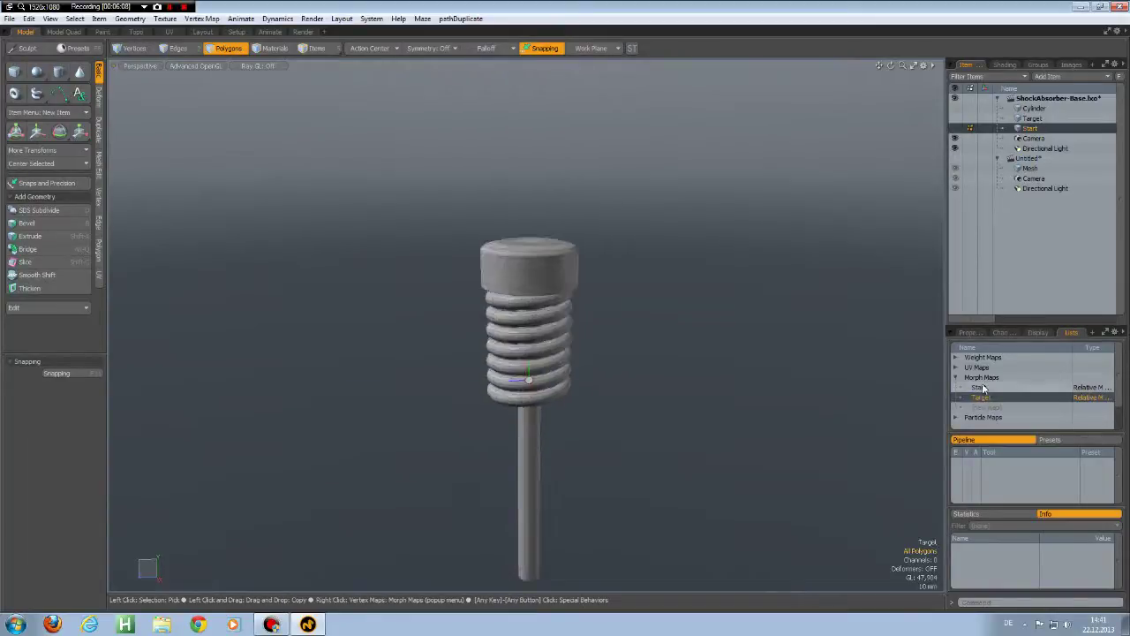
Add a Morph Influence for the Start morph map of the Start mesh
click(980, 387)
alt+shift+drag(782, 376, 745, 469)
alt+drag(732, 430, 708, 411)
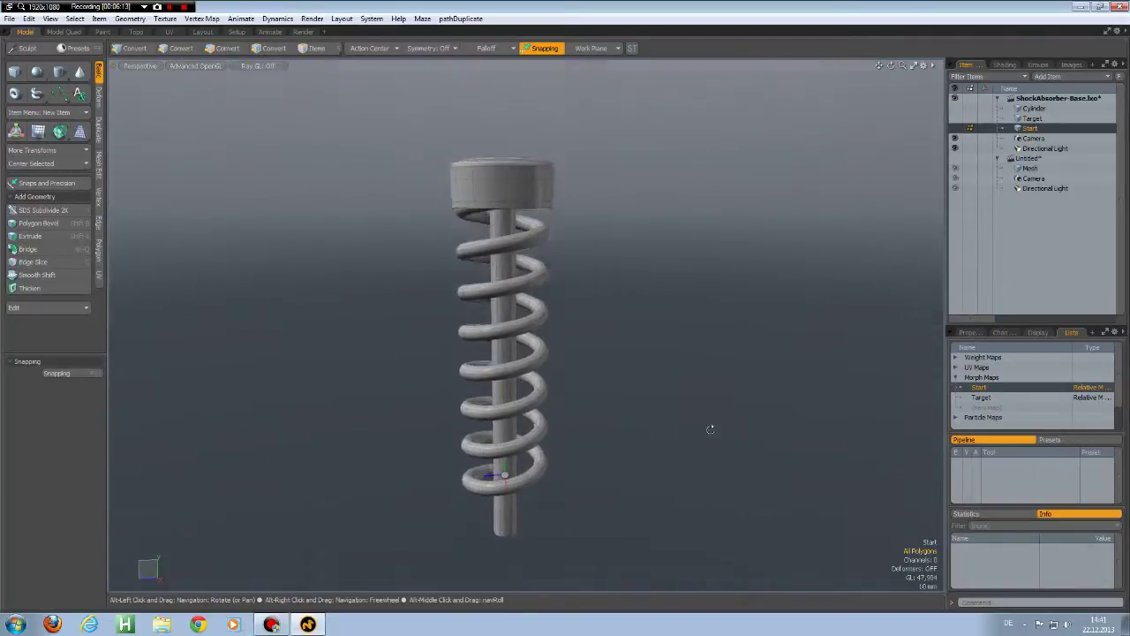
key(3)
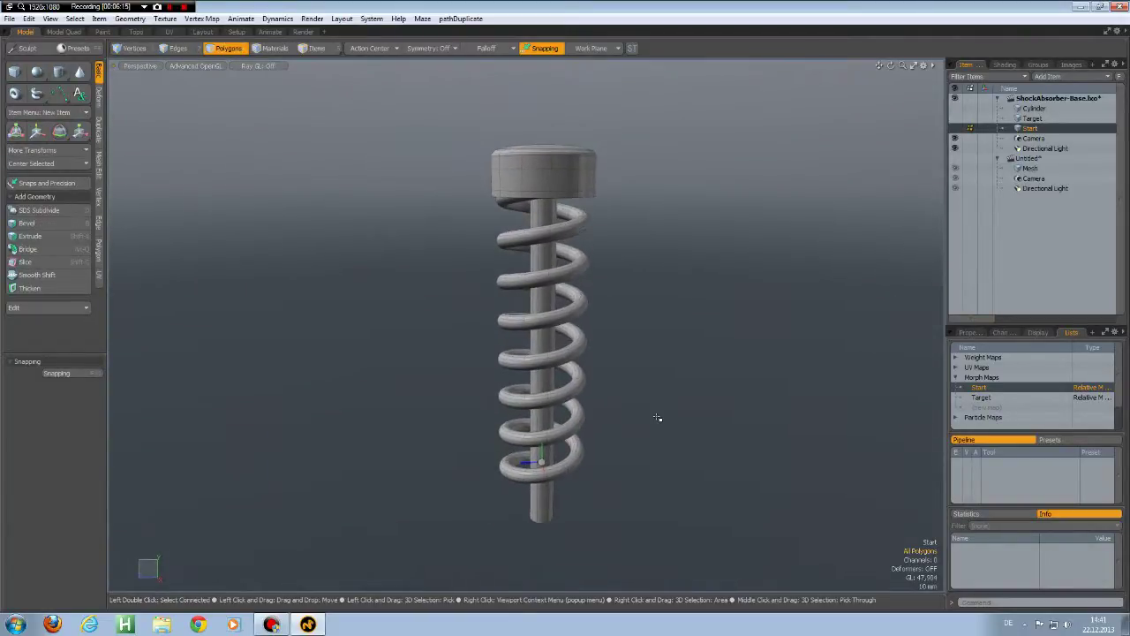
right_click(986, 392)
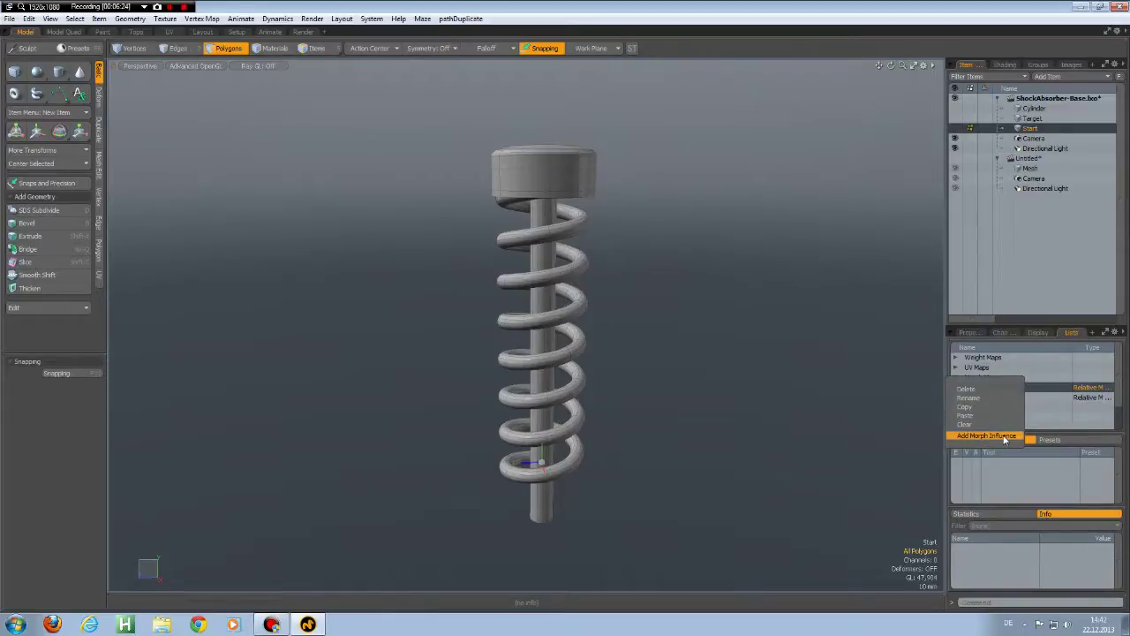
click(1004, 437)
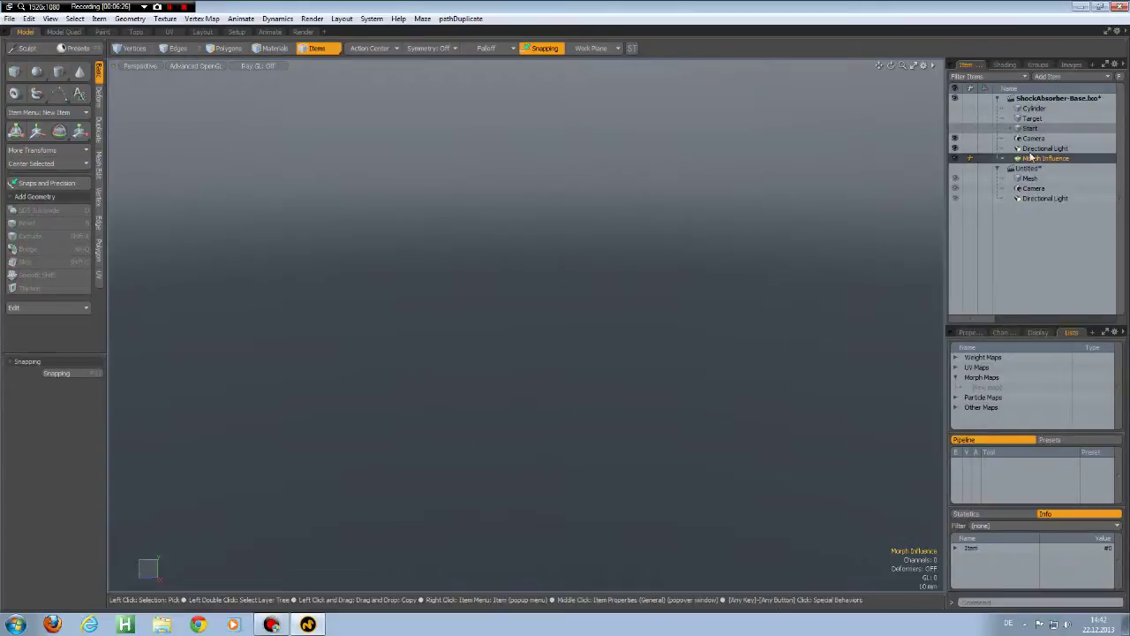
right_click(1042, 129)
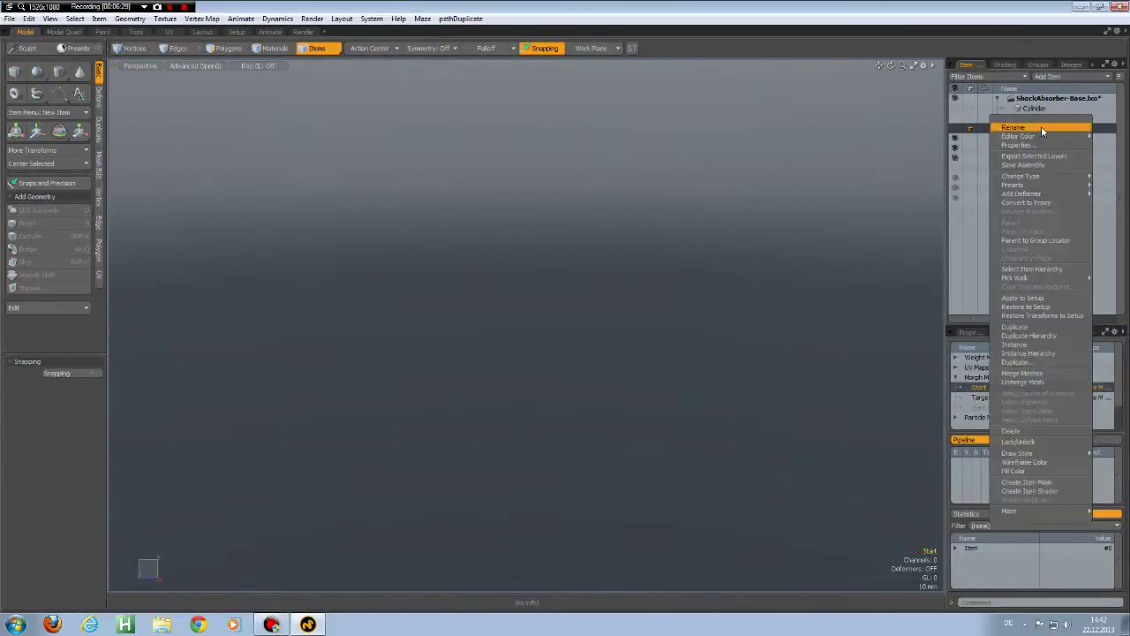
mouse_move(1029, 182)
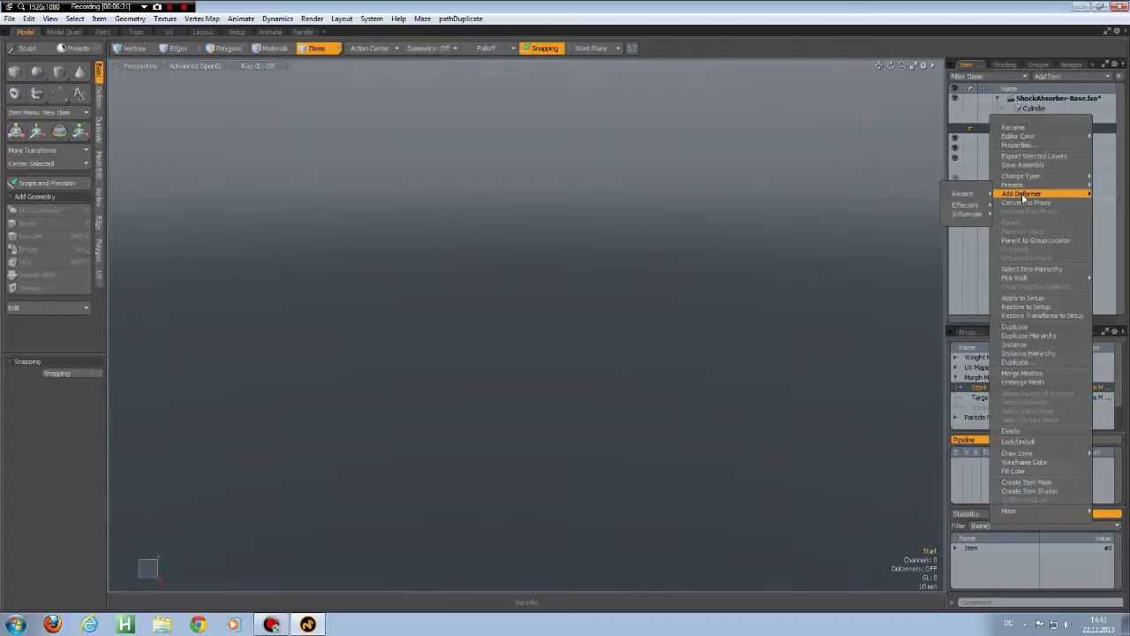
mouse_move(966, 219)
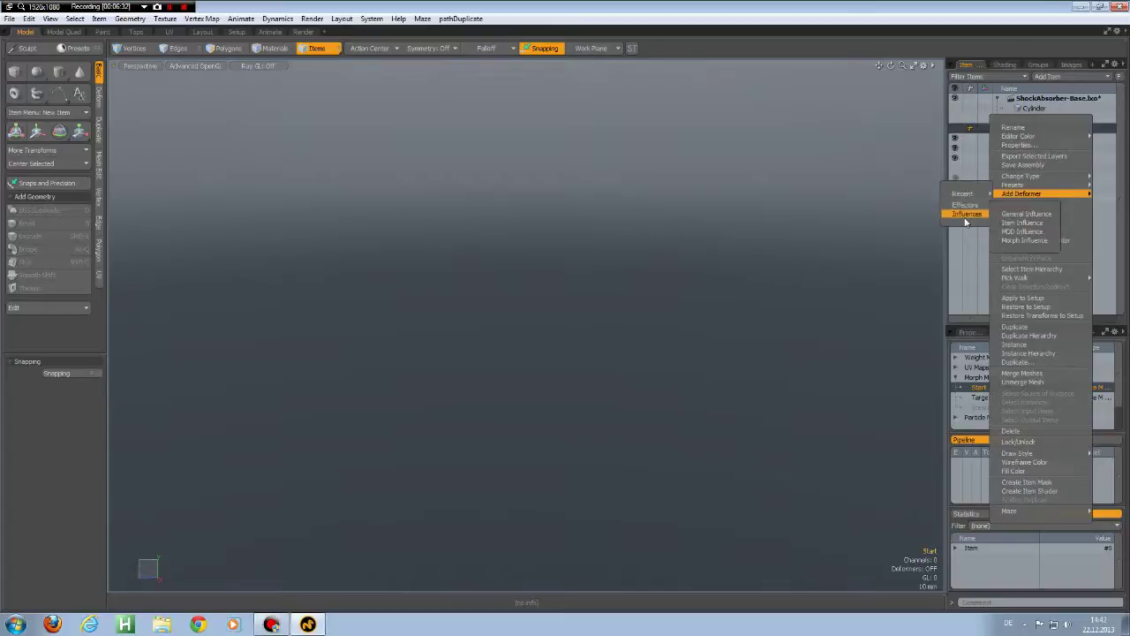
click(1029, 245)
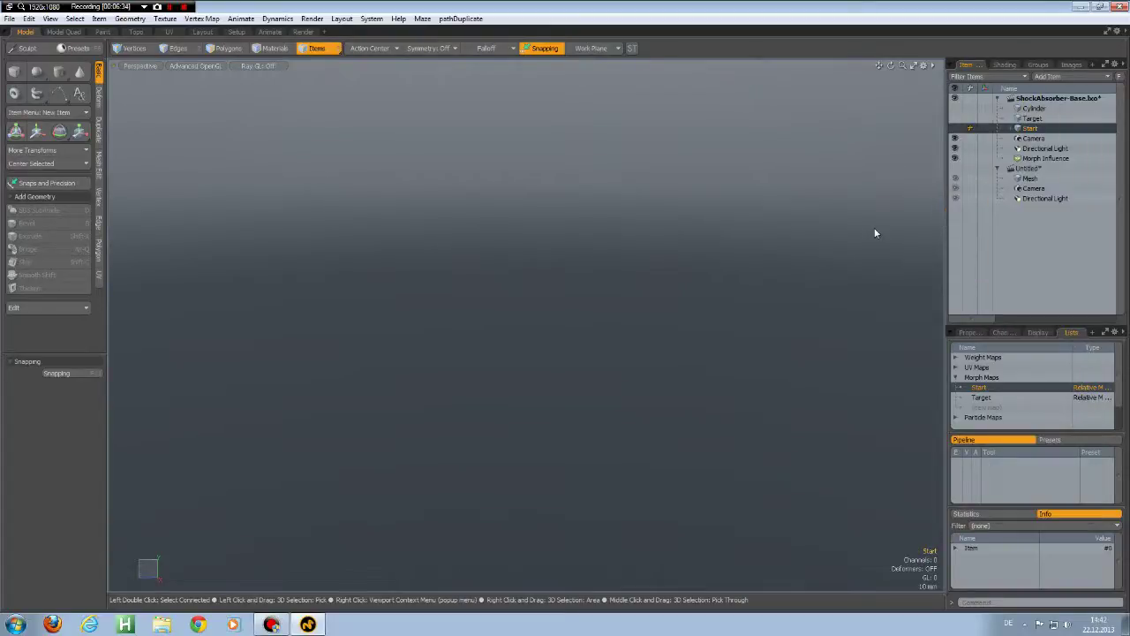
Make the Start mesh visible and set the morph map of the Morph Influence under it to Target
click(1013, 129)
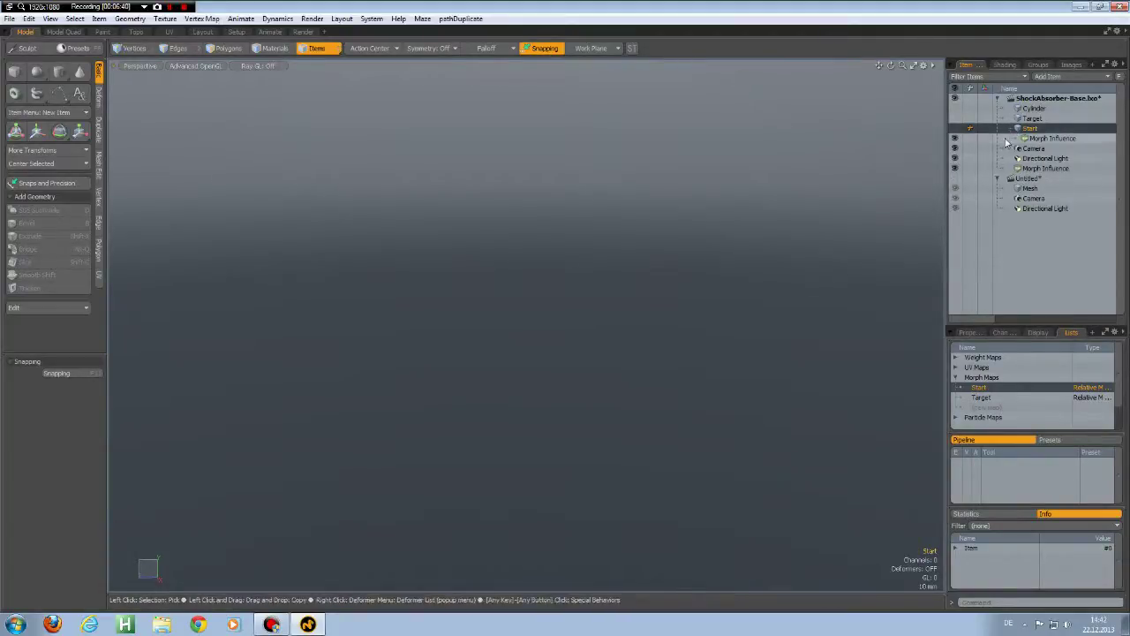
click(1044, 139)
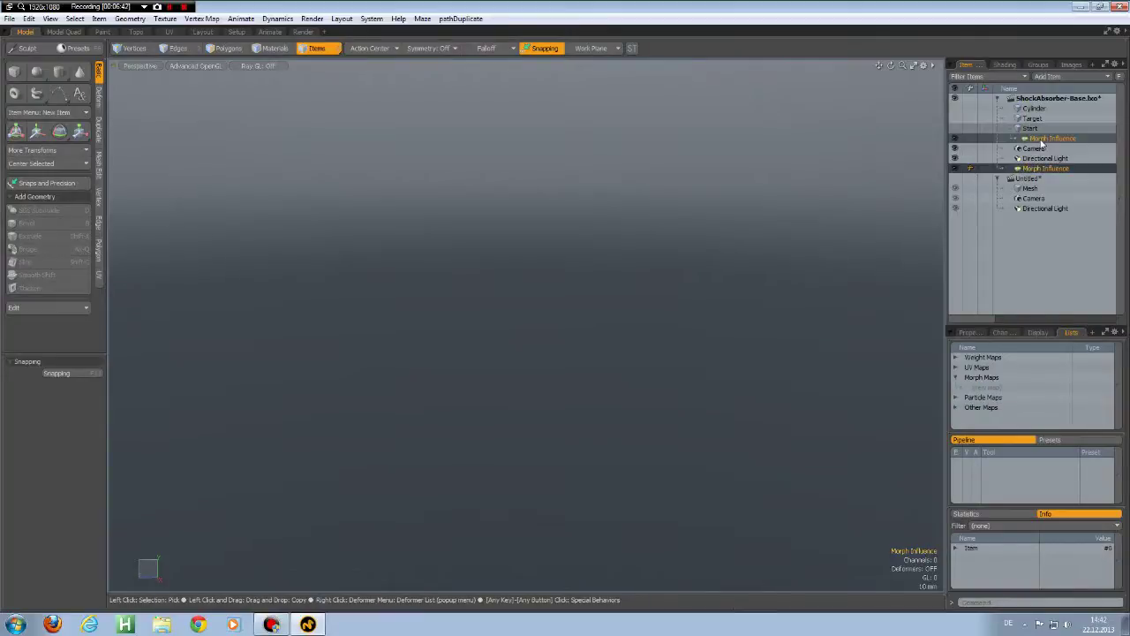
click(968, 333)
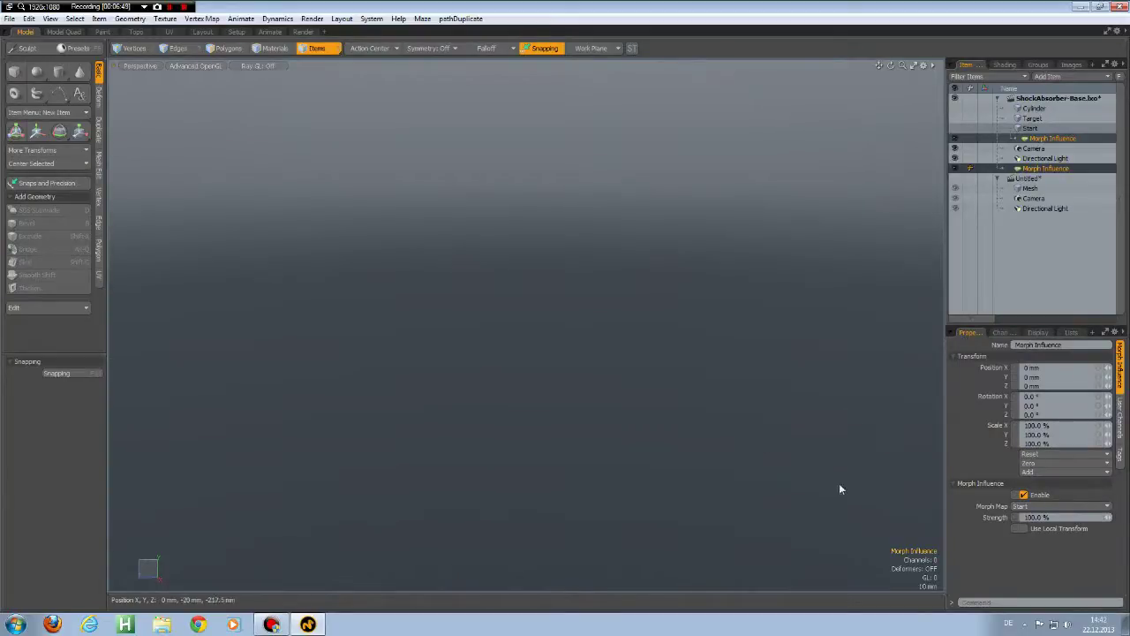
click(957, 126)
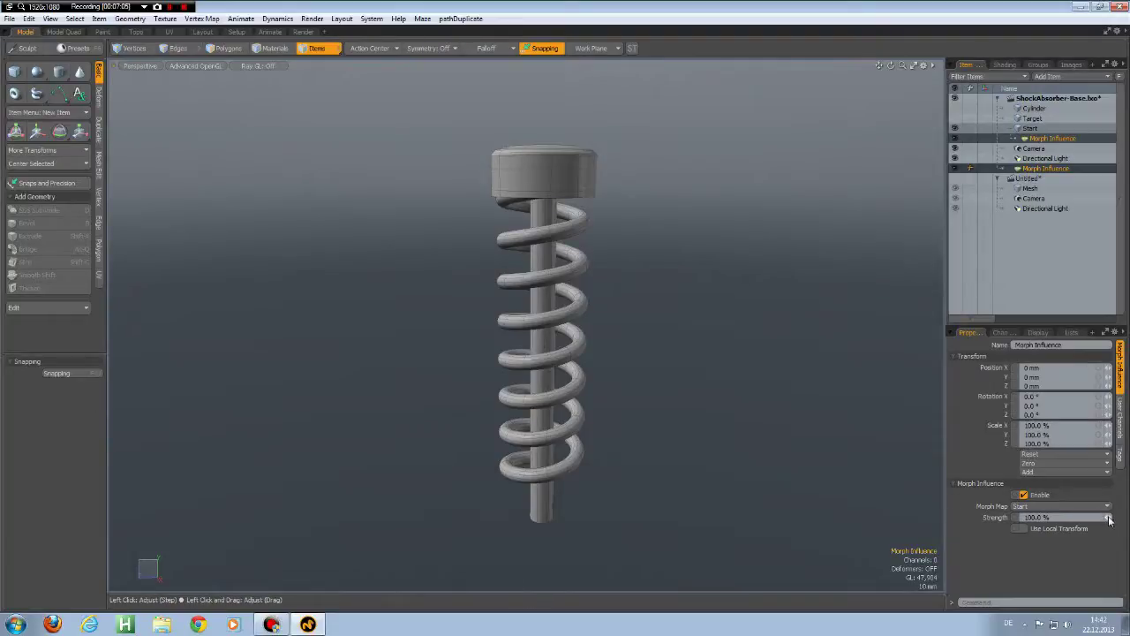
mouse_move(1109, 520)
mouse_down()
mouse_move(1085, 520)
mouse_move(1110, 518)
mouse_up()
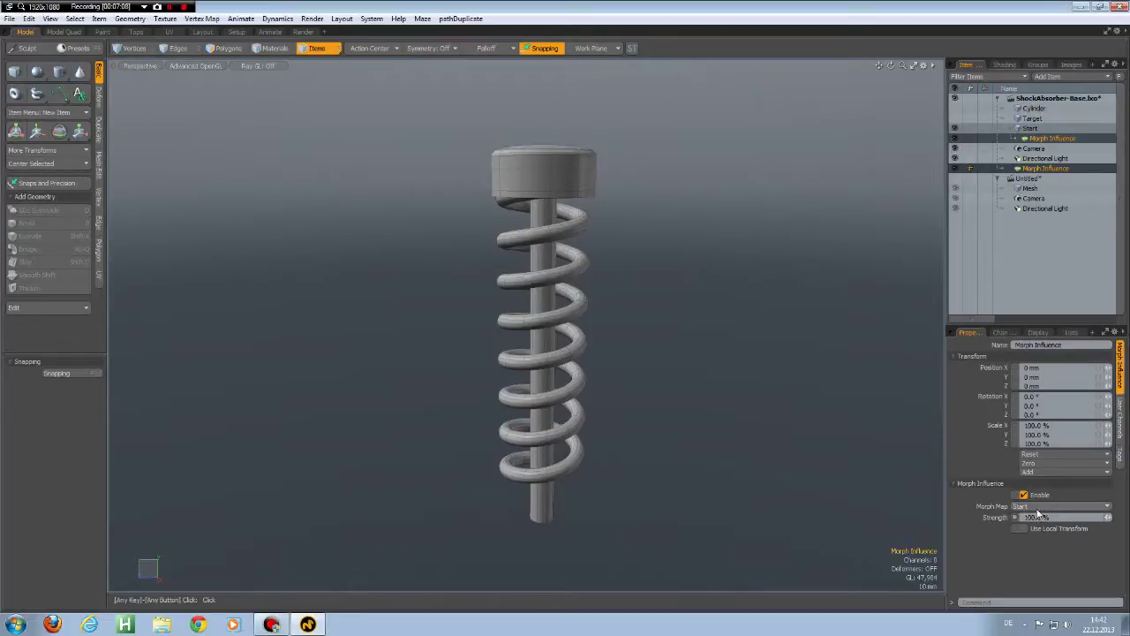
click(1085, 511)
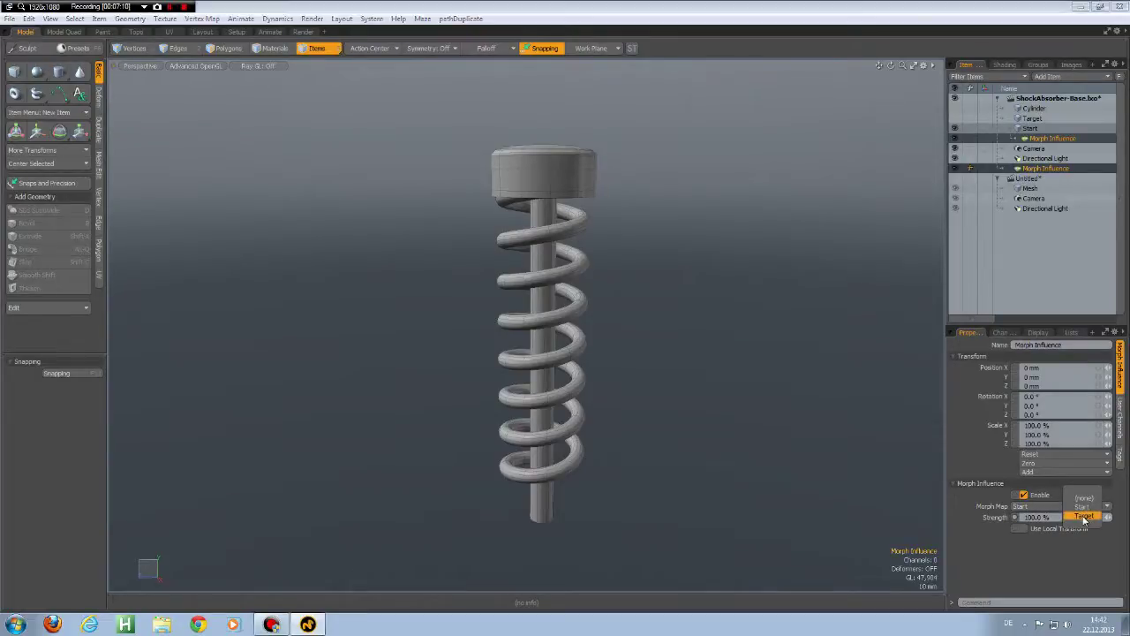
click(1081, 516)
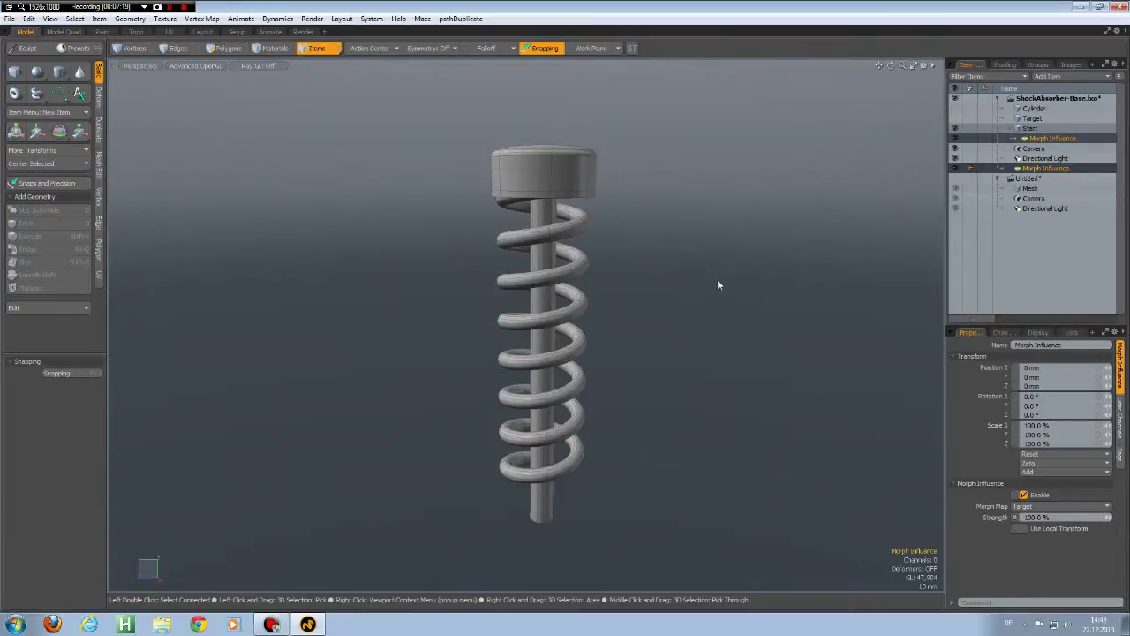
Enable deformers in the perspective viewport and lower the Morph Influence's strength to 10%
key(o)
click(698, 454)
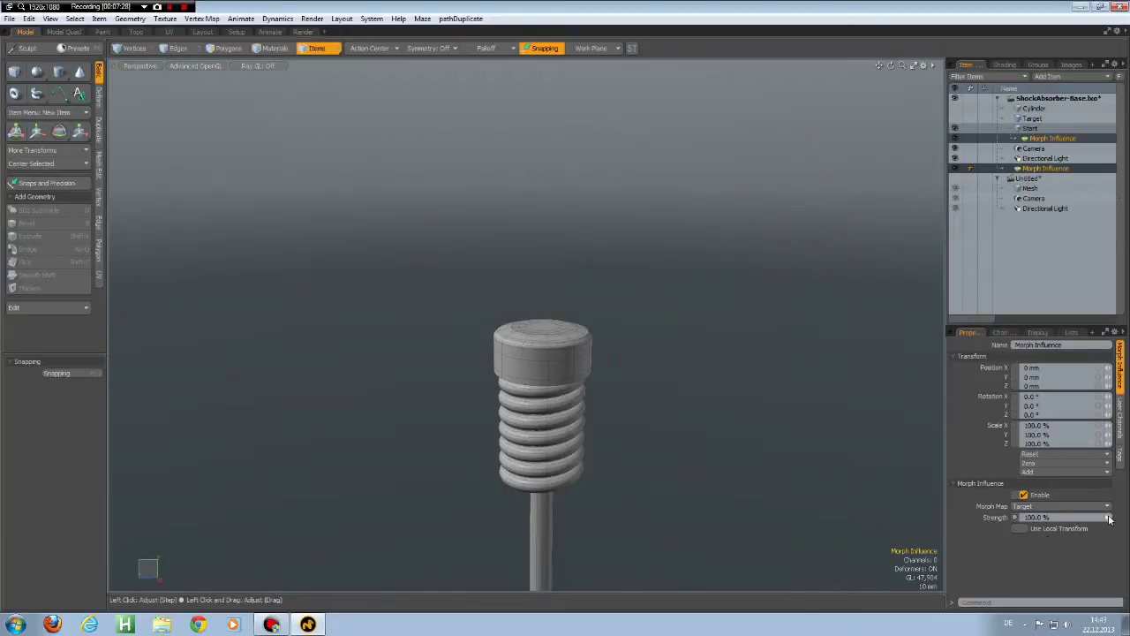
drag(1107, 520, 1015, 520)
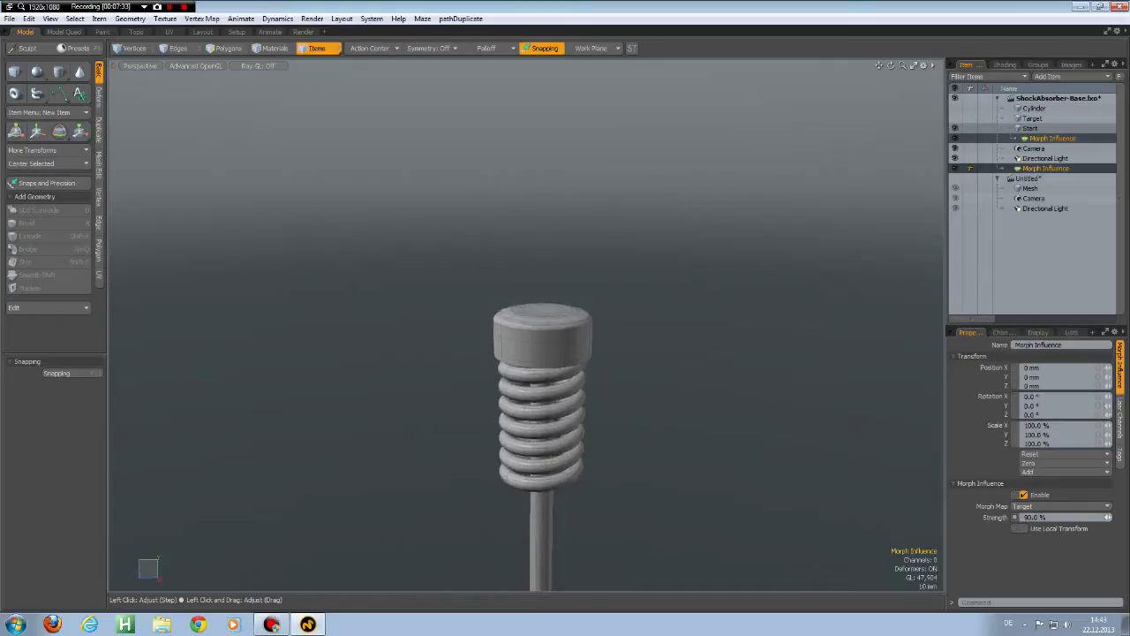
drag(1107, 518, 1067, 518)
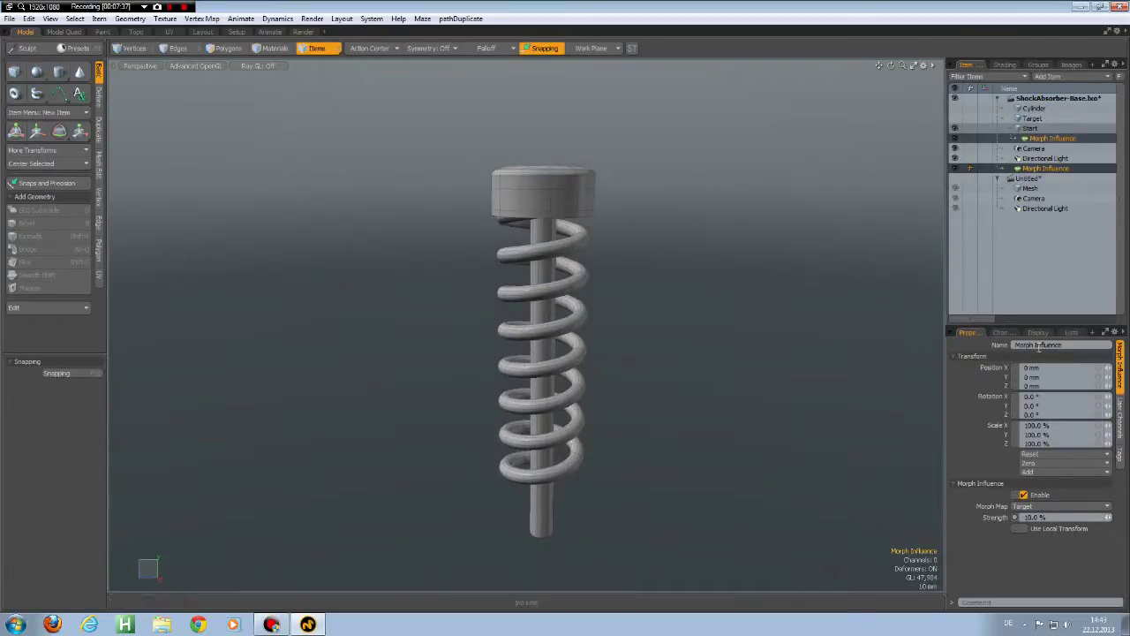
Select the Morph Influence's Strength channel and lower it to -23% with Channel Haul
click(1001, 333)
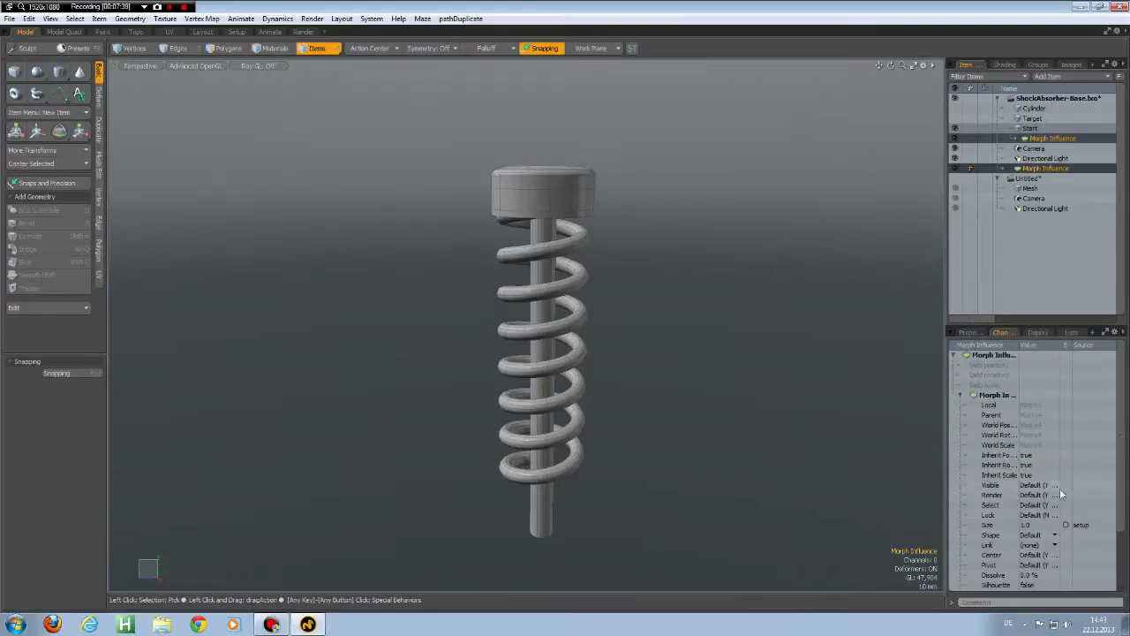
scroll(1055, 499, down, 3)
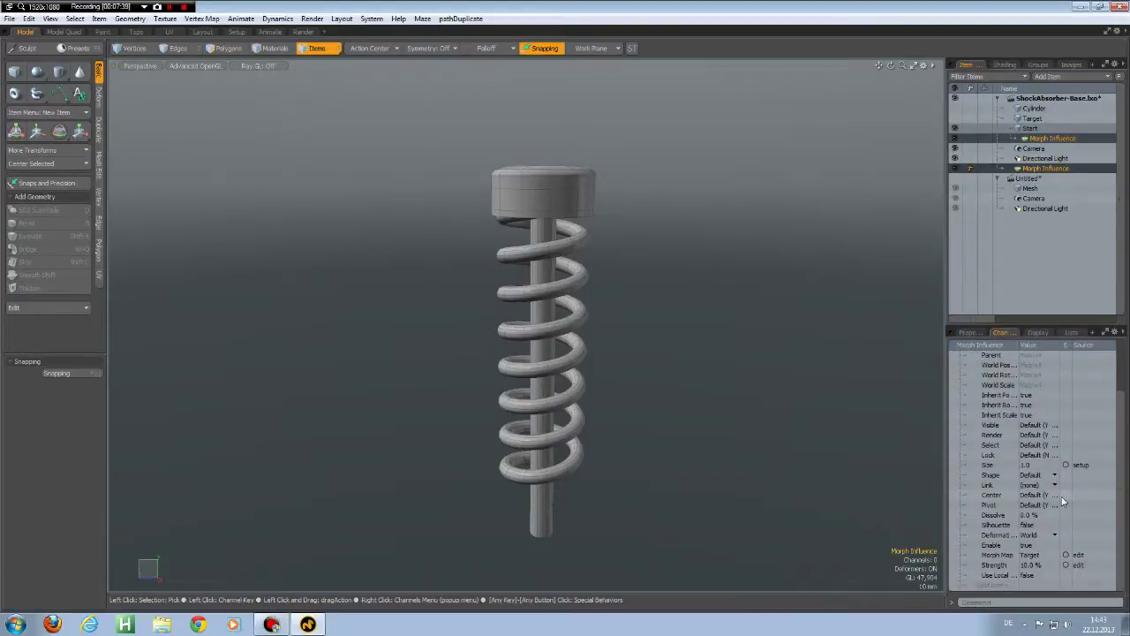
click(993, 565)
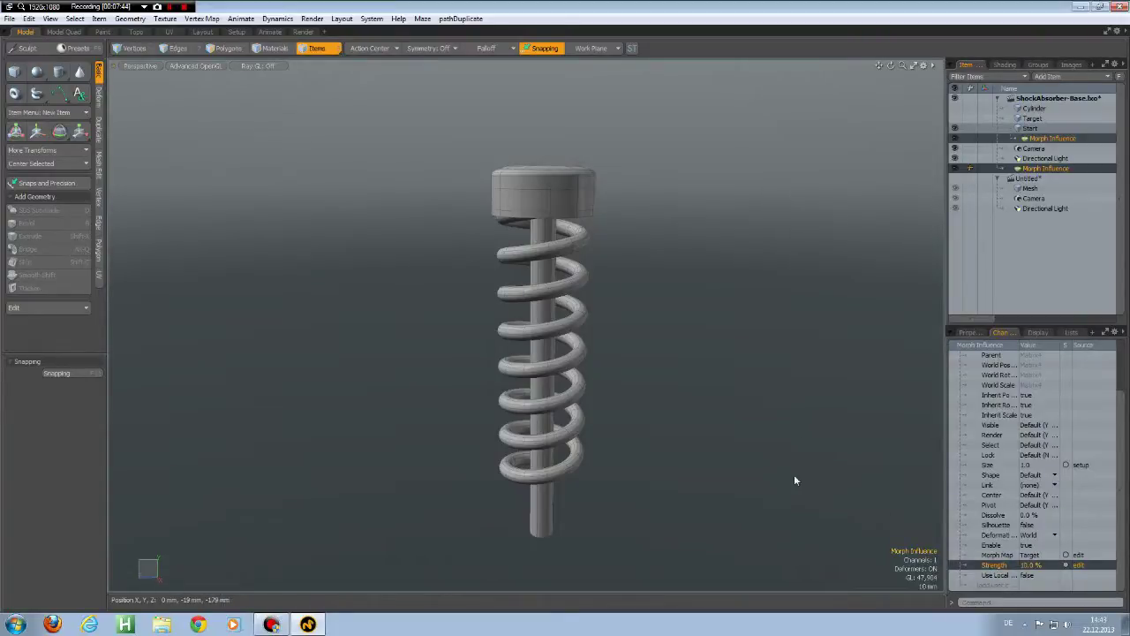
key(c)
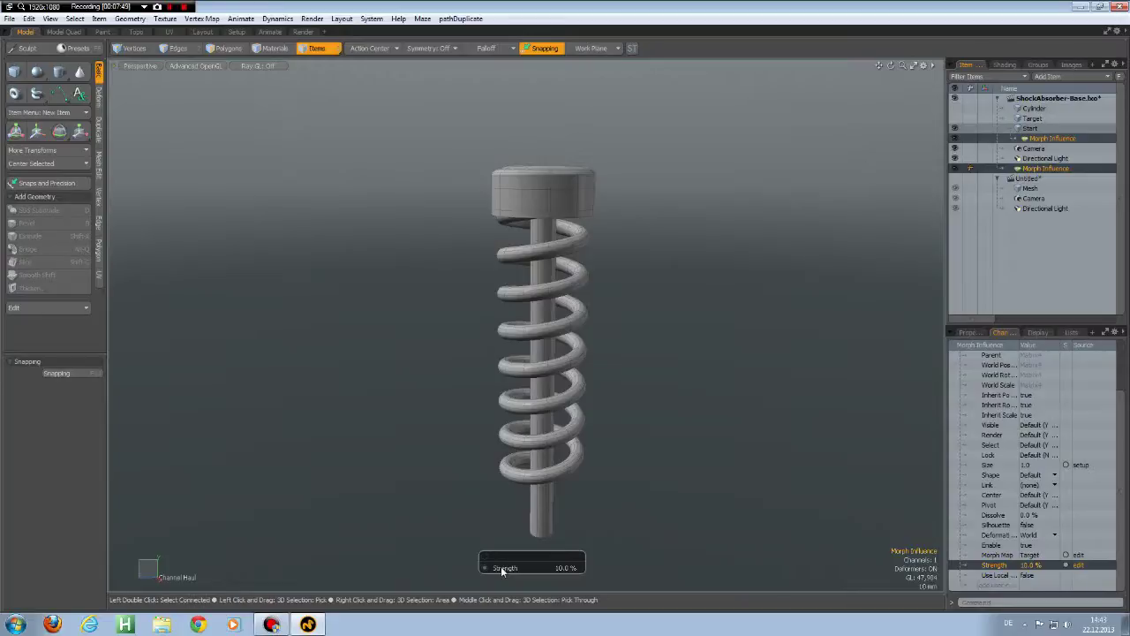
drag(502, 569, 444, 570)
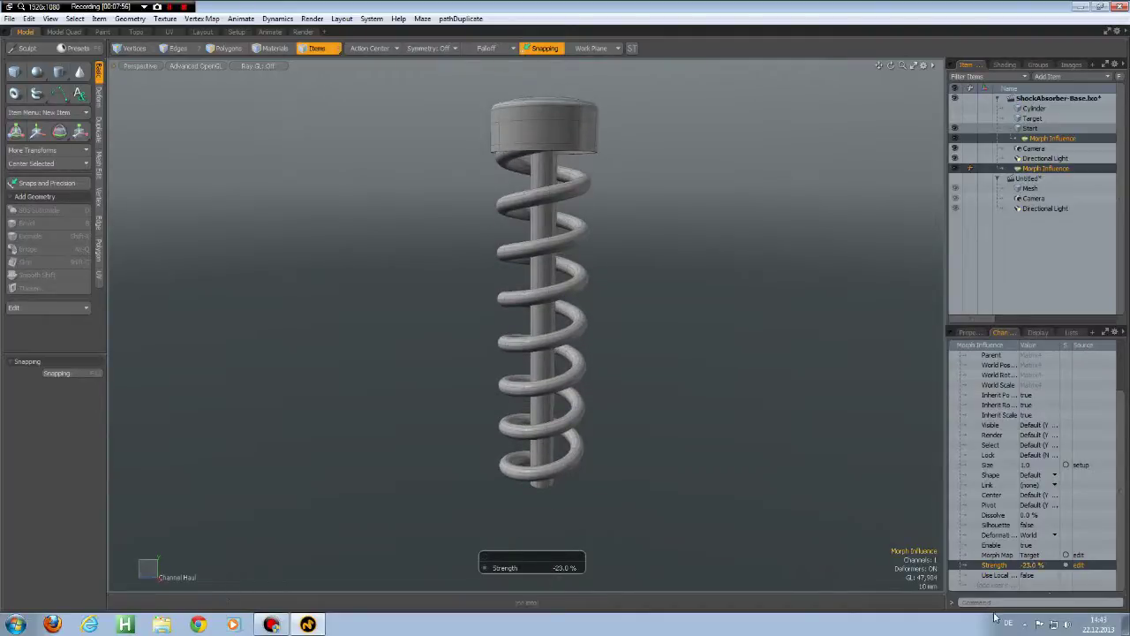
Set the Morph Influence's Strength channel to 0%
double_click(1037, 566)
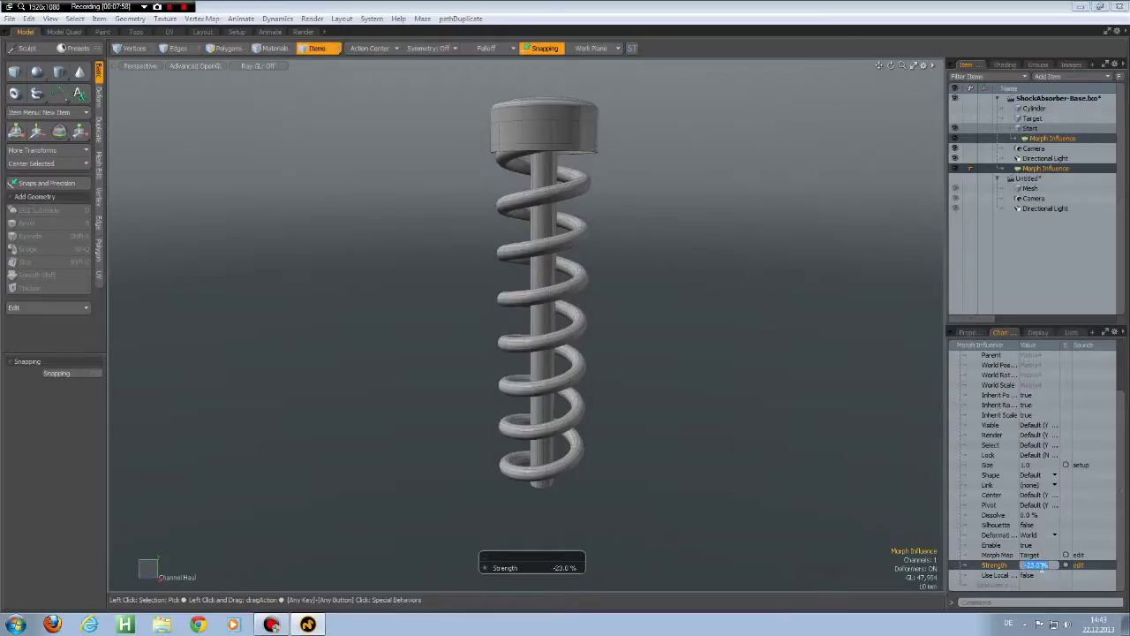
text(0)
key(Return)
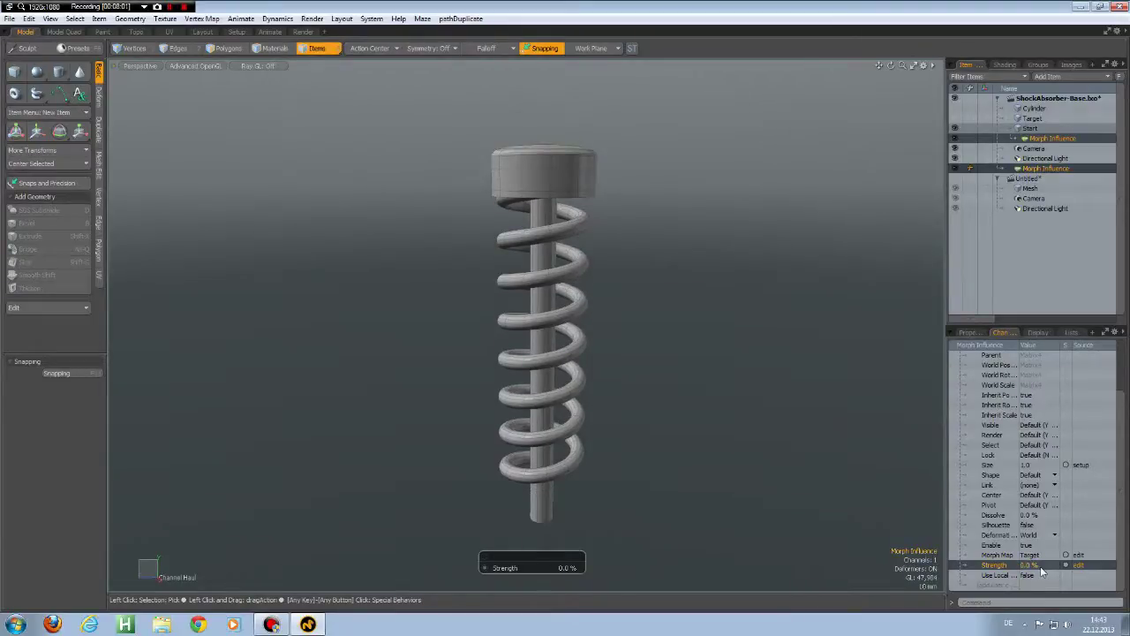
Try to change the Morph Influence's morph map while its Strength channel is still selected
click(968, 333)
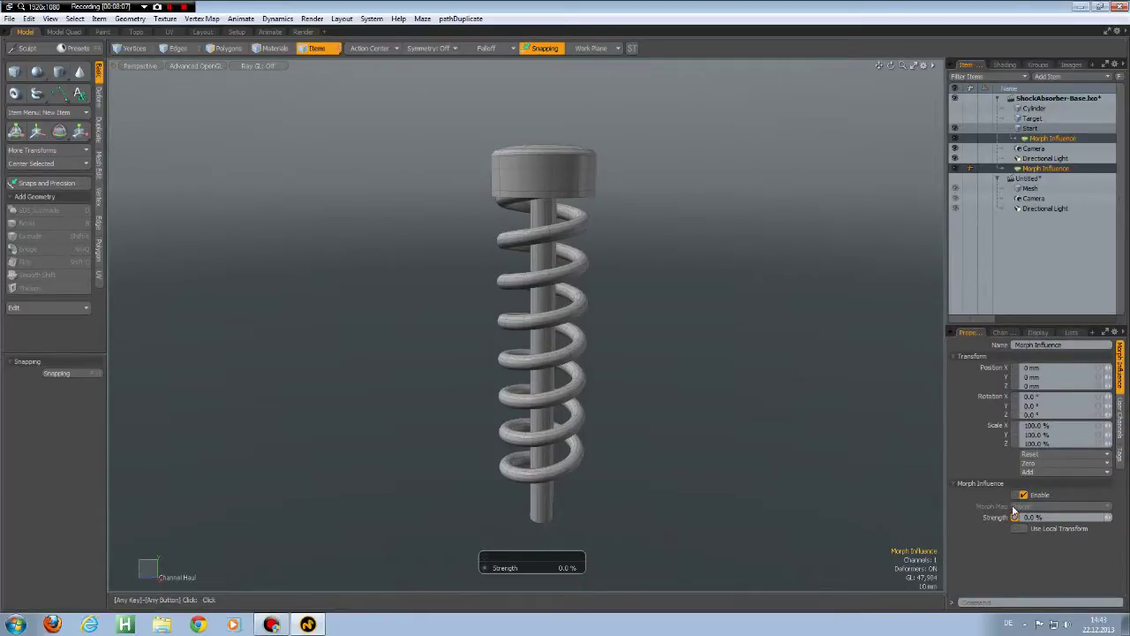
click(1110, 508)
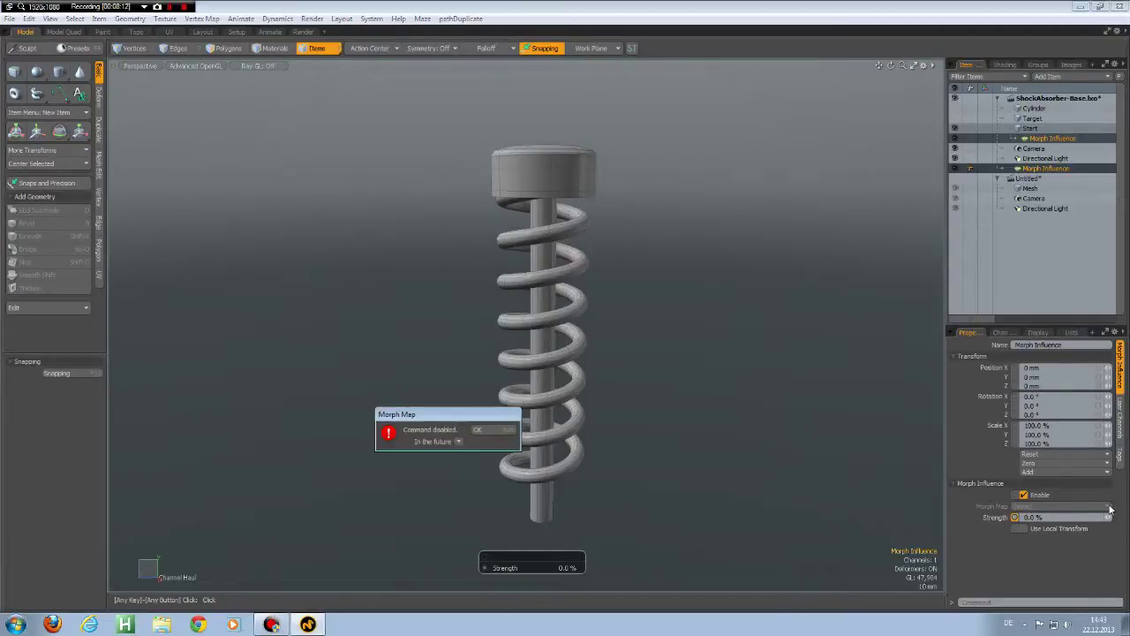
click(487, 430)
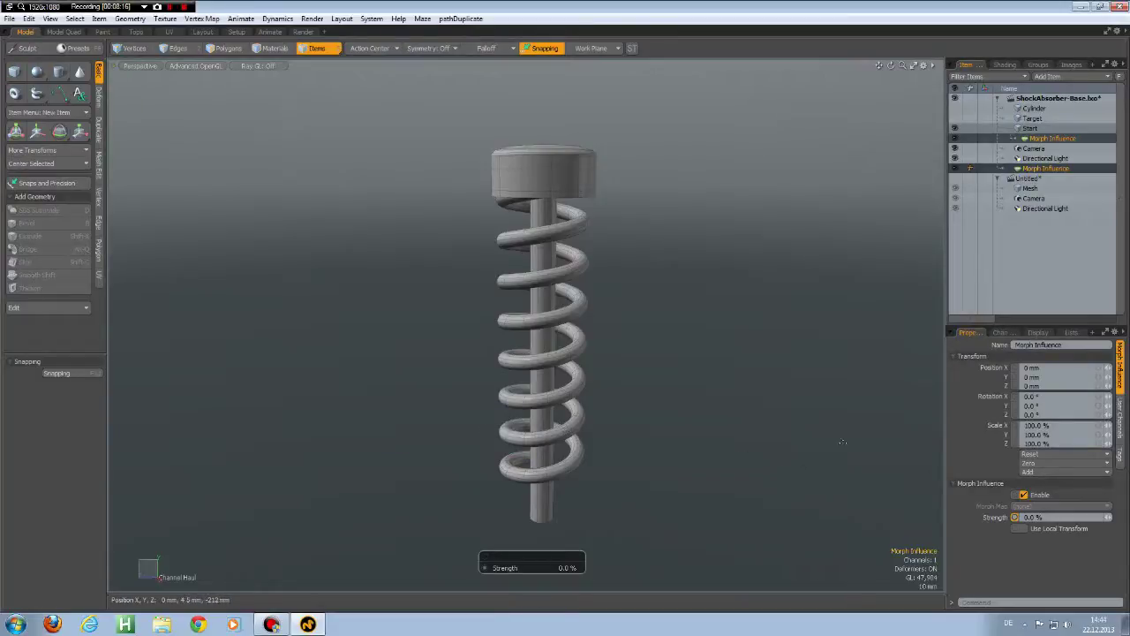
Clear the channel selection by reselecting the Morph Influence under Start, and check its morph map choices
click(1034, 150)
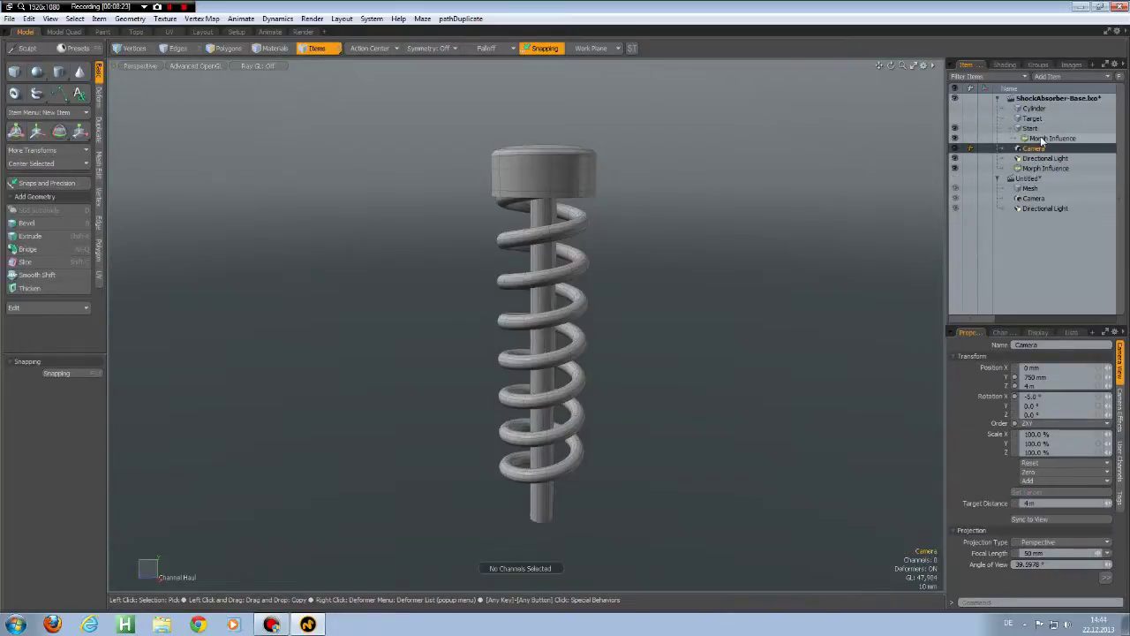
click(1046, 139)
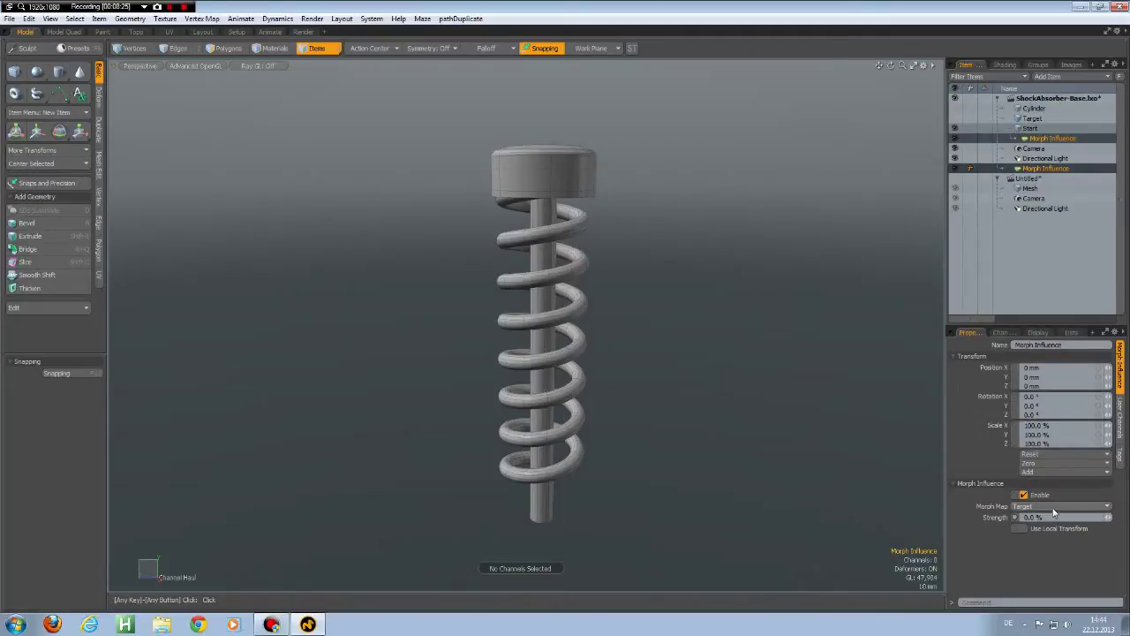
click(1107, 510)
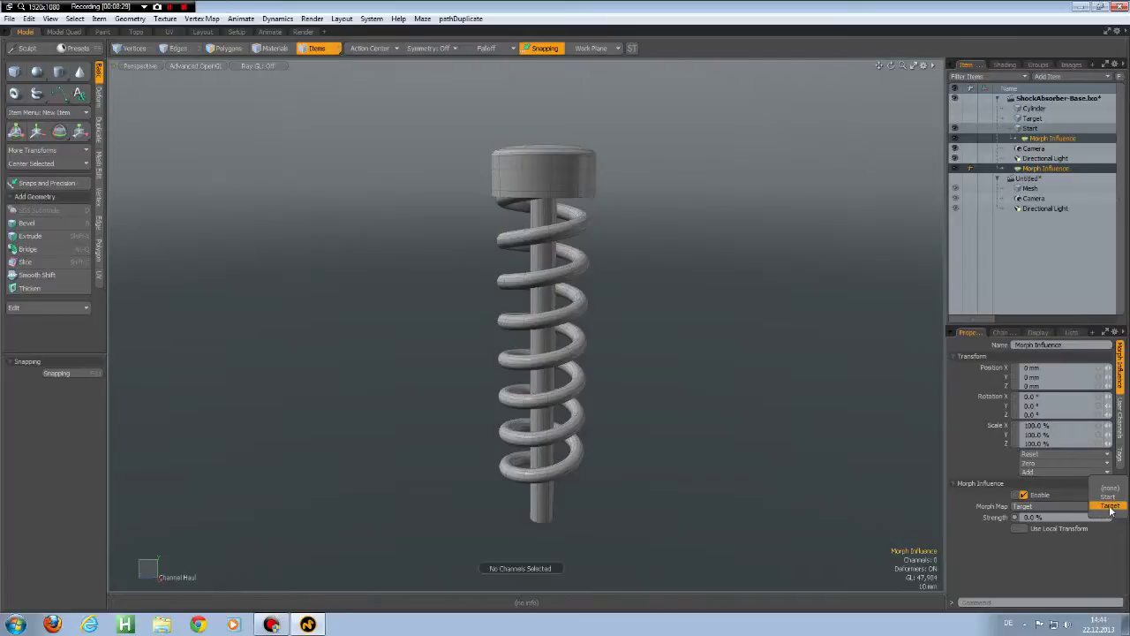
click(814, 484)
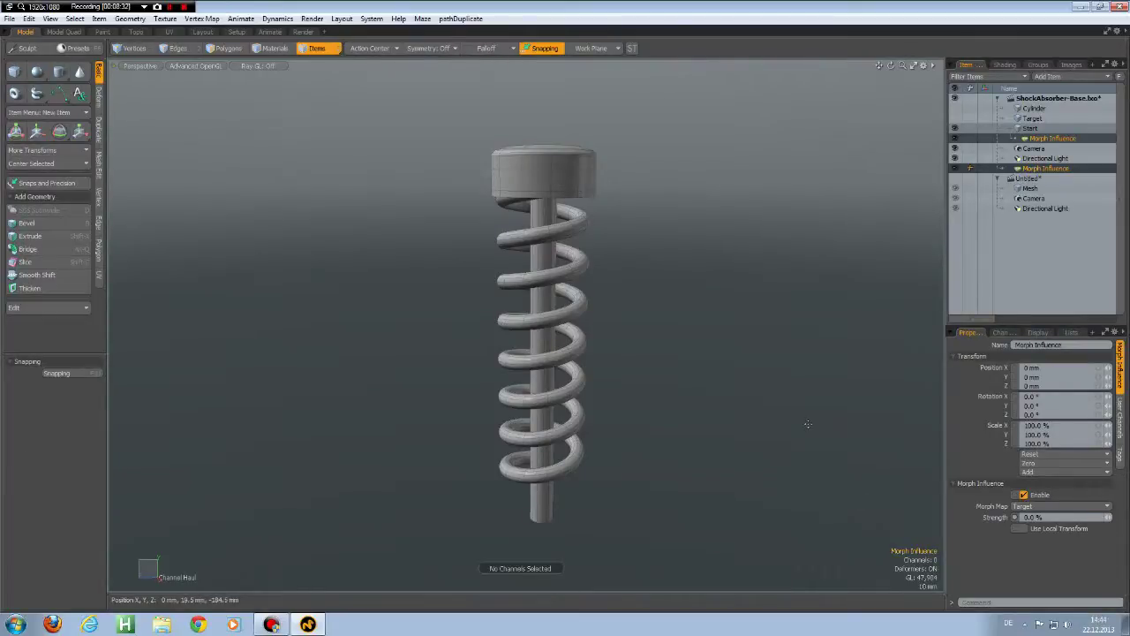
Disable deformers in the perspective viewport's options
key(o)
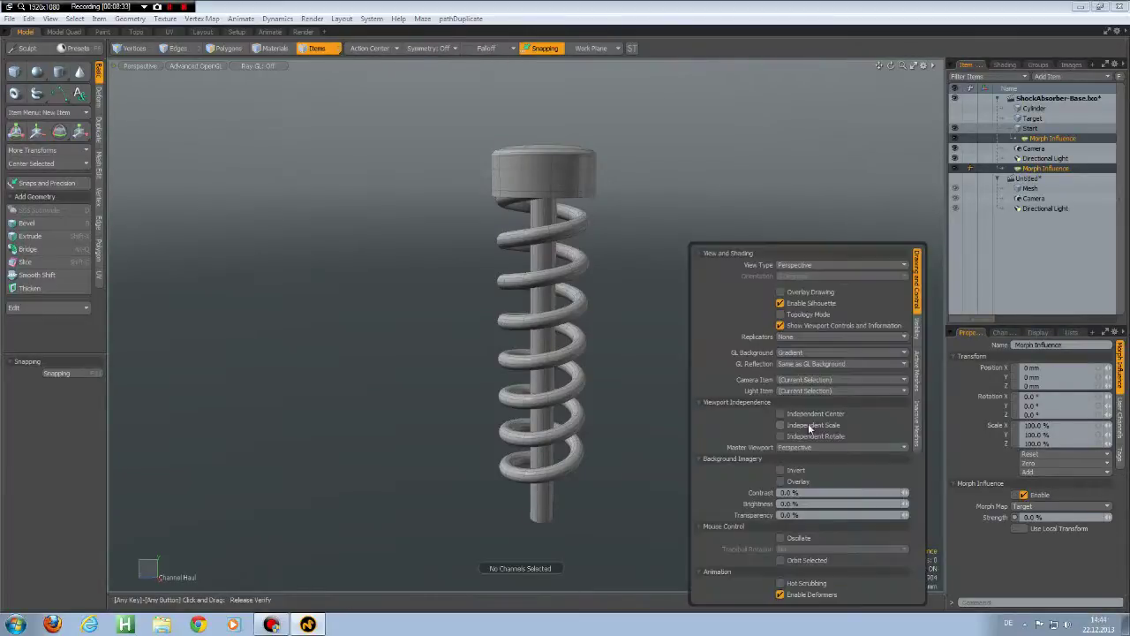
click(781, 595)
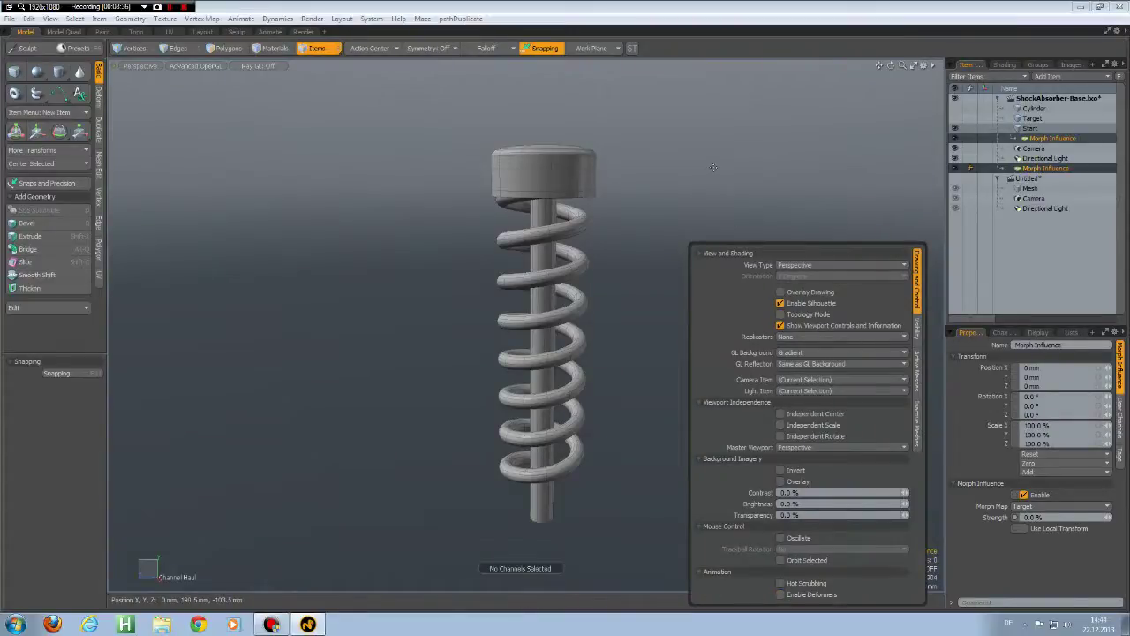
key(o)
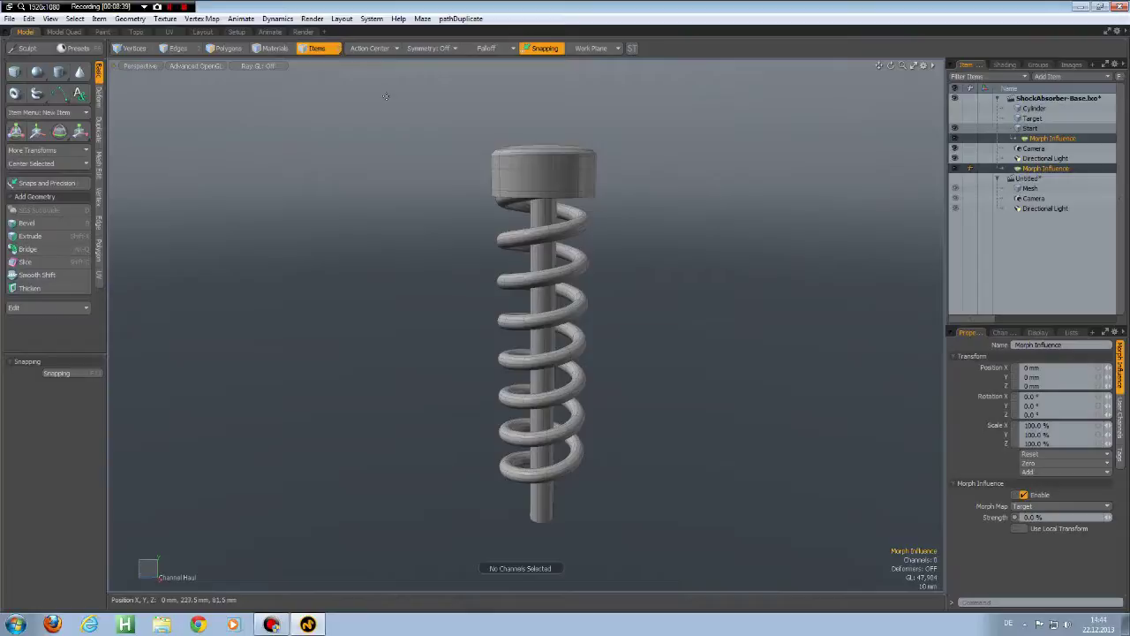
Switch to the Setup layout and set the Morph Influence's display size to 0
click(237, 32)
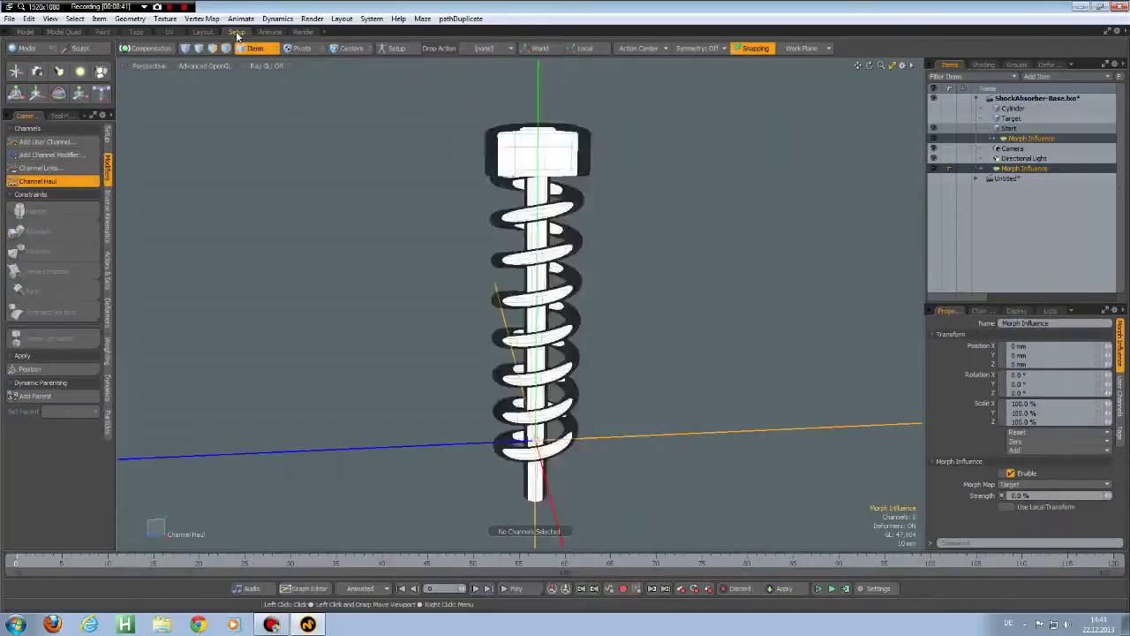
alt+drag(564, 317, 659, 313)
alt+shift+drag(631, 424, 646, 356)
scroll(640, 349, down, 3)
click(1018, 310)
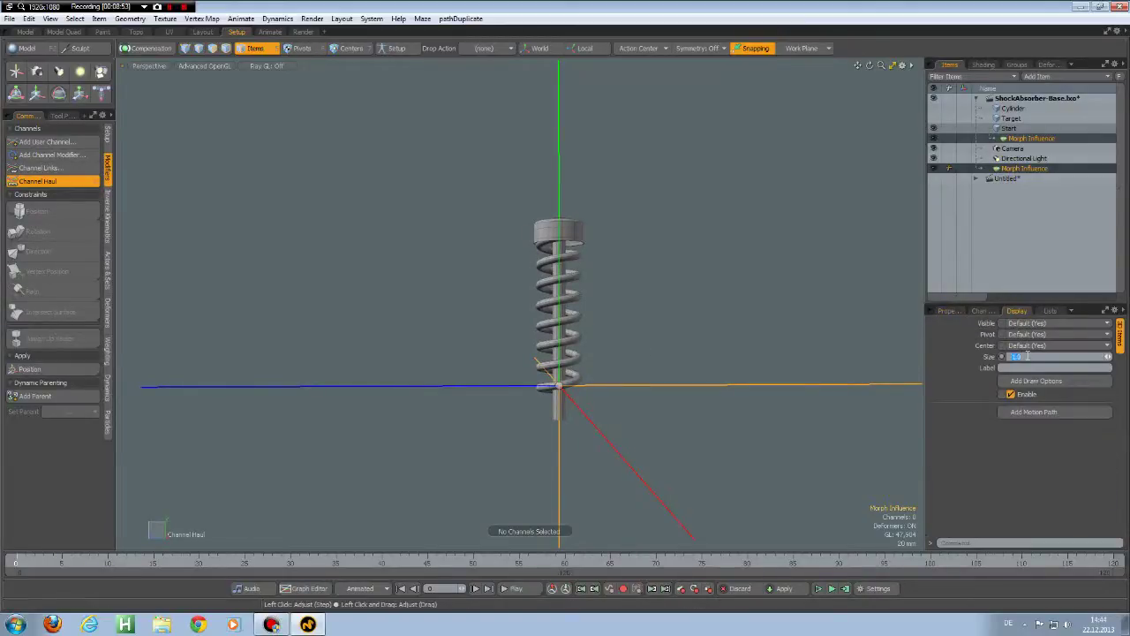
key(Return)
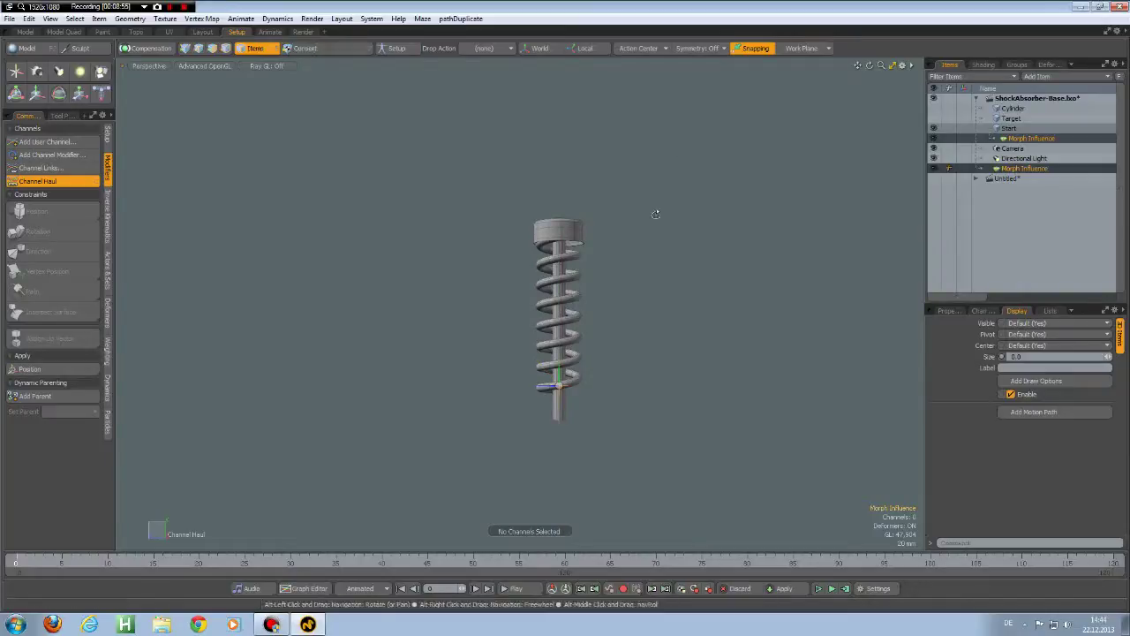
alt+drag(656, 214, 651, 243)
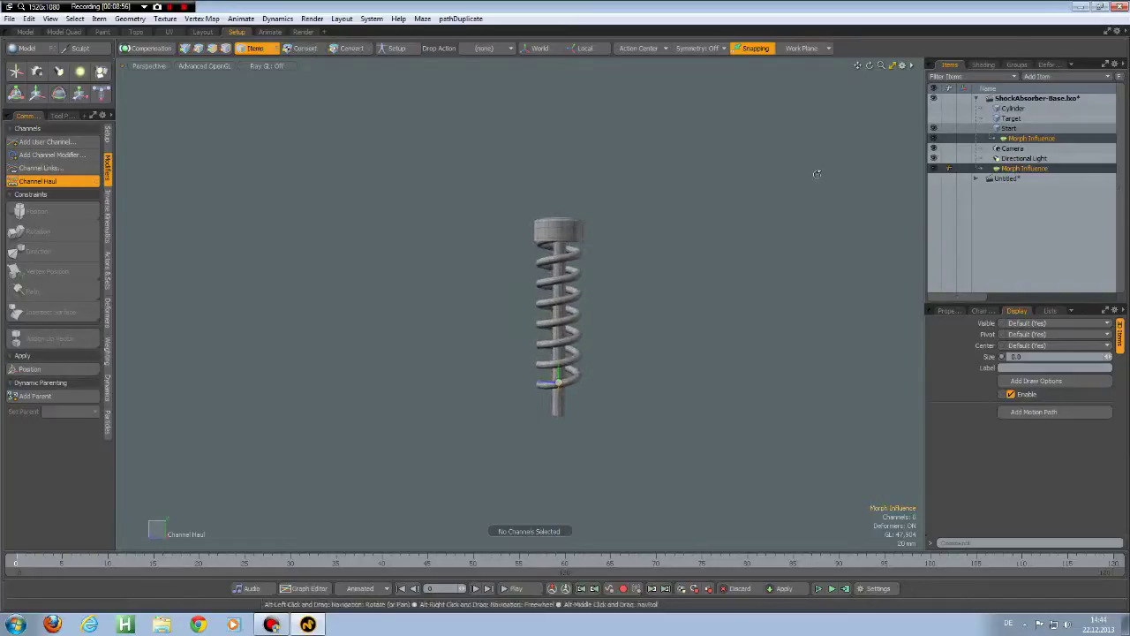
Make the Cylinder mesh visible below the spring and set the Morph Influence's Strength to 20%
click(934, 108)
alt+shift+drag(676, 383, 677, 316)
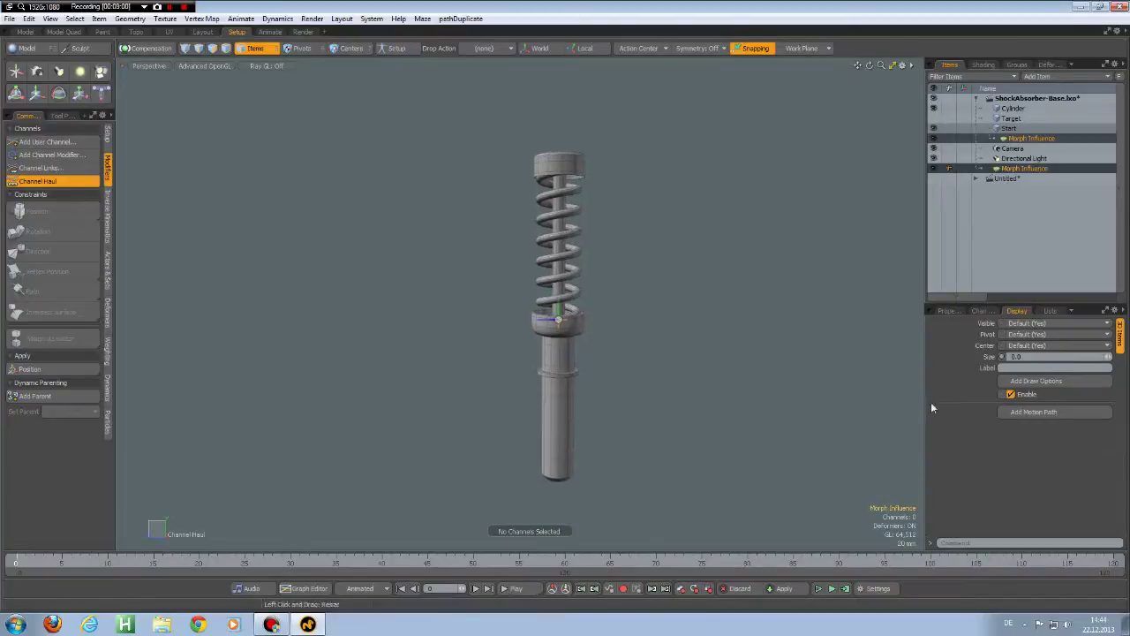
click(948, 312)
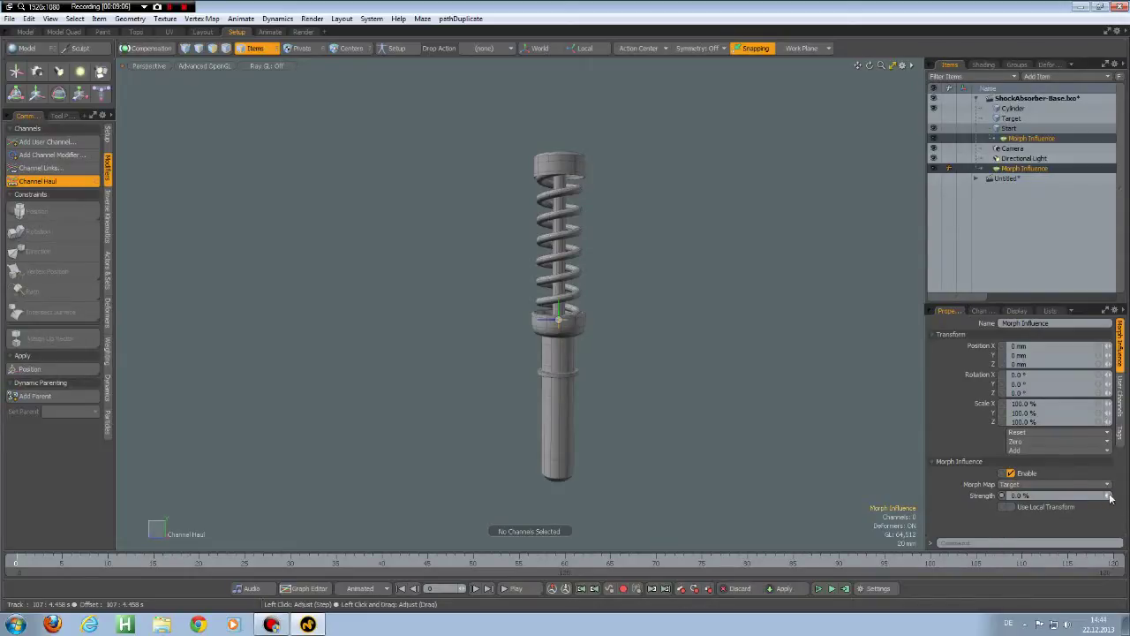
mouse_move(1108, 495)
mouse_down()
mouse_move(1127, 495)
mouse_move(1093, 495)
mouse_move(1110, 499)
mouse_up()
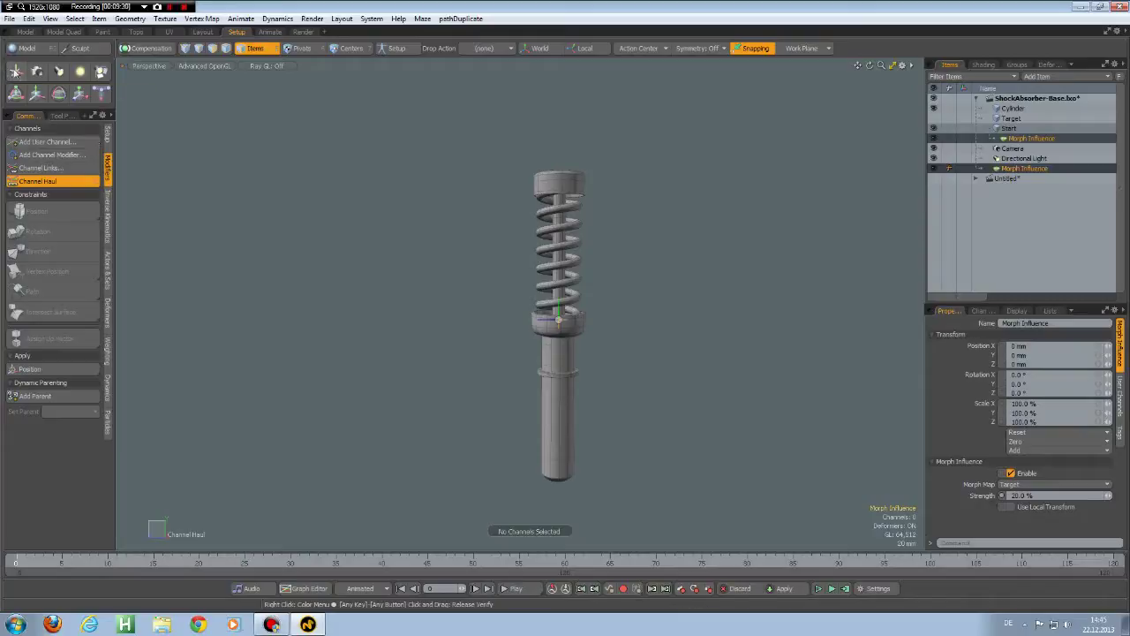
Add a locator and move it down along Y to about -234 mm, just below the cylinder
click(18, 73)
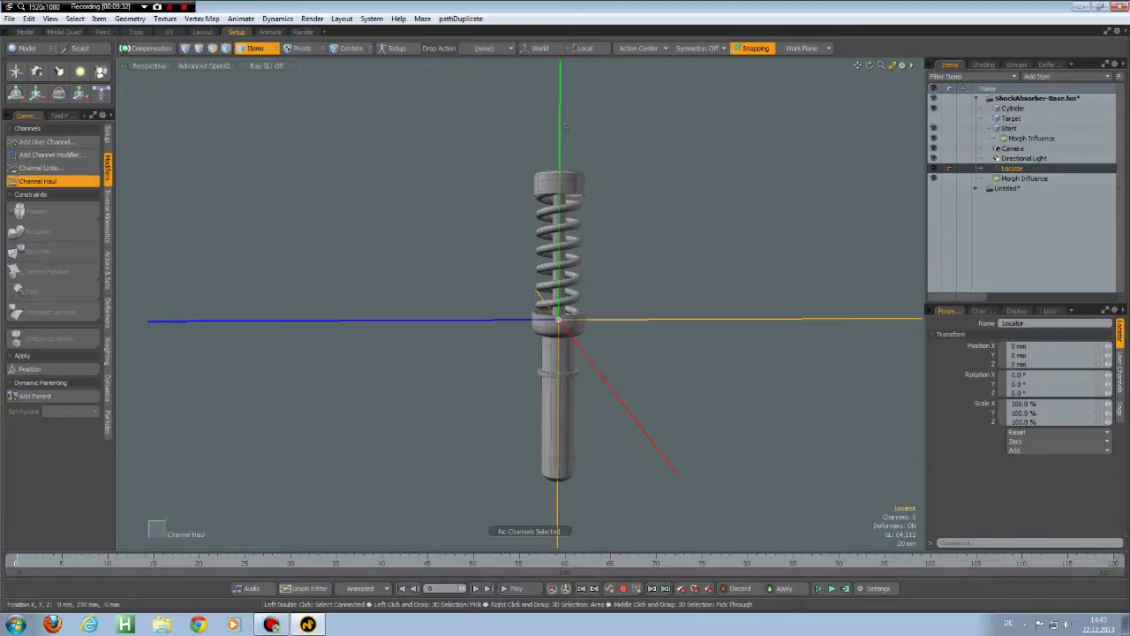
key(y)
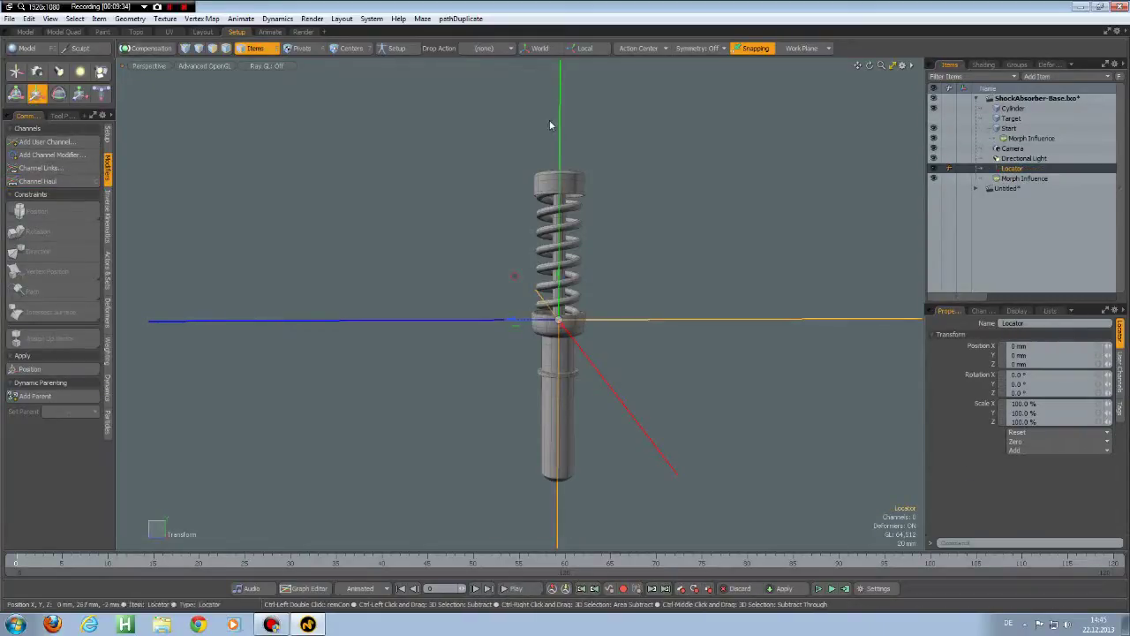
drag(559, 273, 556, 455)
key(q)
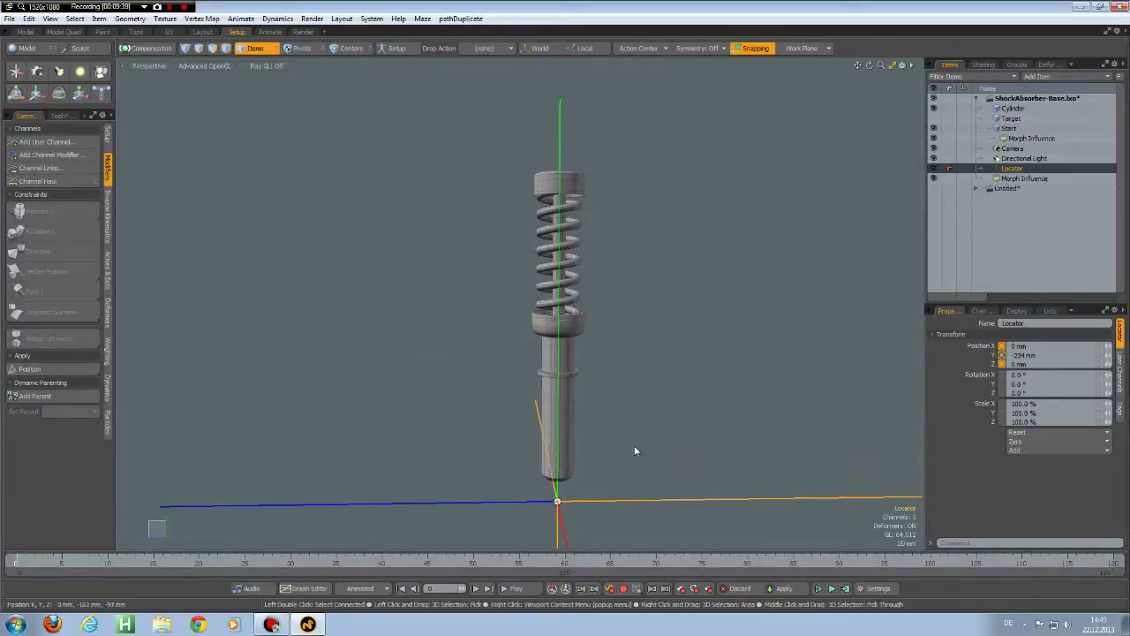
Set the locator's display size to 0
click(1018, 312)
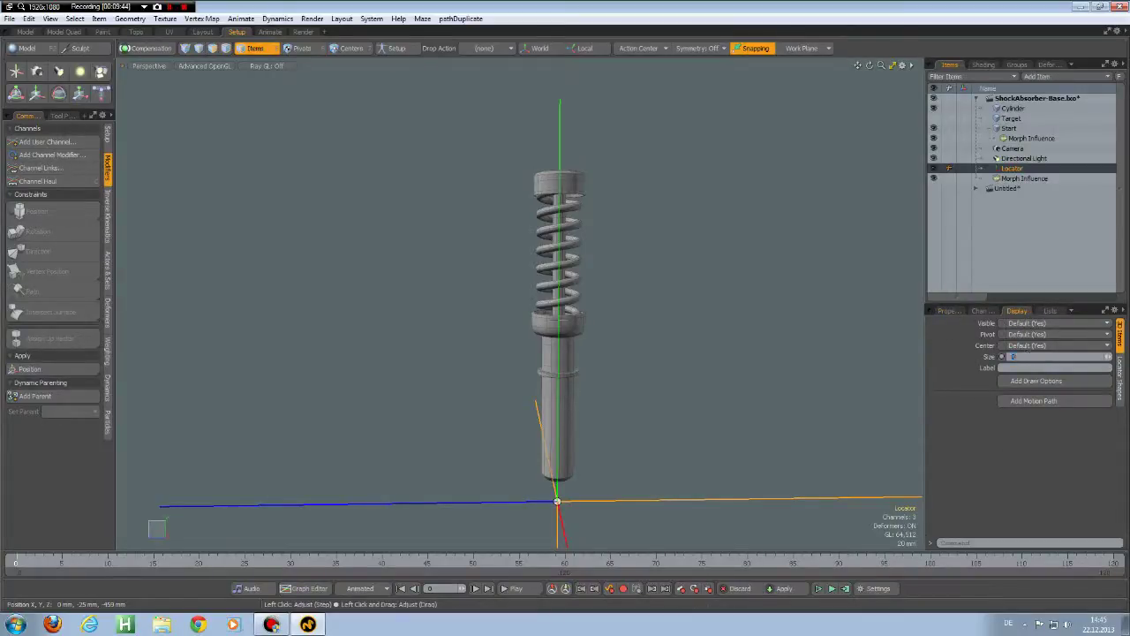
key(Return)
alt+shift+drag(642, 380, 415, 234)
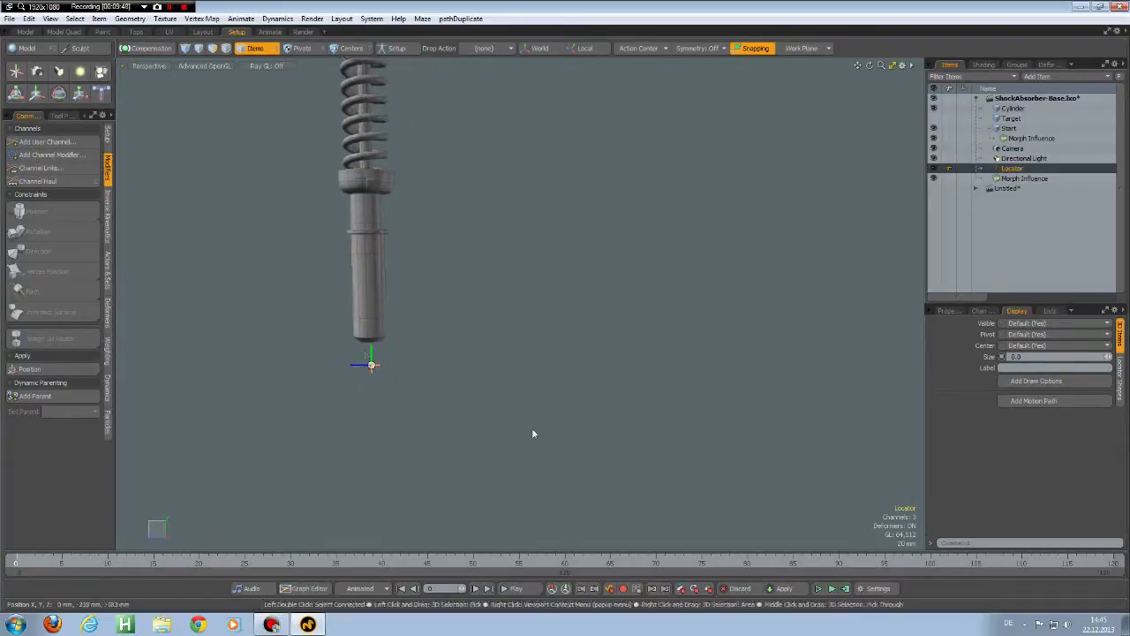
Start a new user channel on the locator with the username Spring-Morph
click(980, 310)
scroll(993, 469, up, 3)
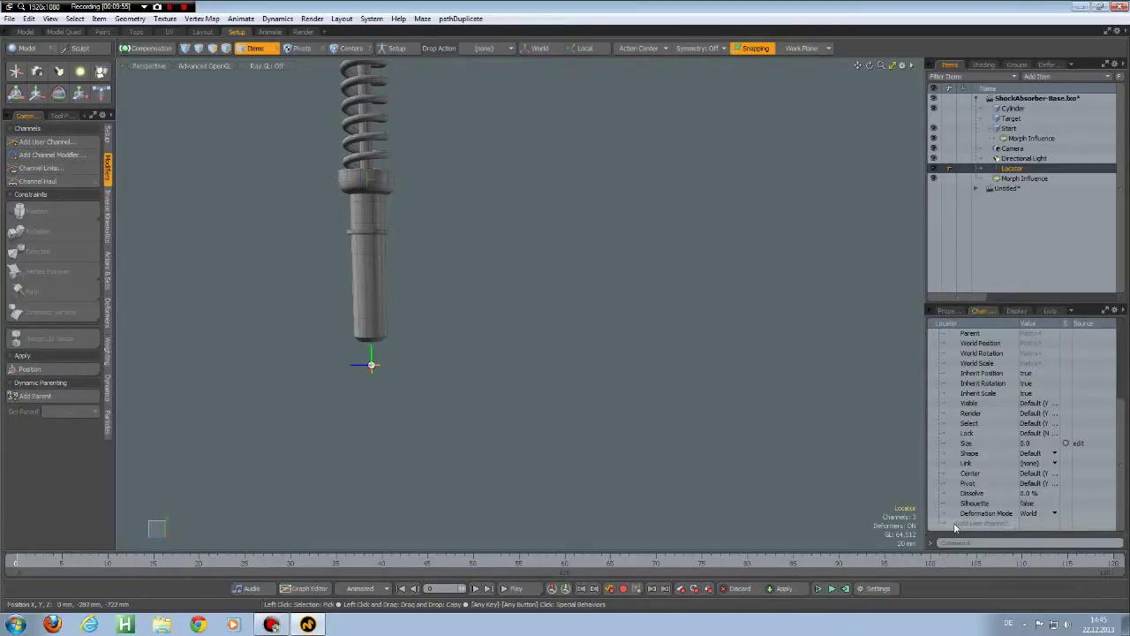
click(32, 144)
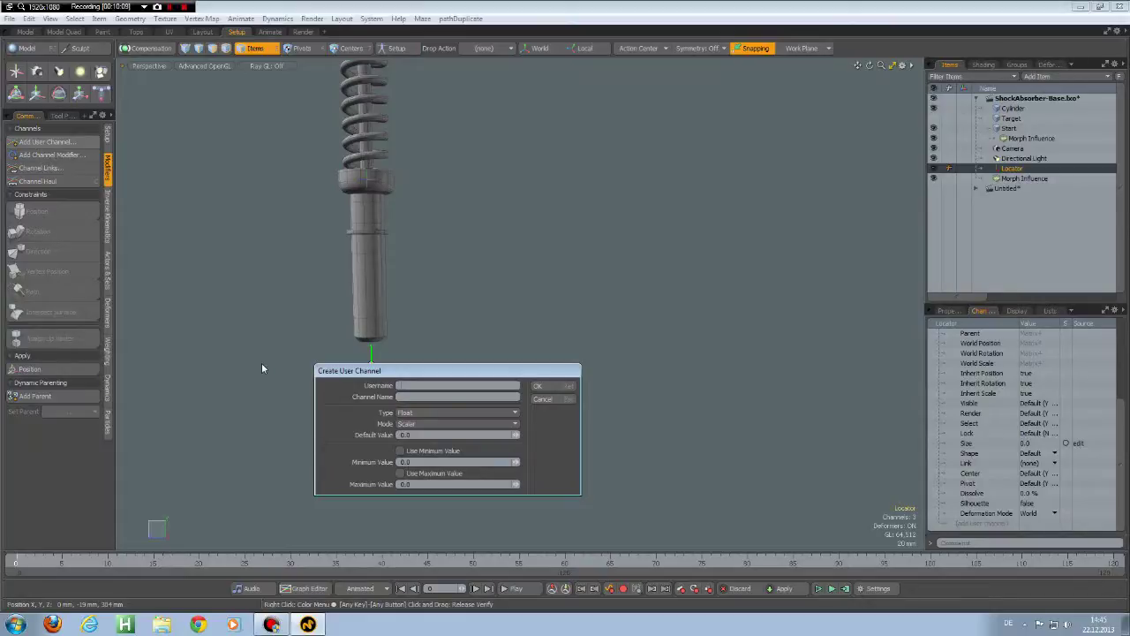
text(Spor)
double_click(404, 386)
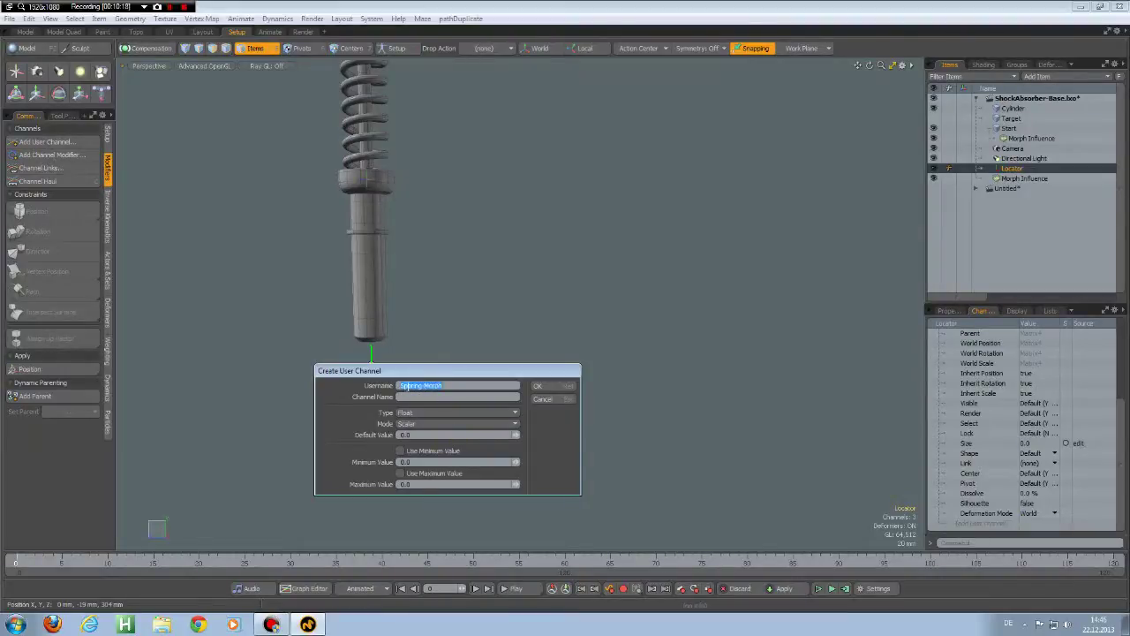
click(408, 386)
key(BackSpace)
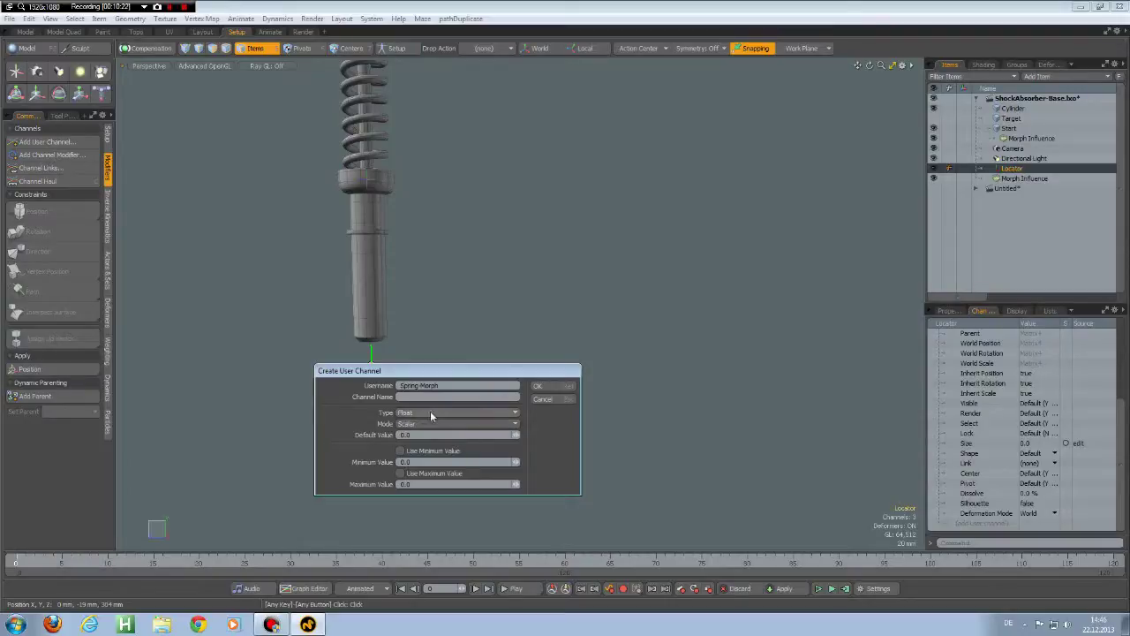
Set the new channel's type to Percentage, enable a minimum of 0 and a maximum of 100, and create it
click(430, 412)
click(434, 435)
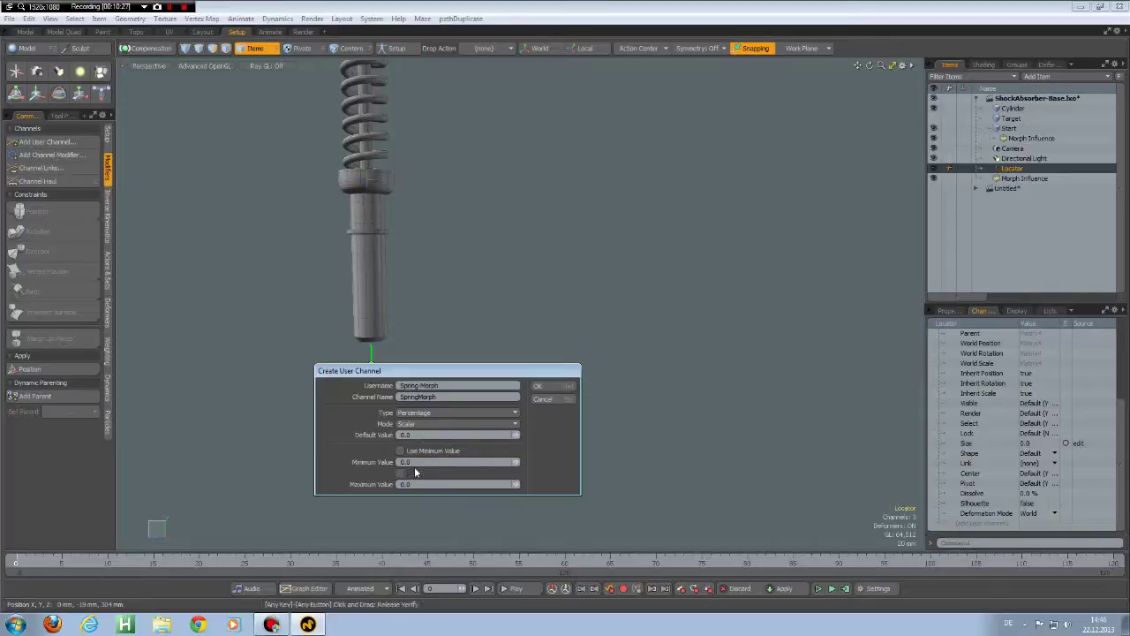
click(401, 451)
click(404, 474)
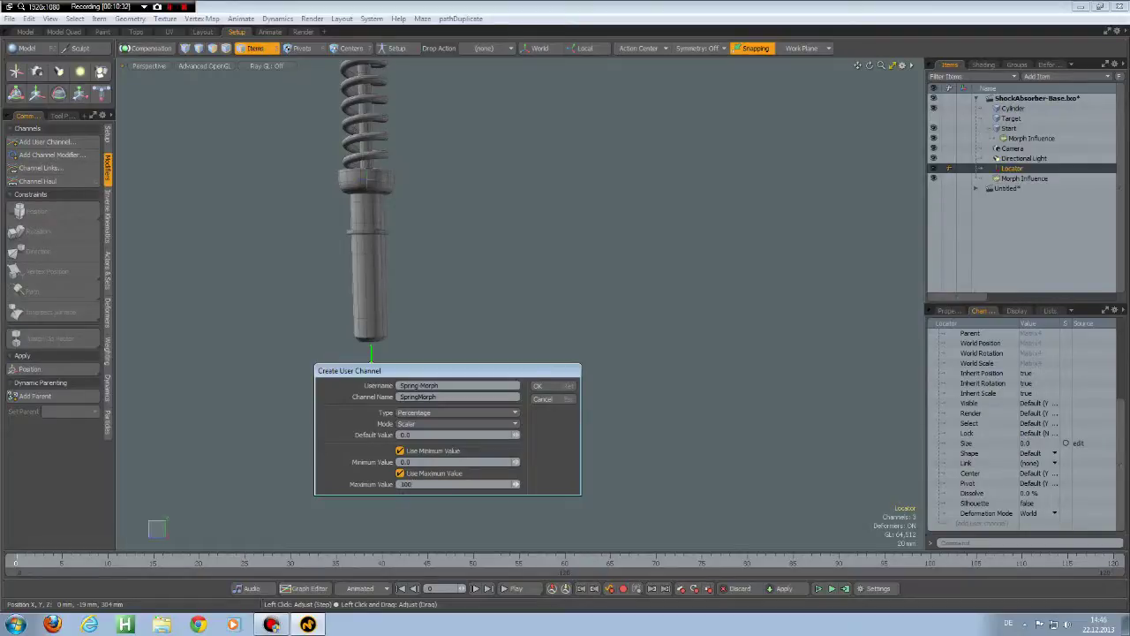
key(Return)
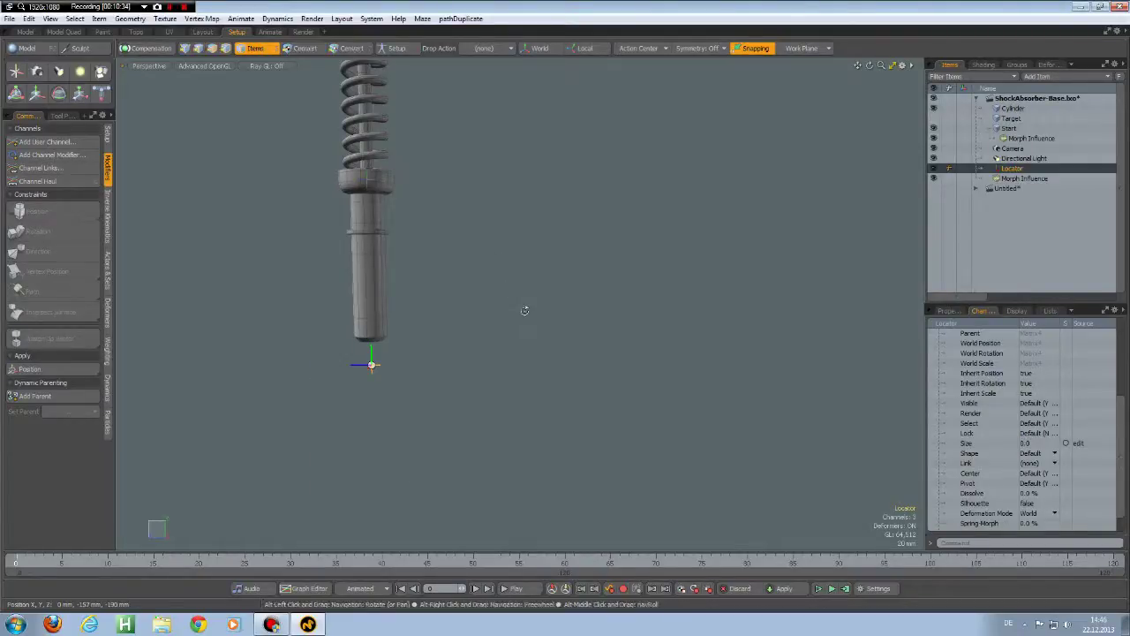
Open the schematic below the viewport and add the locator's Spring-Morph channel to its workspace
alt+shift+drag(497, 261, 685, 363)
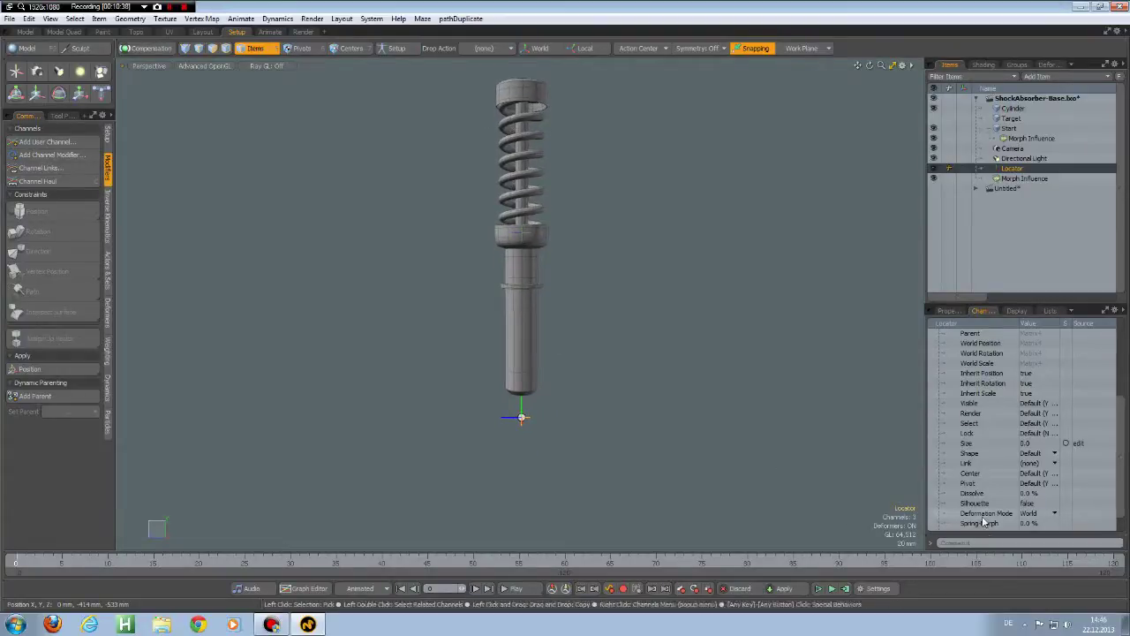
click(893, 67)
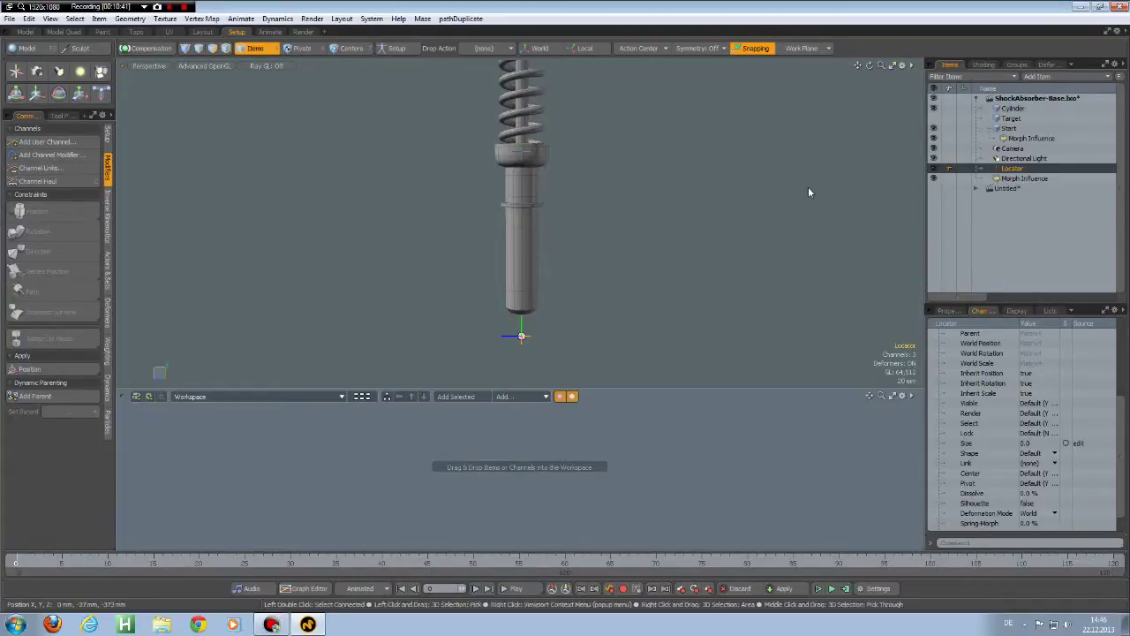
drag(976, 524, 490, 484)
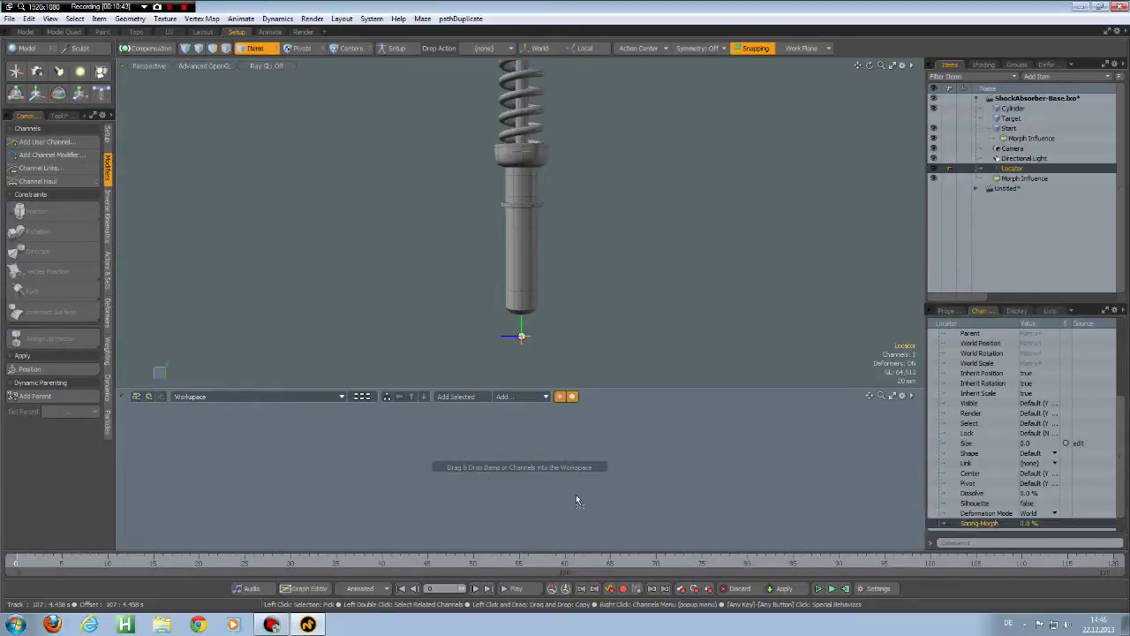
drag(303, 459, 345, 474)
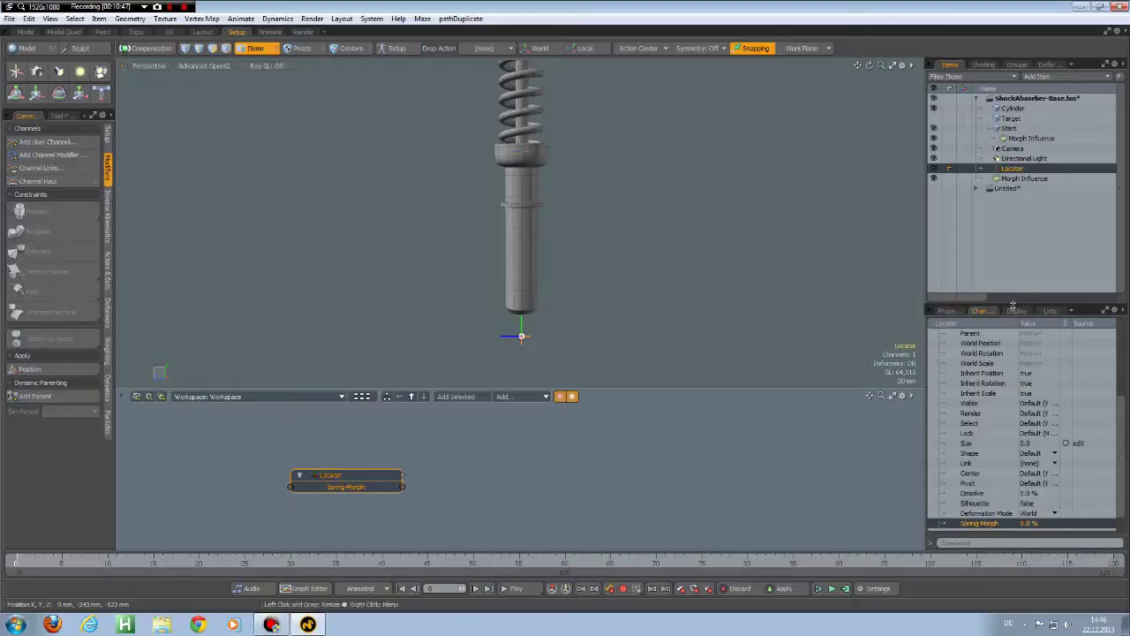
Add the Morph Influence's Strength channel to the schematic and link the locator's Spring-Morph output to it
click(1029, 179)
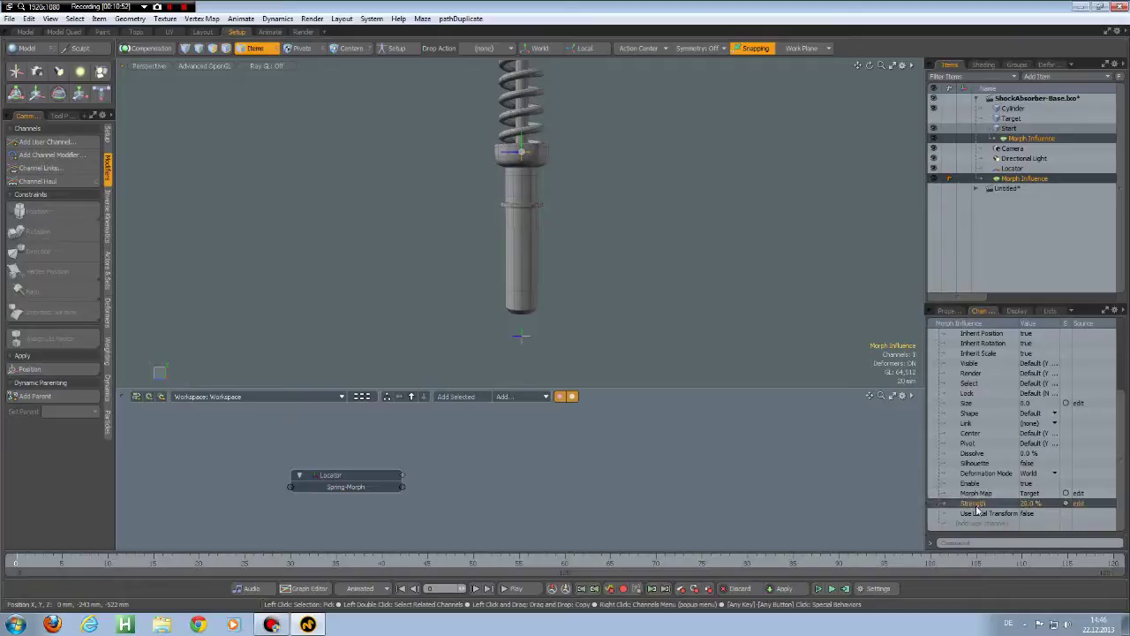
drag(599, 468, 534, 430)
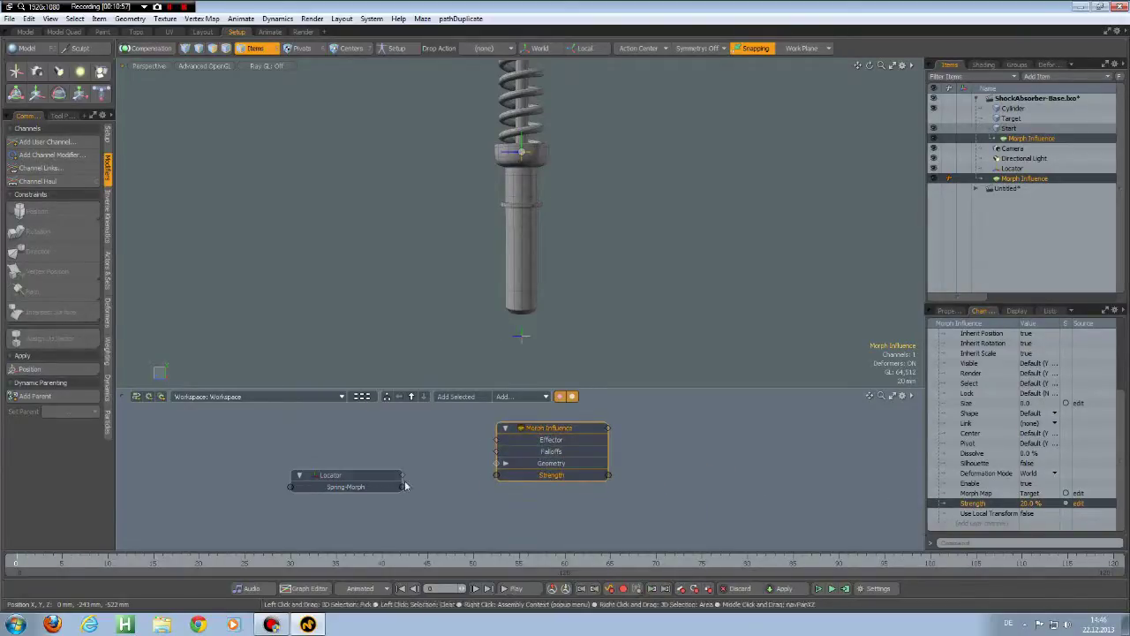
drag(402, 487, 497, 476)
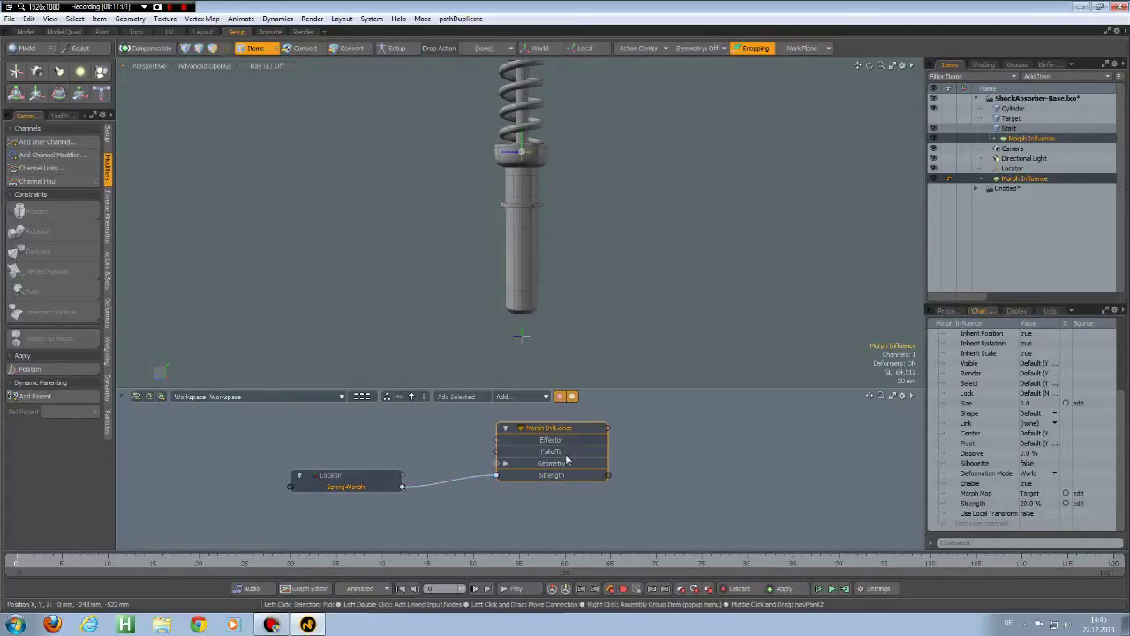
Test the link by hauling the Spring-Morph channel to 100% and back to 0%
scroll(574, 205, down, 4)
alt+shift+drag(571, 199, 558, 250)
mouse_move(354, 493)
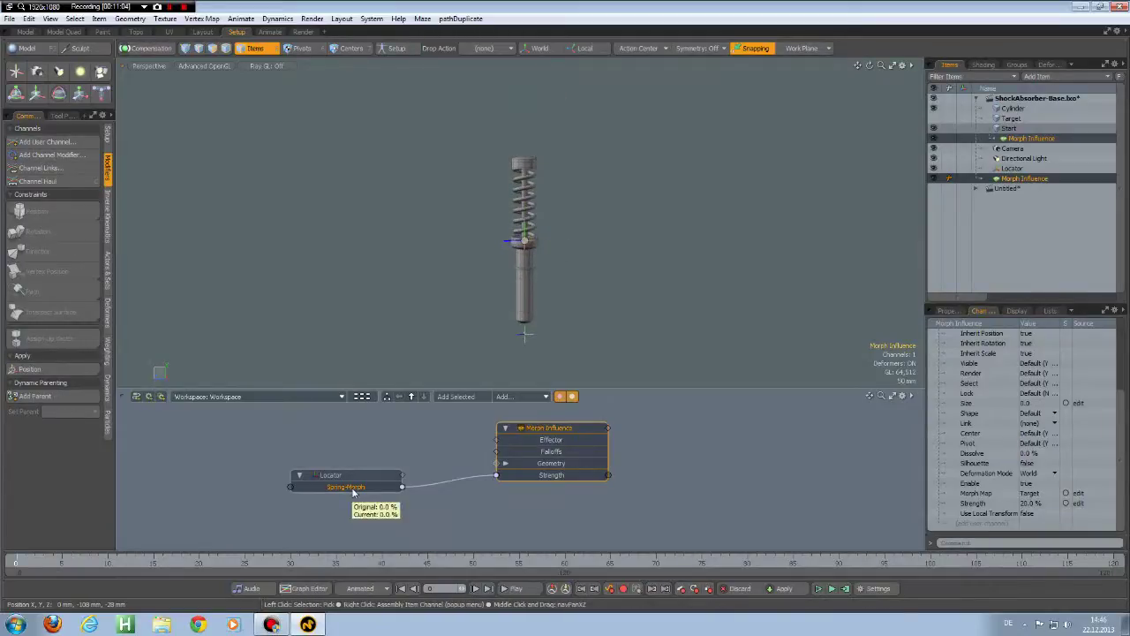
key(c)
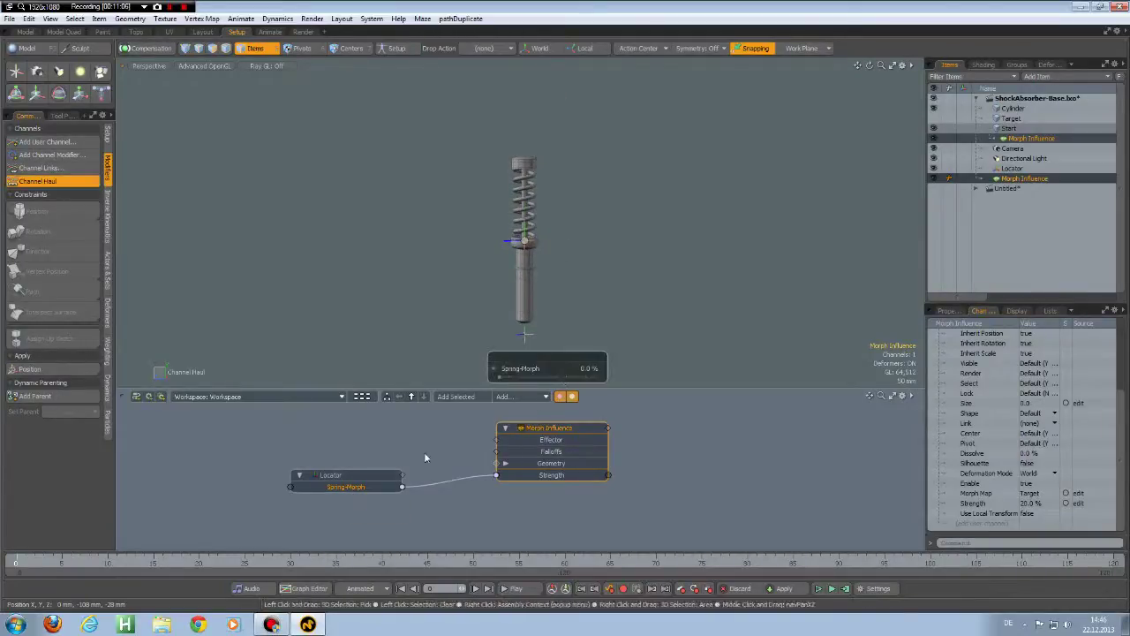
drag(500, 380, 582, 379)
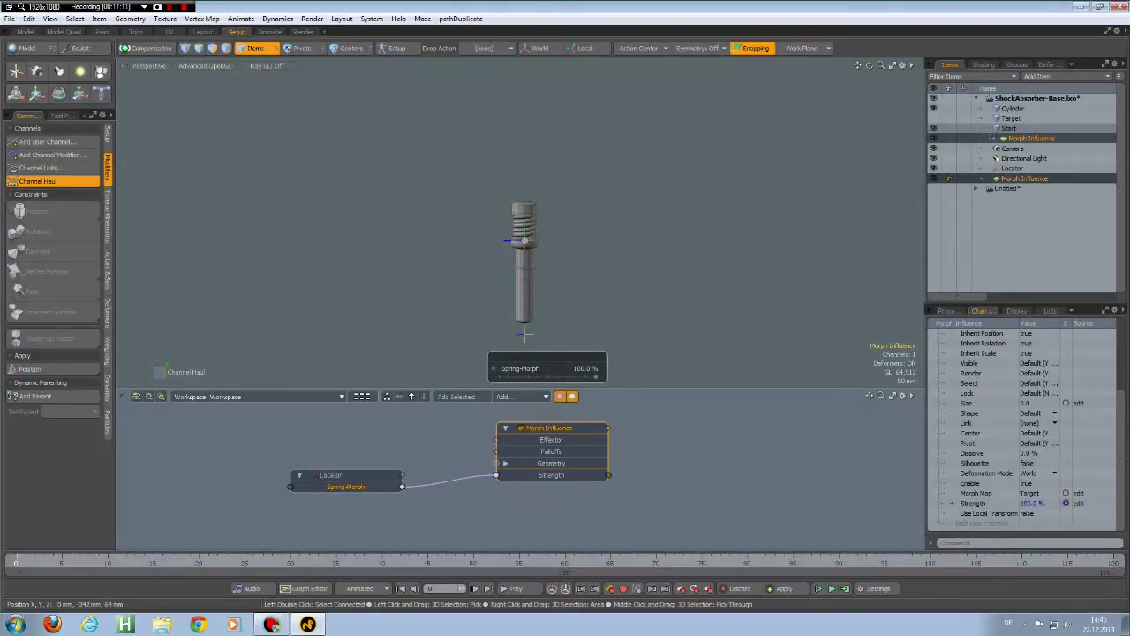
drag(597, 377, 503, 379)
key(space)
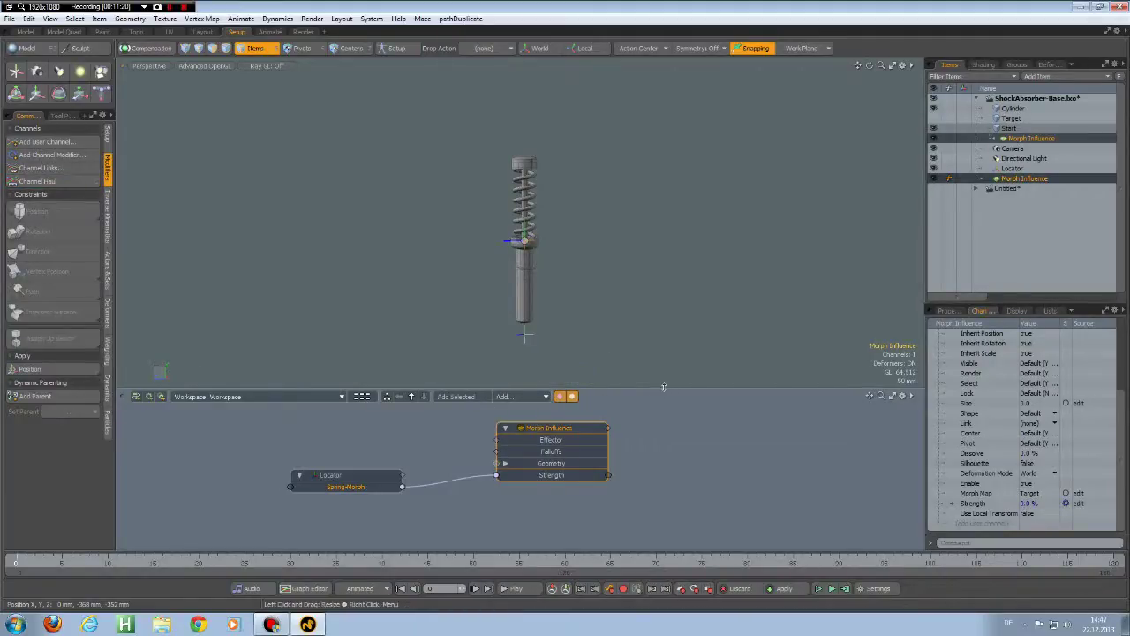
Enlarge the schematic area and move the Cylinder's center to the bottom of its bounding box
drag(666, 377, 669, 316)
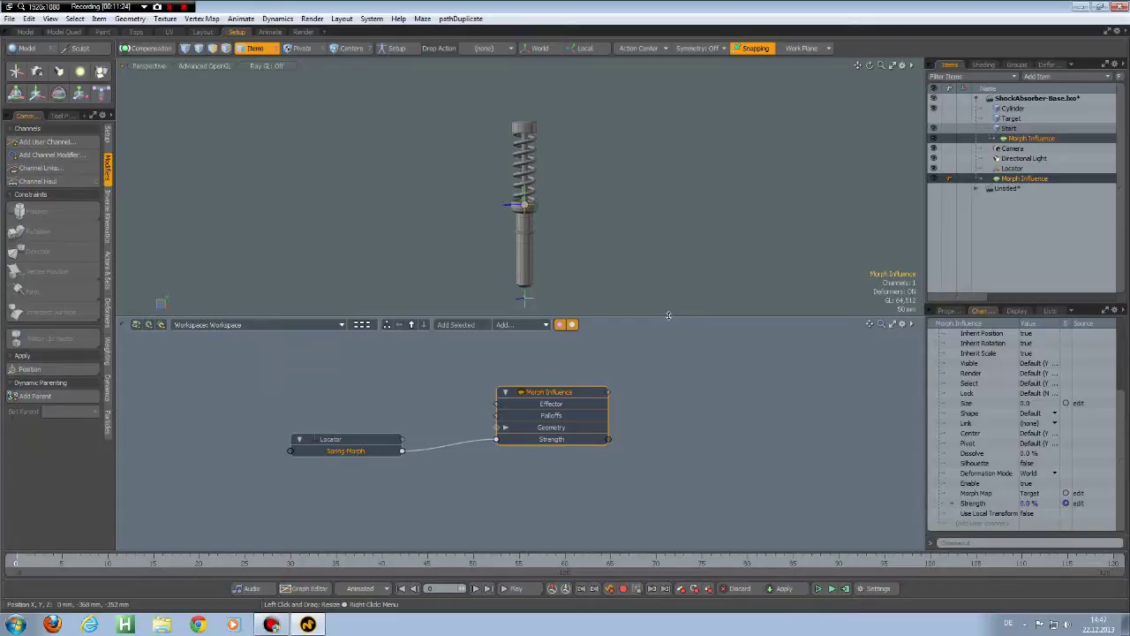
click(547, 262)
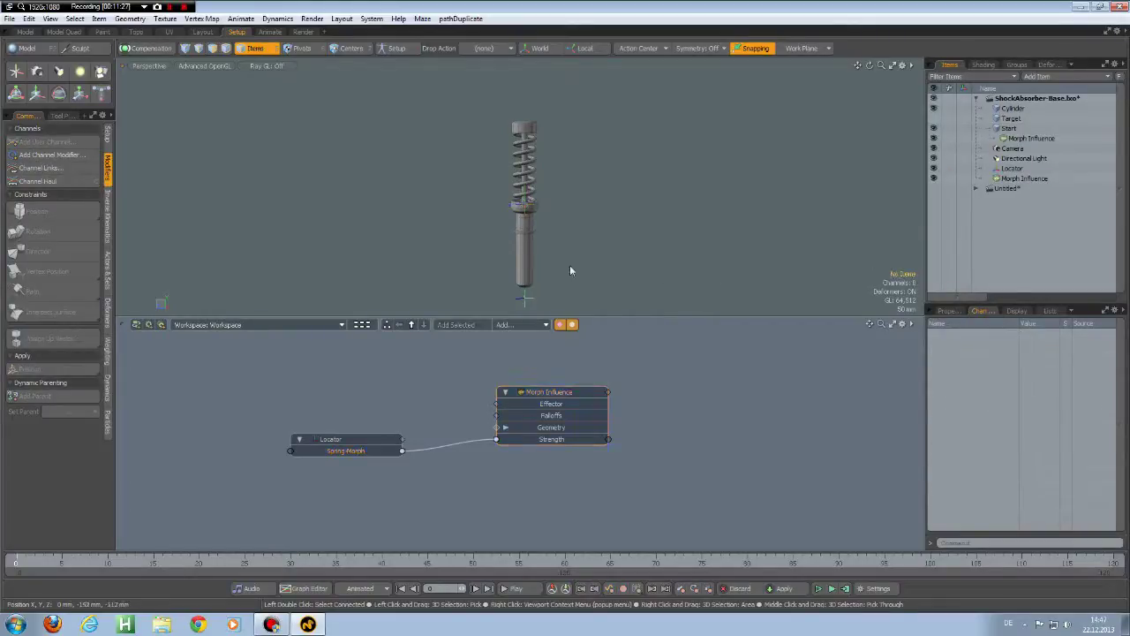
click(526, 262)
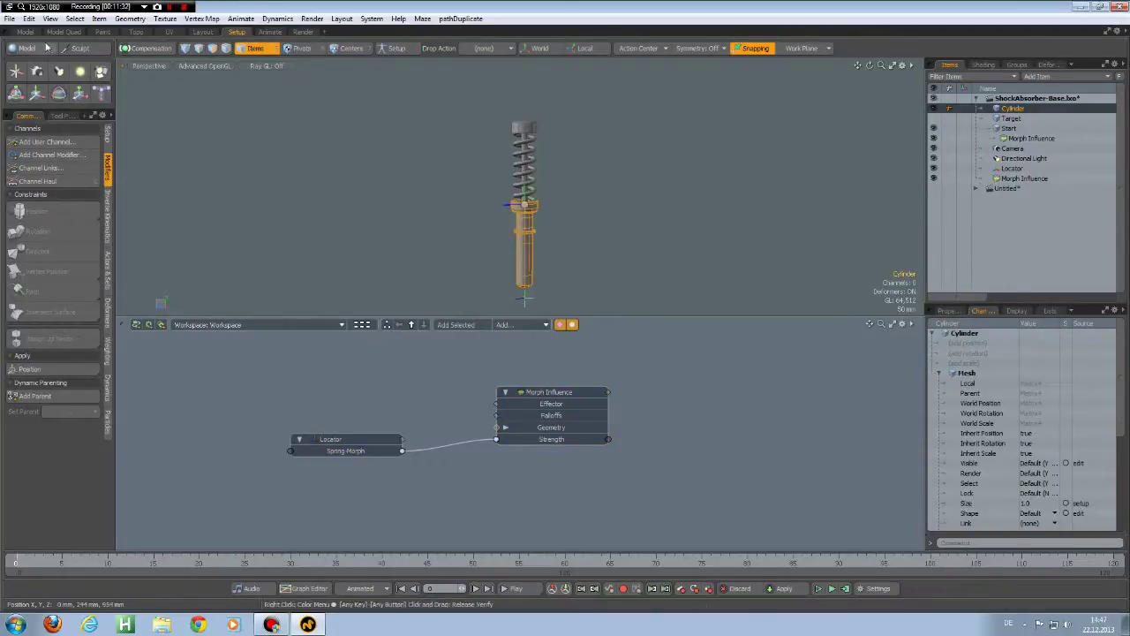
click(32, 18)
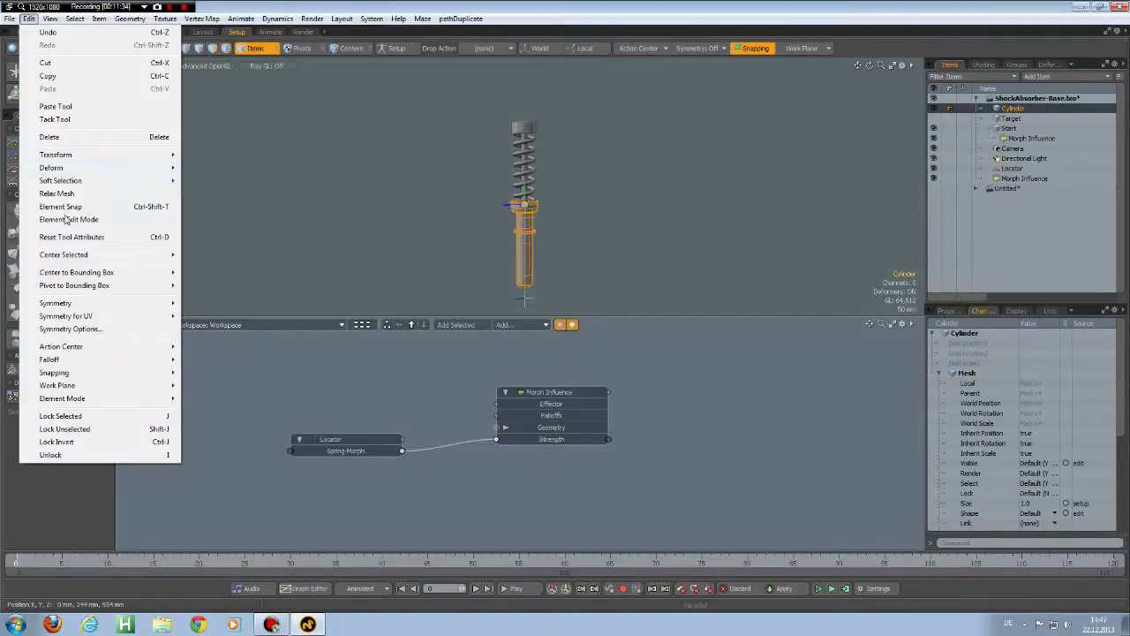
mouse_move(105, 274)
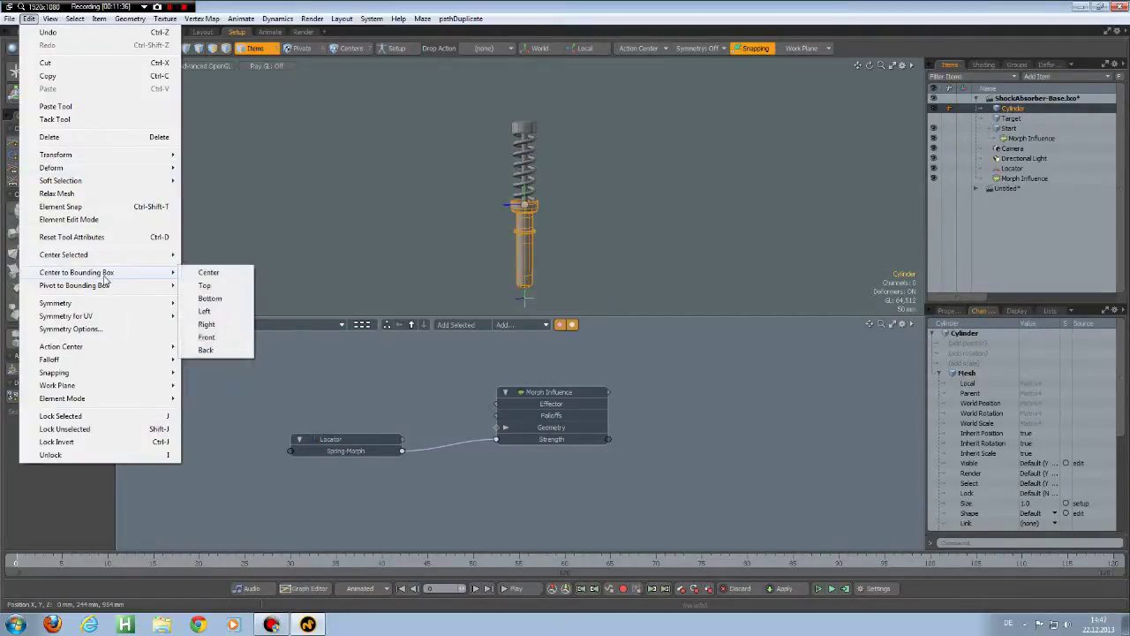
click(212, 299)
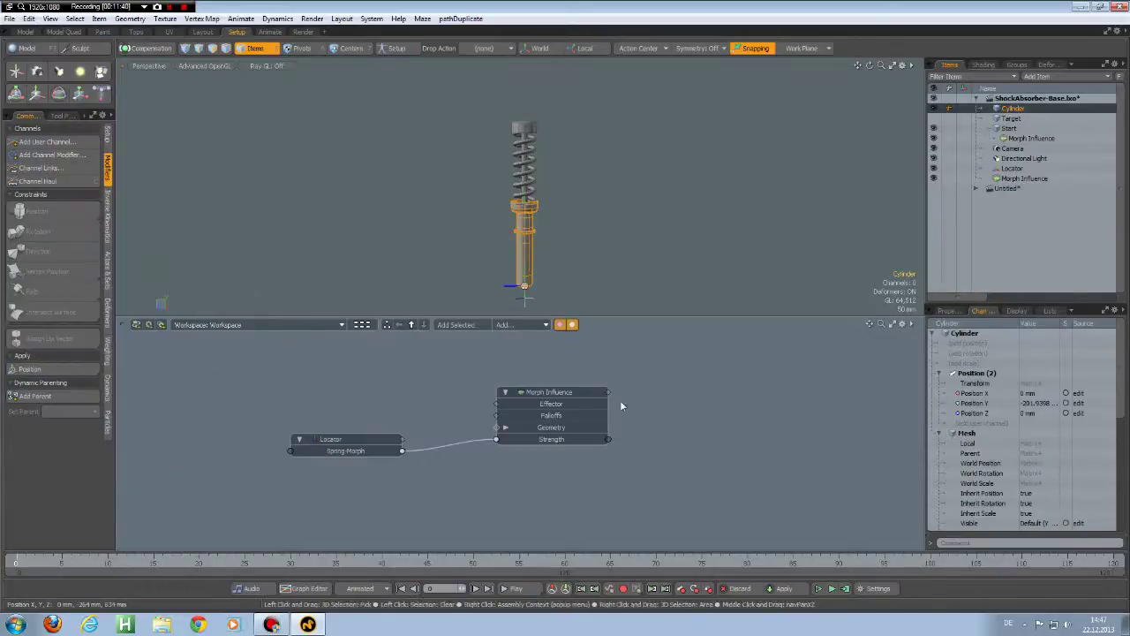
Parent the Target and Start meshes, the Locator and the Morph Influence to the Cylinder, leaving out the camera and the light
click(1024, 179)
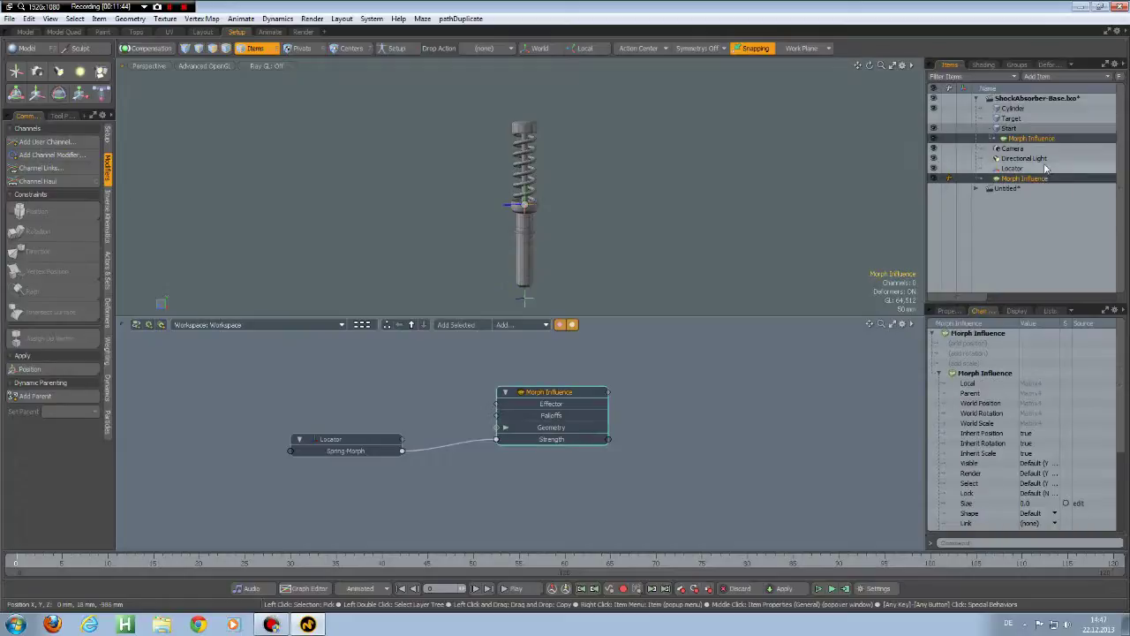
shift+click(1014, 118)
ctrl+click(1022, 160)
ctrl+click(1021, 160)
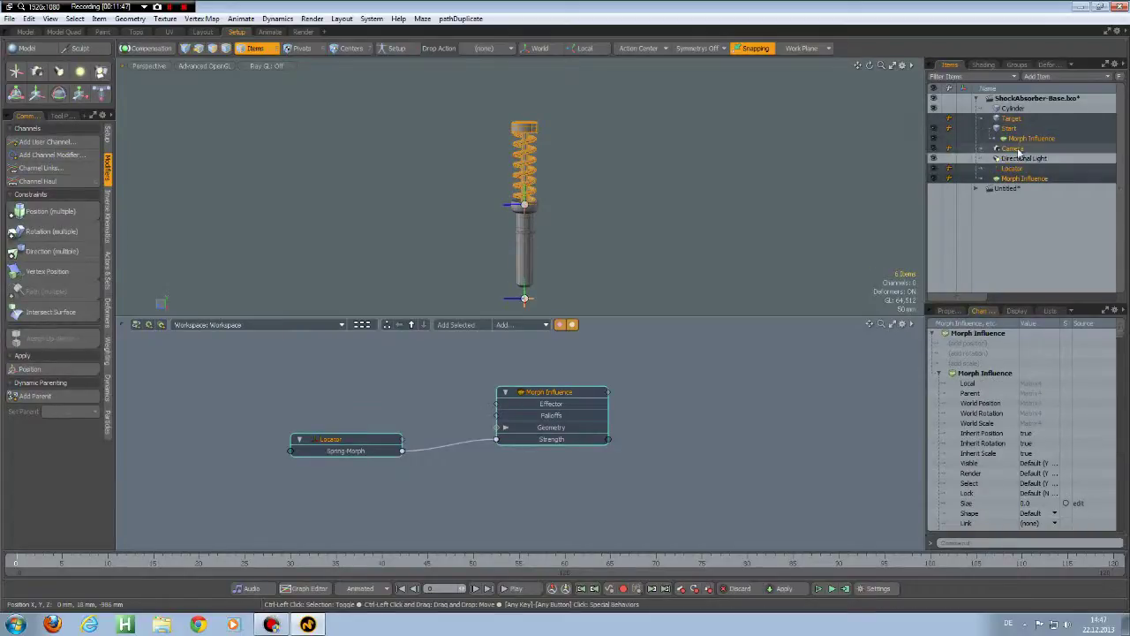
ctrl+click(1020, 151)
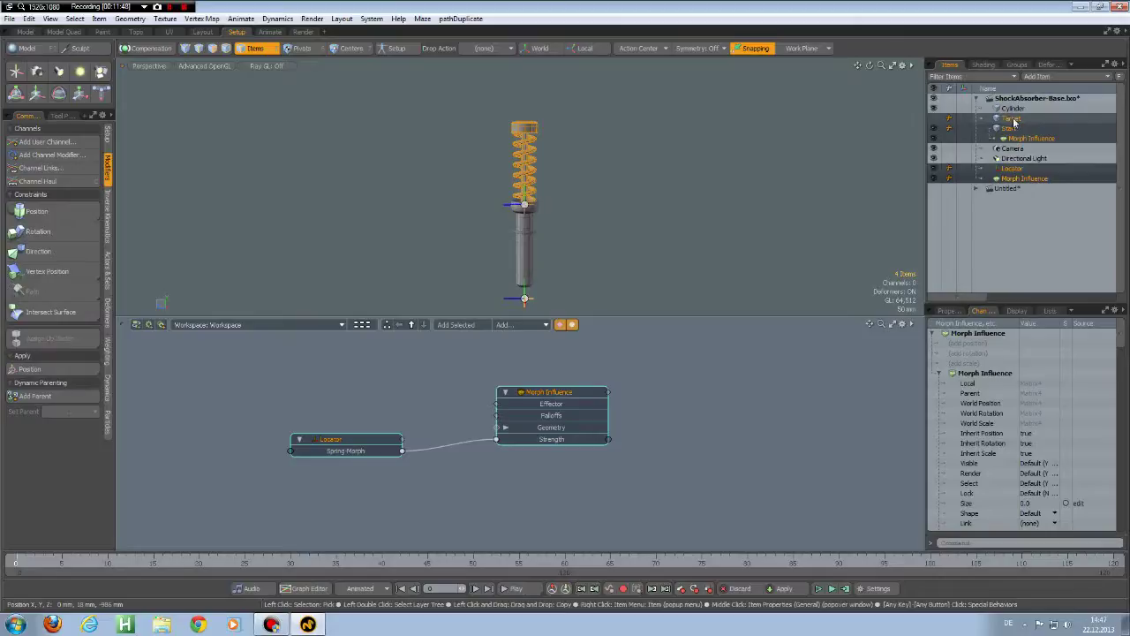
drag(1013, 123, 1018, 112)
click(600, 278)
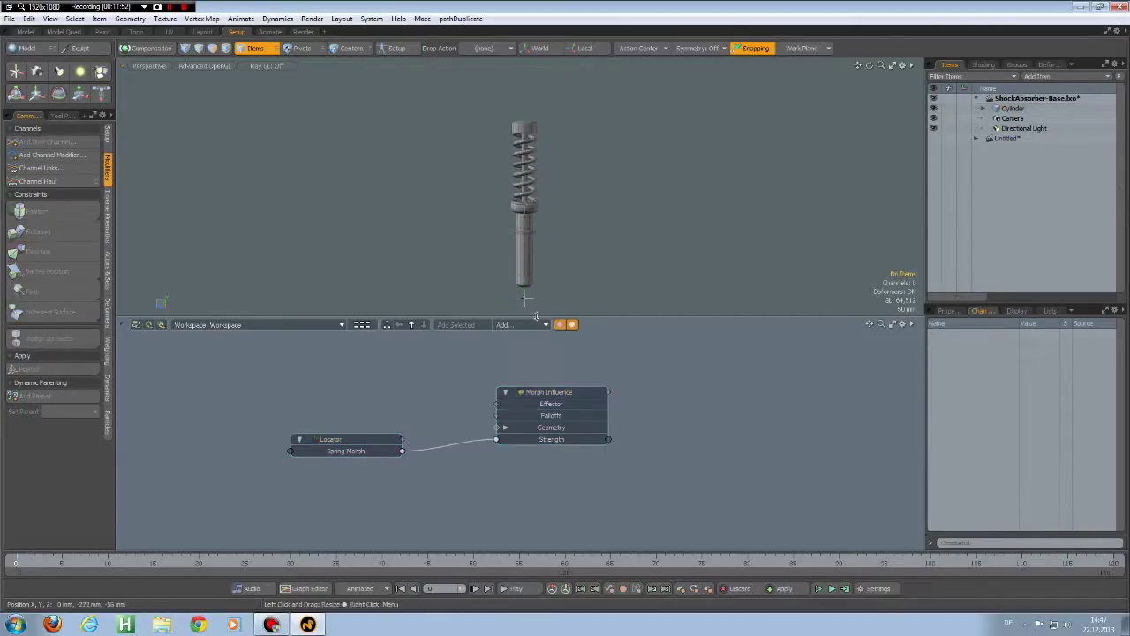
Rotate the Cylinder to -45° around X to test the parented hierarchy
click(523, 297)
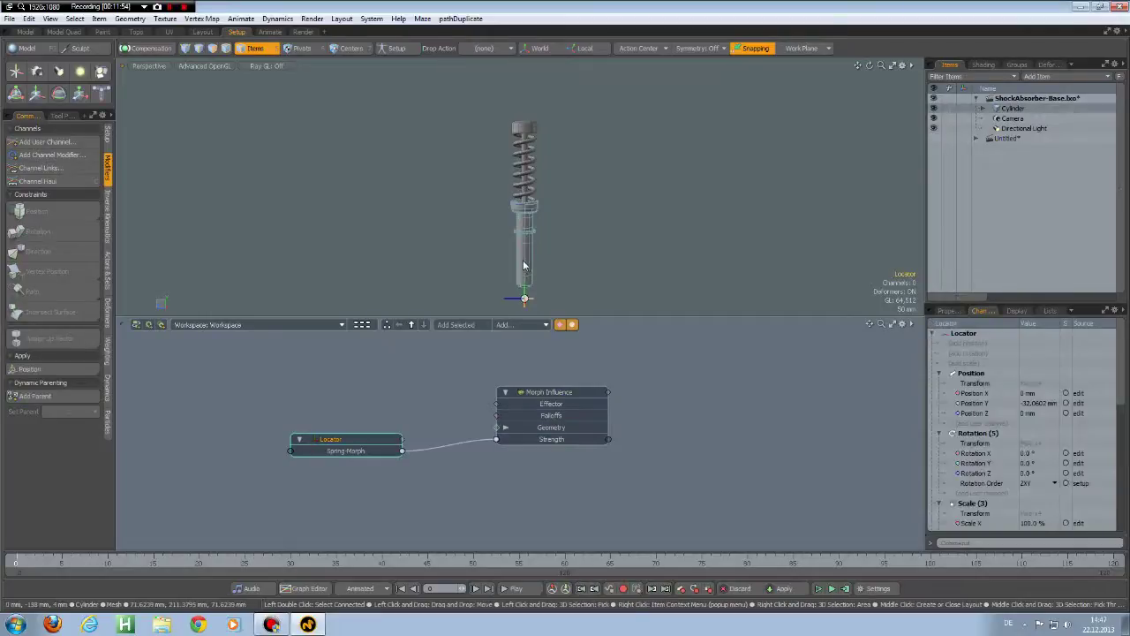
key(e)
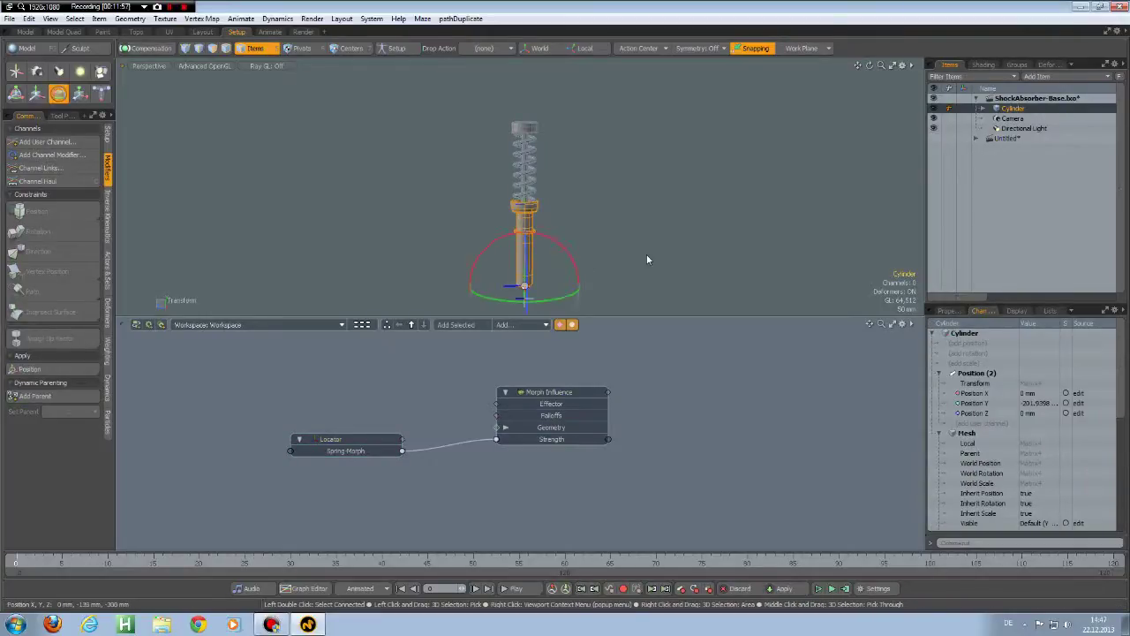
drag(565, 254, 582, 276)
click(345, 450)
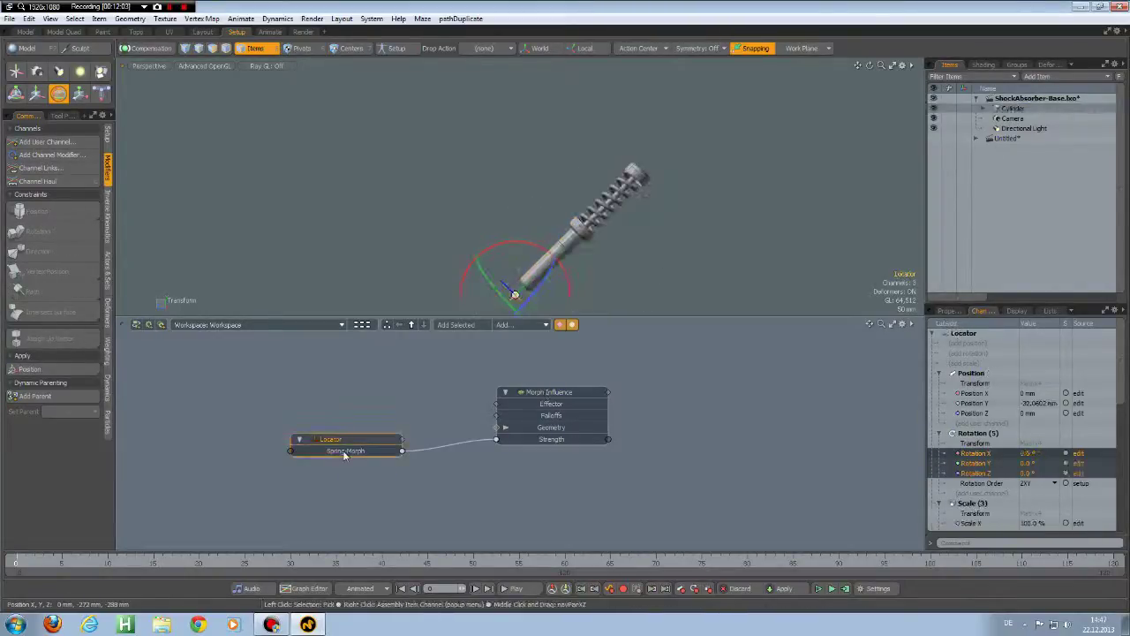
key(c)
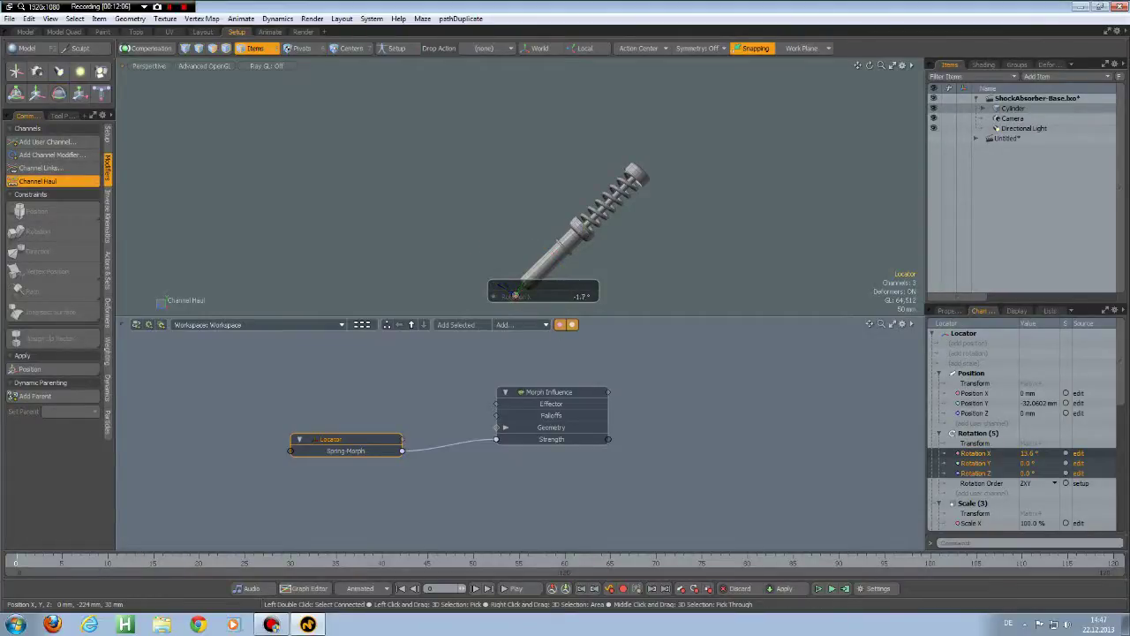
key(q)
click(549, 303)
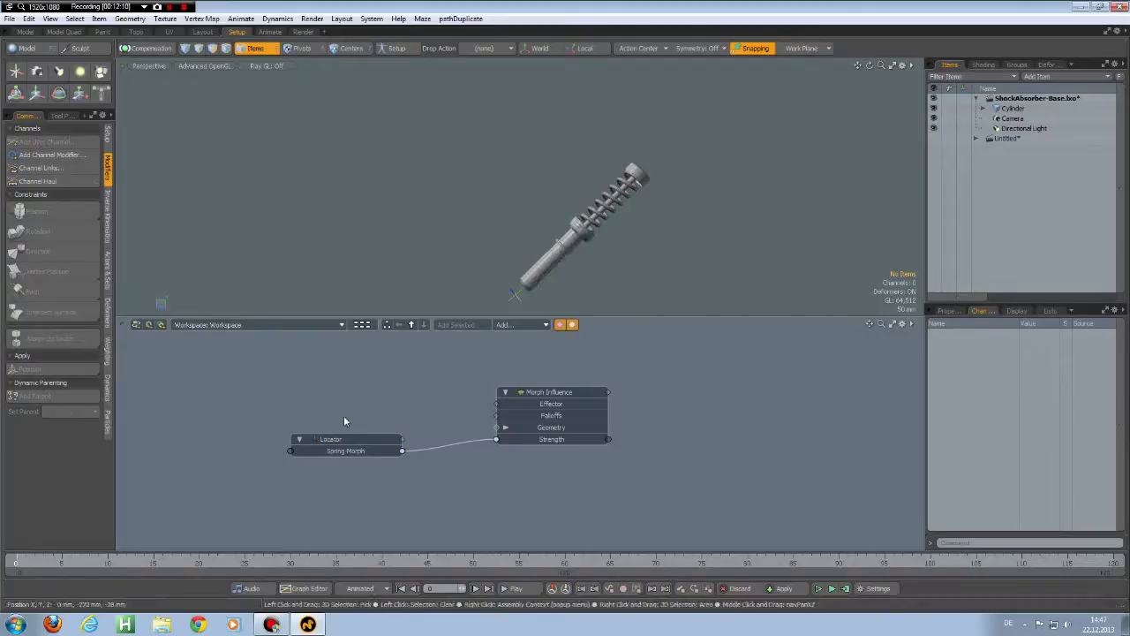
Test the spring compression on the tilted absorber by hauling the Locator's Spring-Morph channel to 70%
click(350, 452)
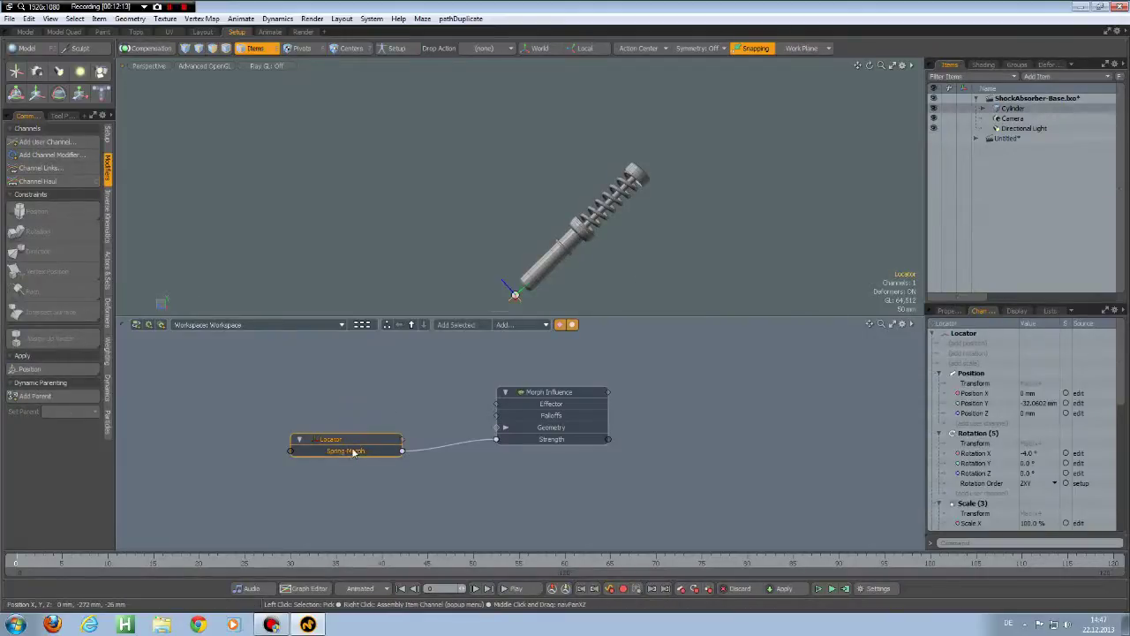
key(c)
drag(517, 297, 565, 226)
scroll(565, 227, up, 3)
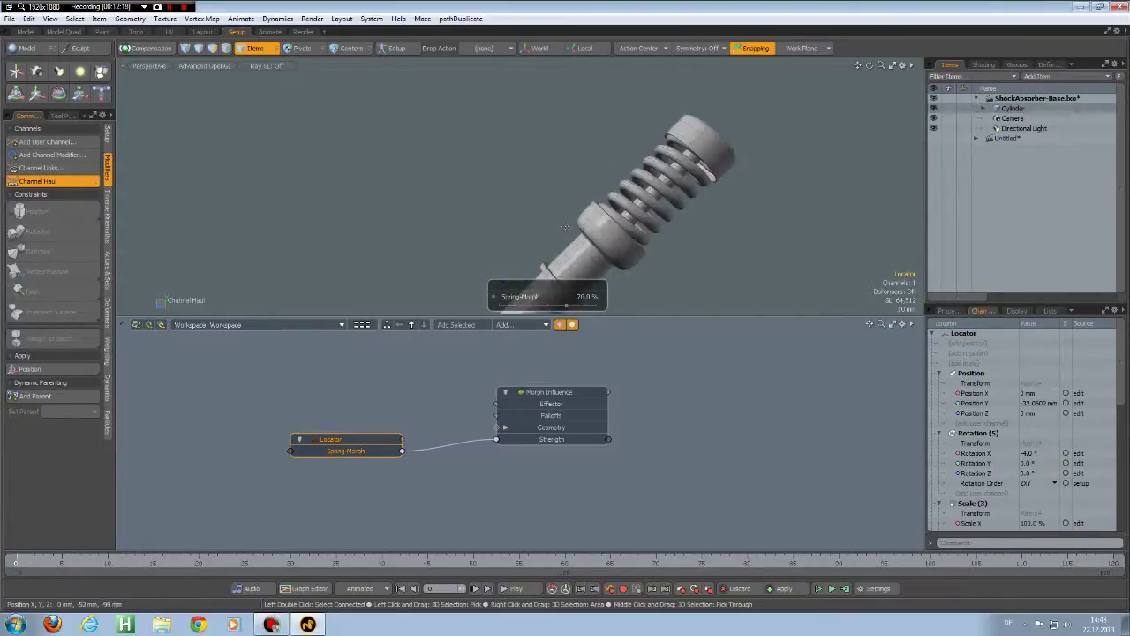
scroll(565, 229, down, 2)
key(space)
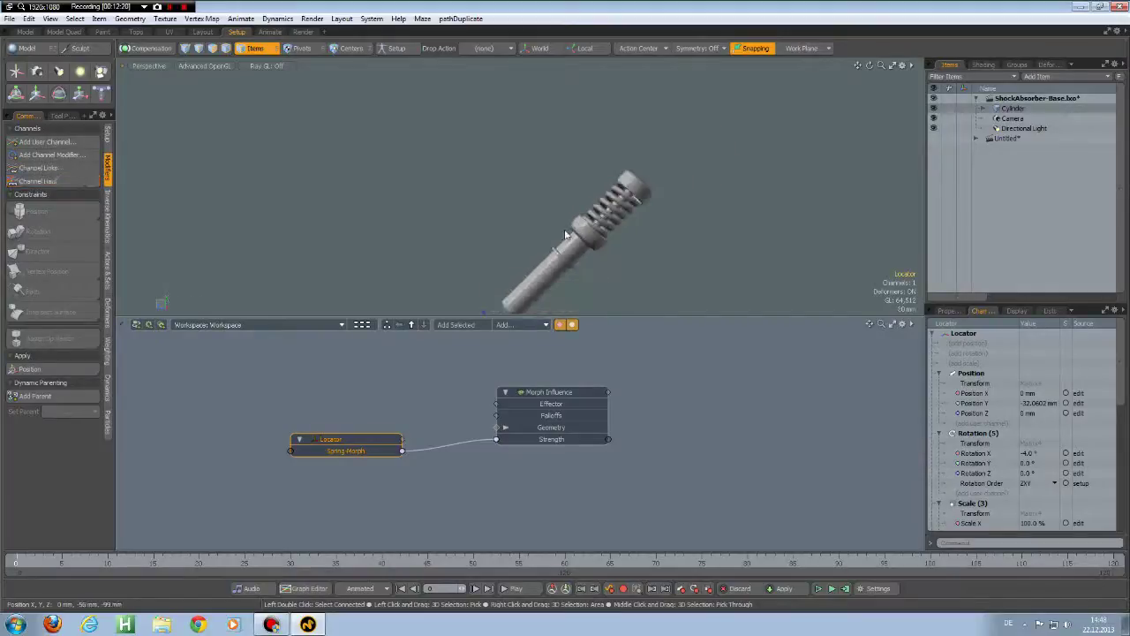
alt+shift+drag(565, 261, 582, 221)
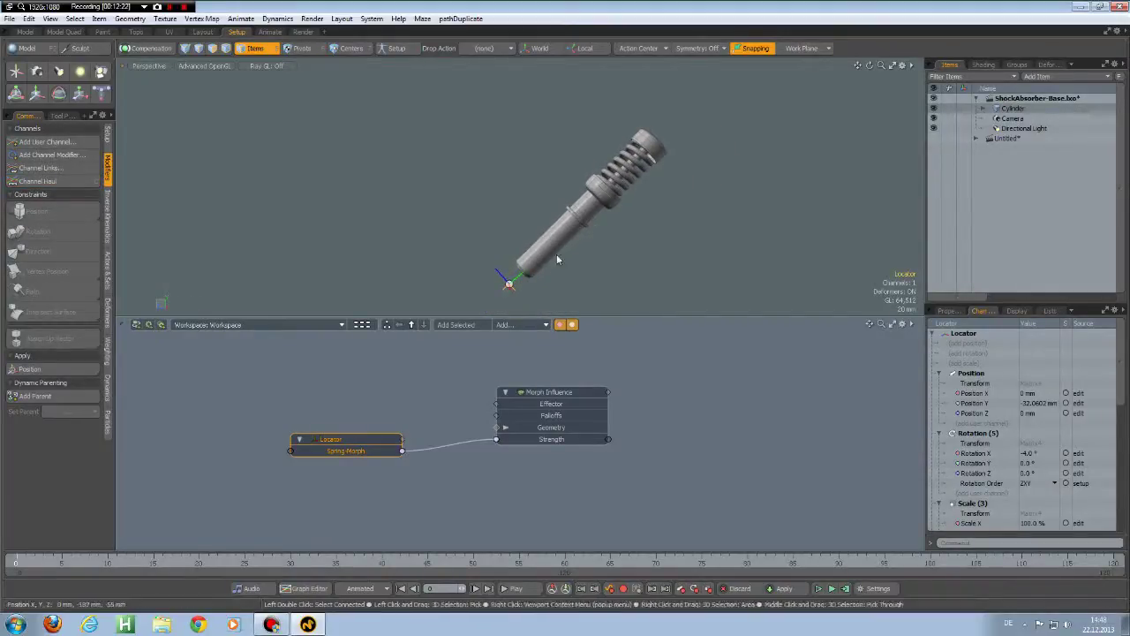
Rotate the Cylinder back upright to 0° around X
click(558, 241)
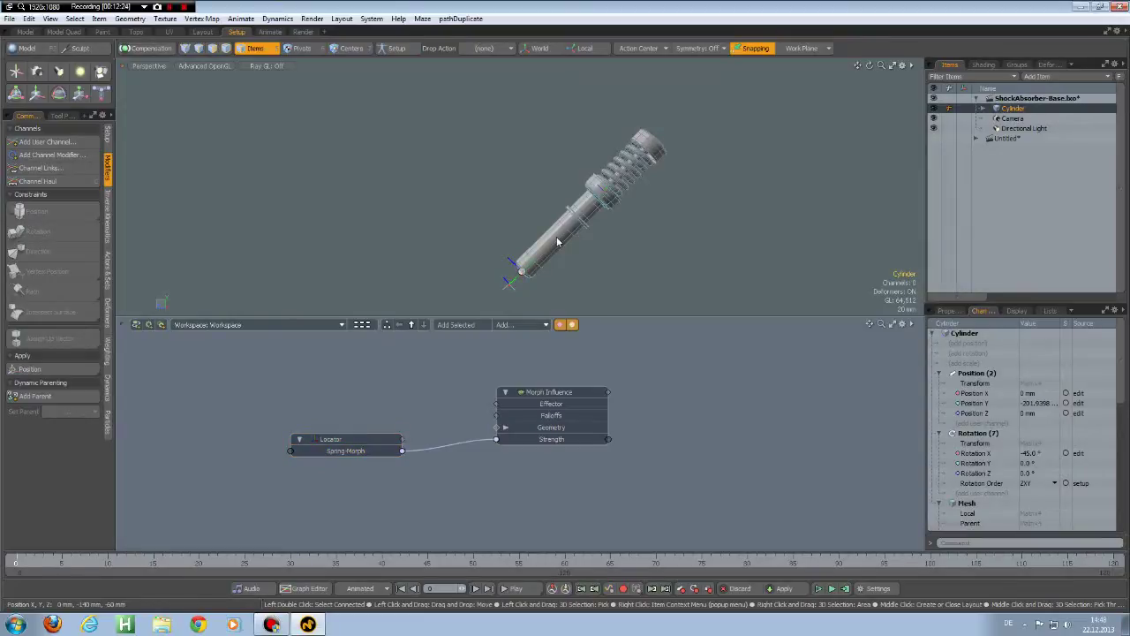
key(e)
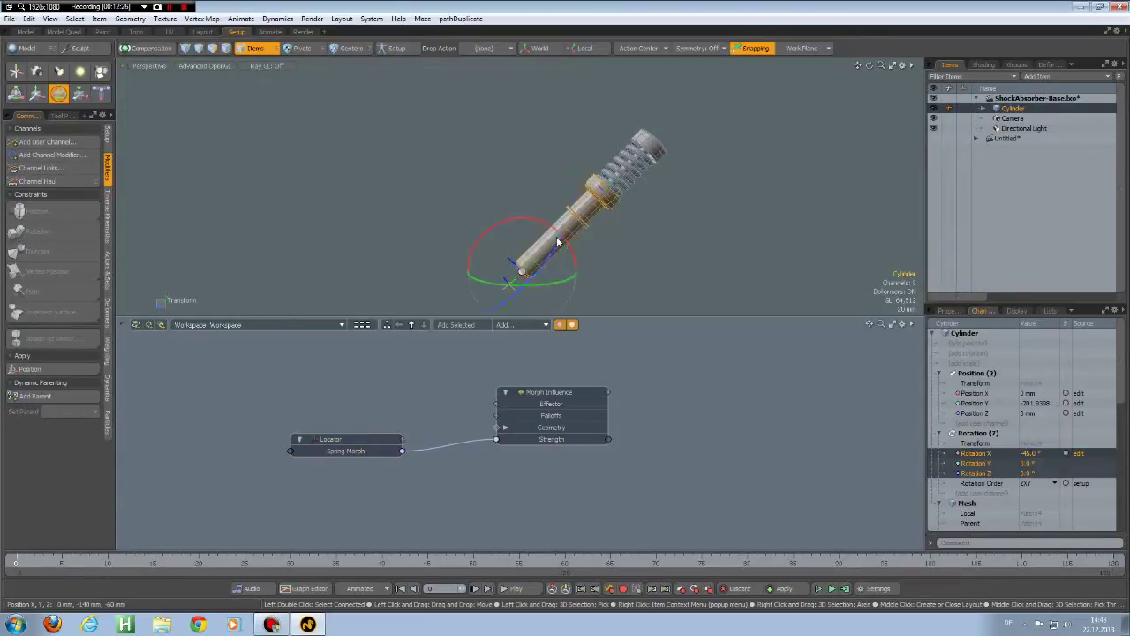
drag(573, 249, 540, 221)
key(space)
alt+drag(606, 274, 612, 277)
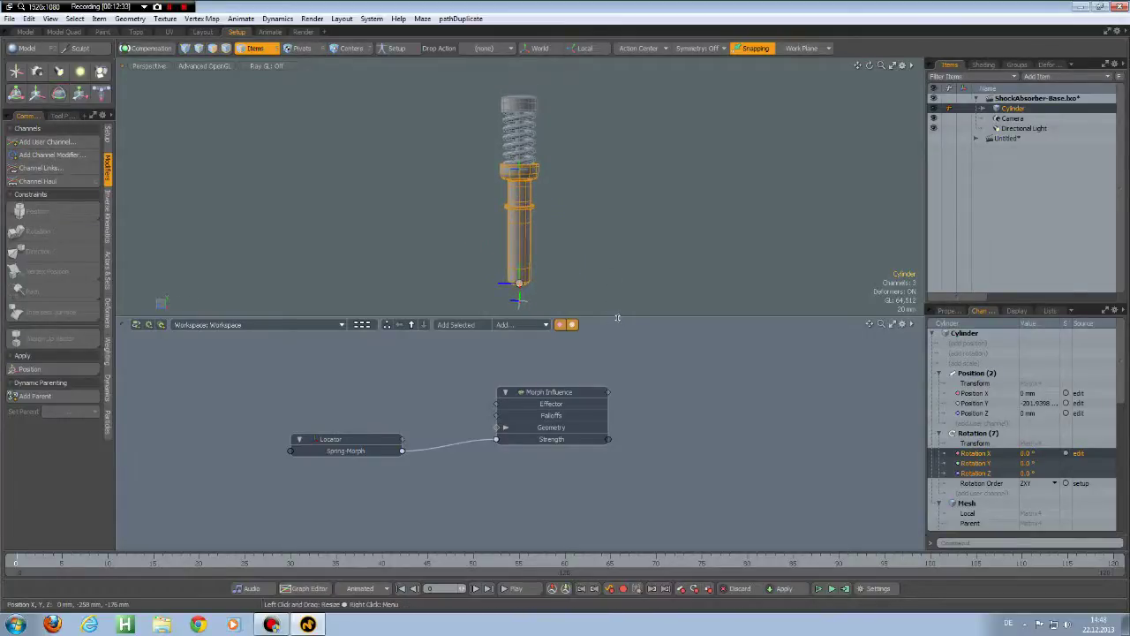
Enlarge the viewport and shift the Morph Influence node higher in the schematic
drag(619, 318, 618, 342)
drag(563, 405, 554, 368)
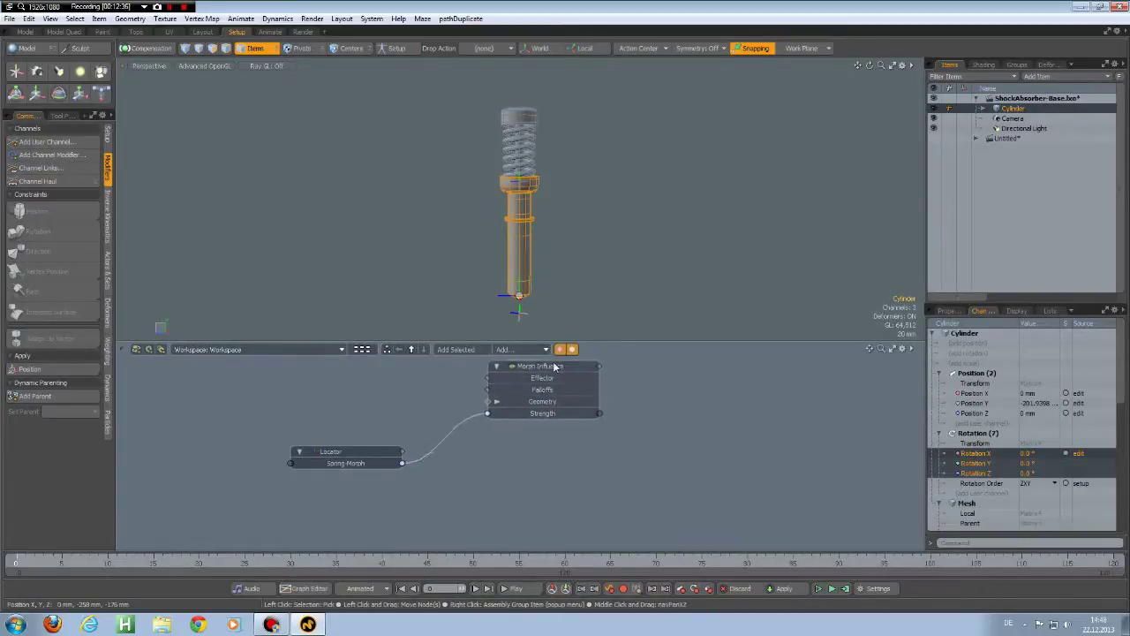
click(353, 454)
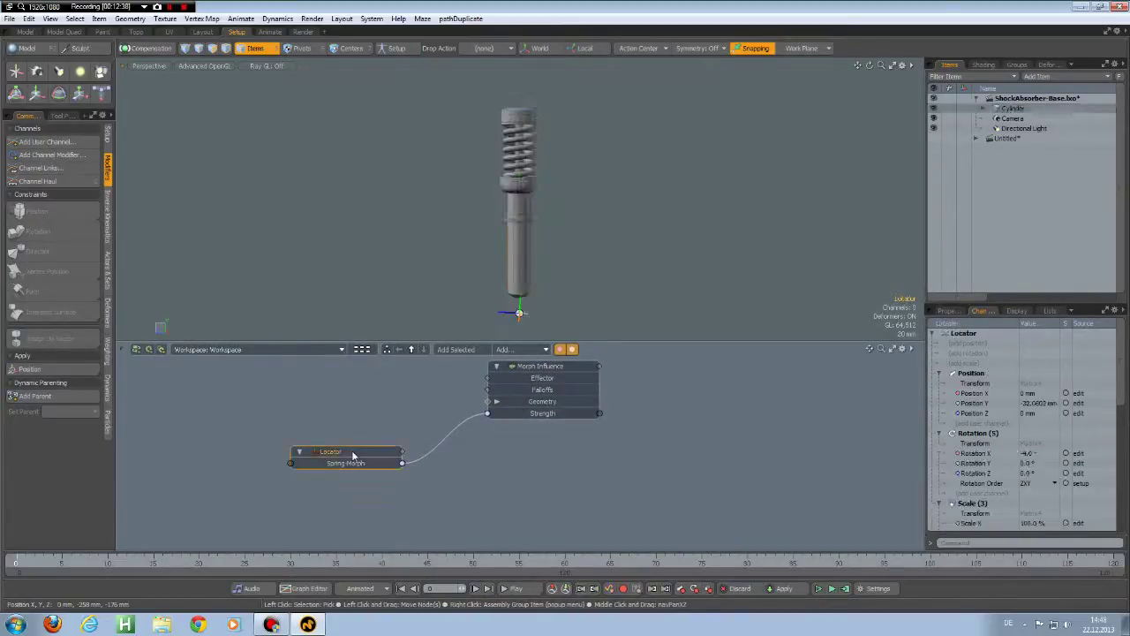
click(510, 317)
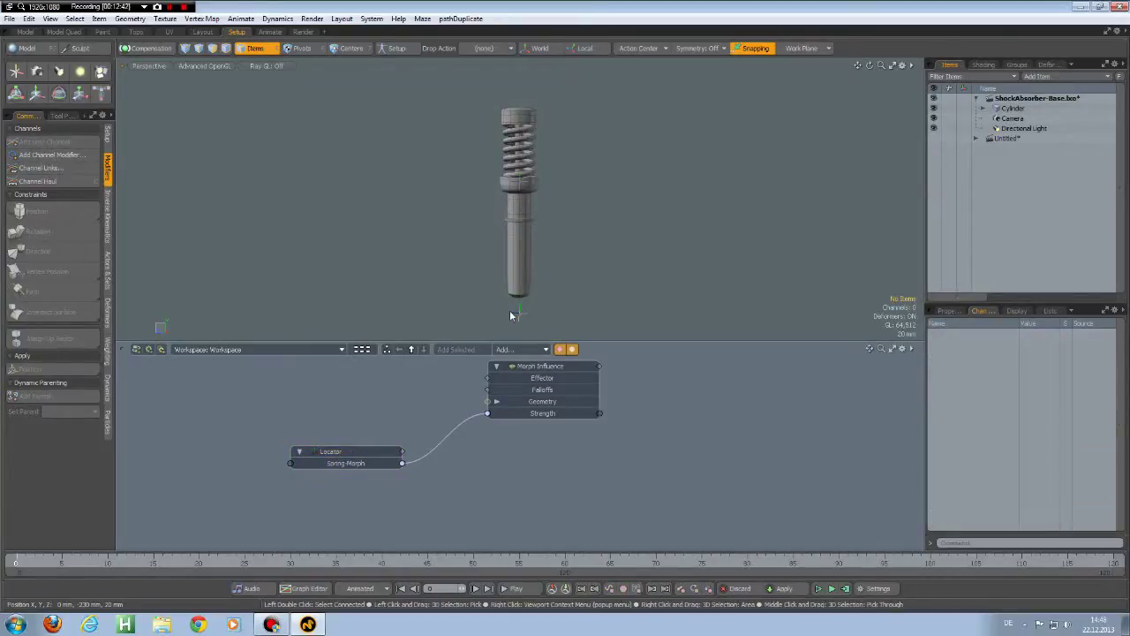
Assign the item.channelHaul command to the Locator in its Assembly settings
click(517, 314)
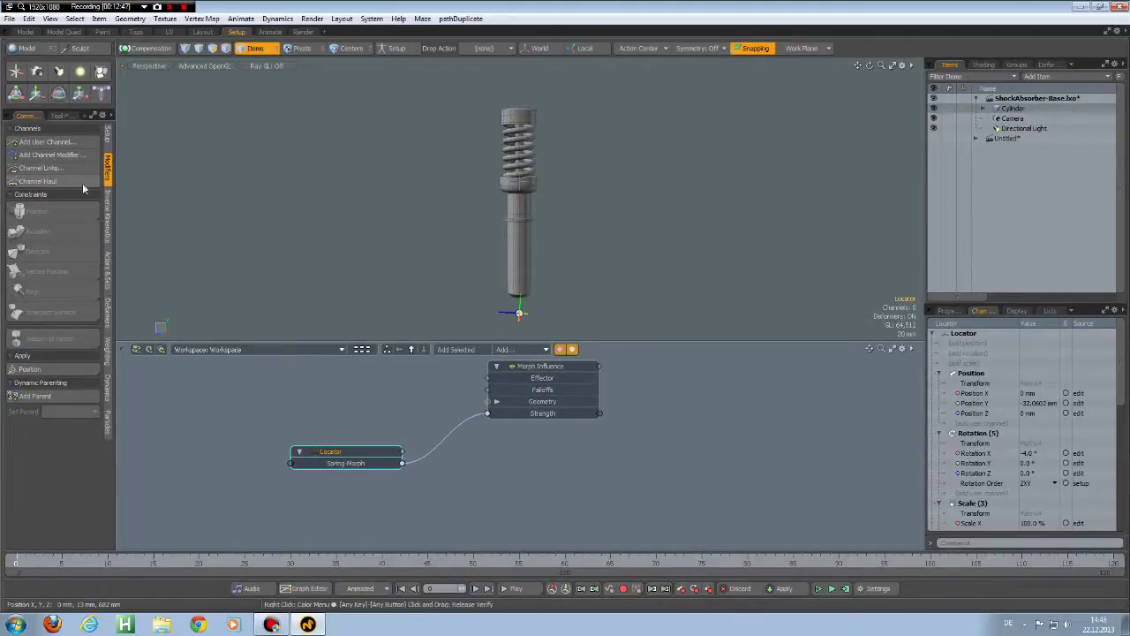
click(1072, 312)
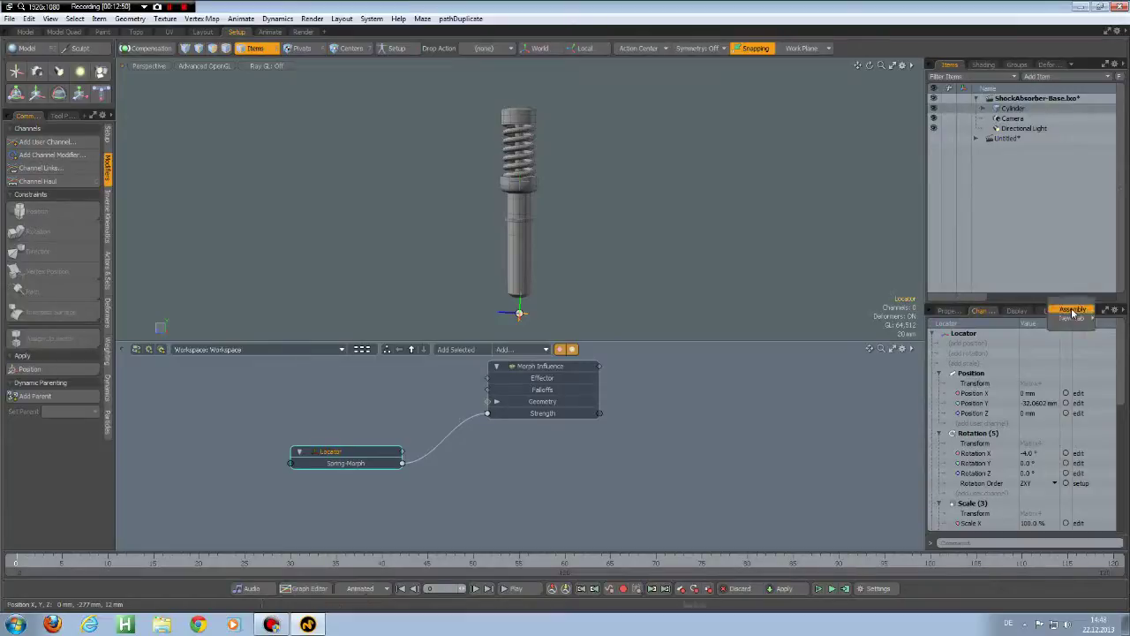
click(1072, 310)
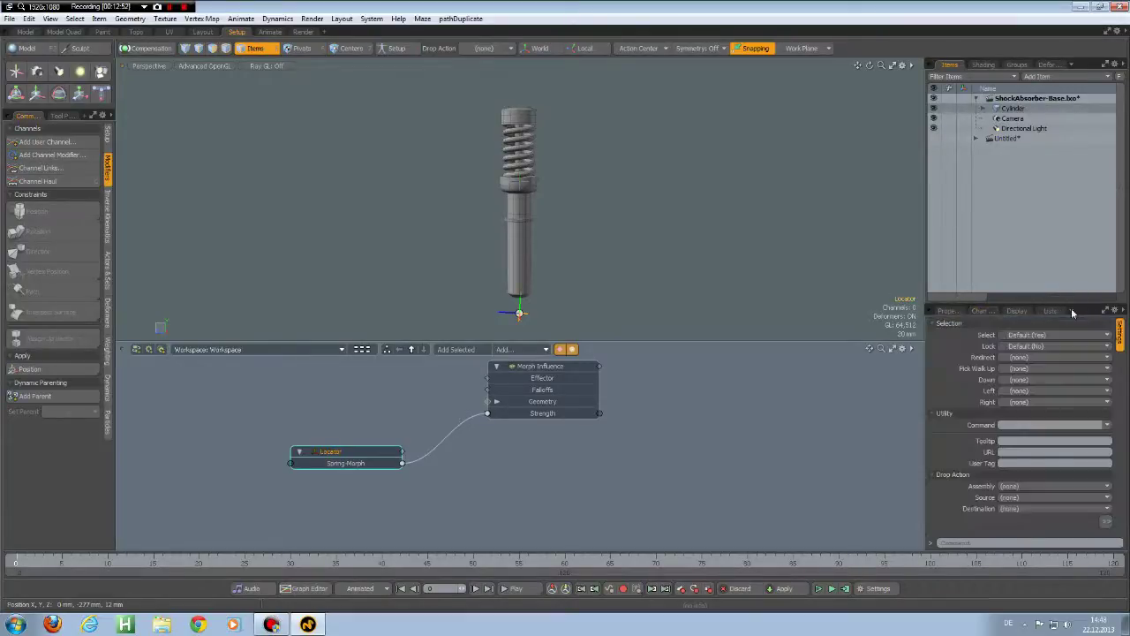
click(1109, 426)
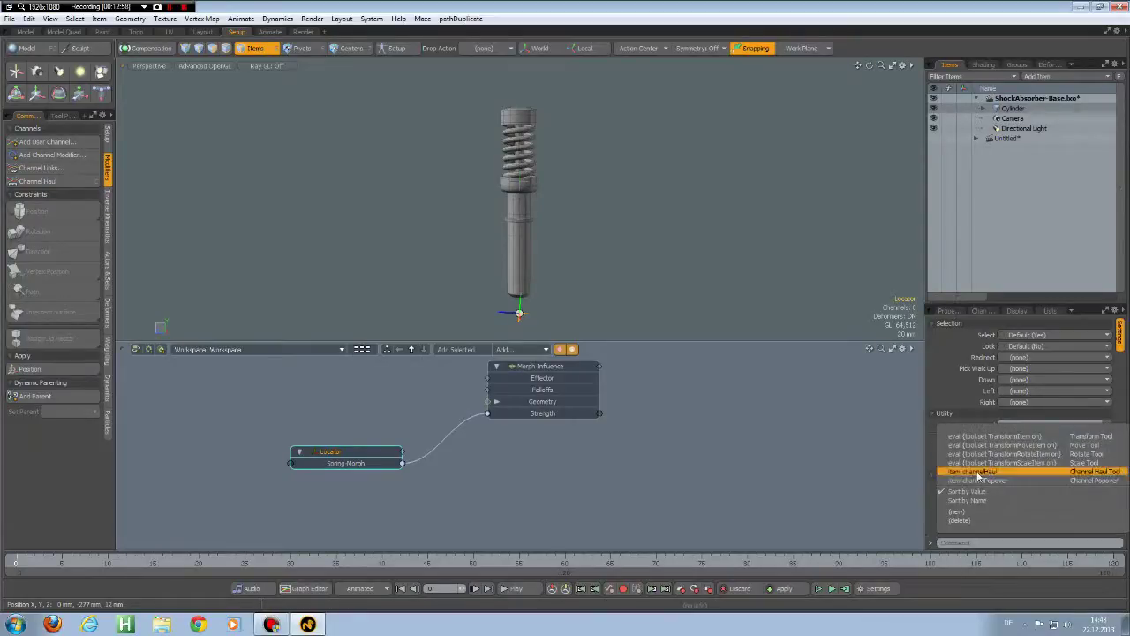
click(978, 472)
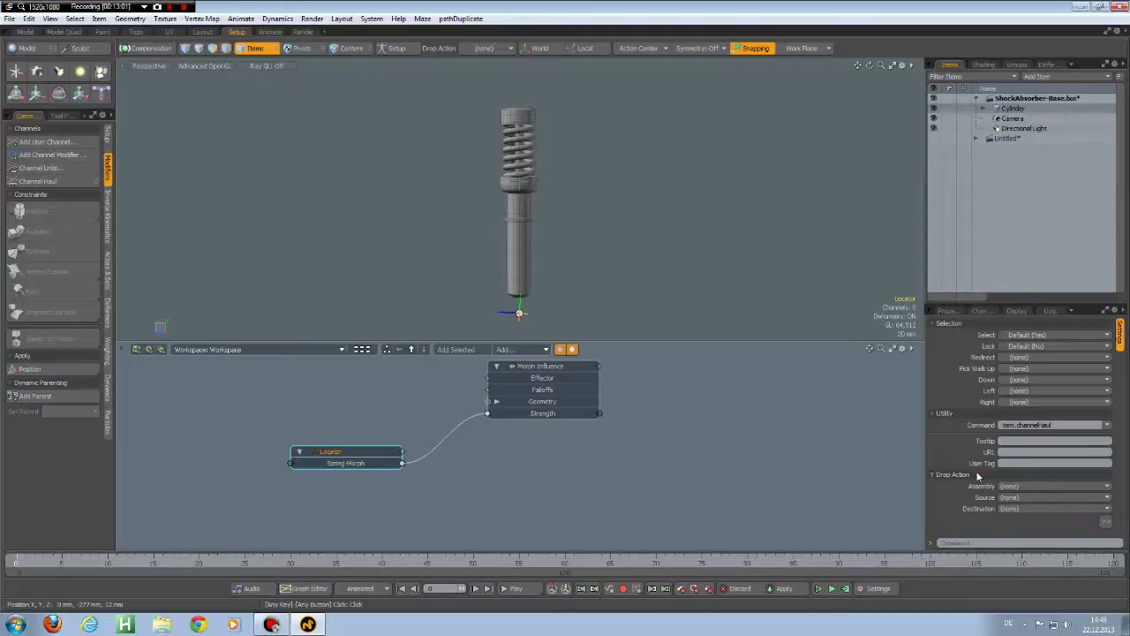
Trigger the Locator's assigned command in the viewport and haul Spring-Morph to 0%
click(554, 307)
click(519, 315)
drag(570, 286, 686, 311)
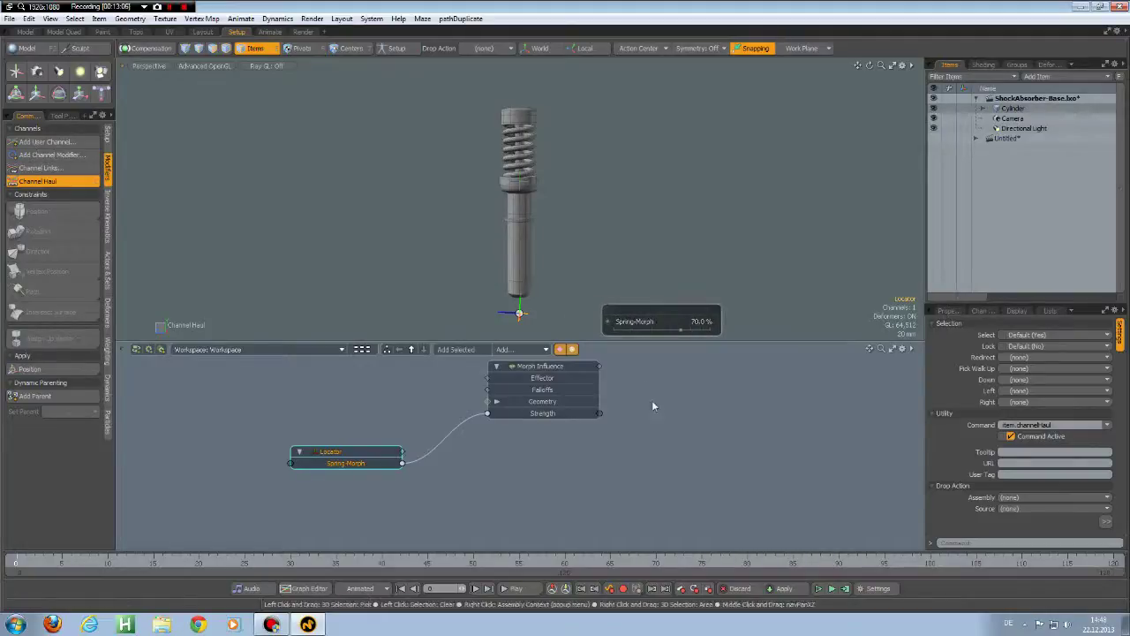
drag(681, 333, 612, 333)
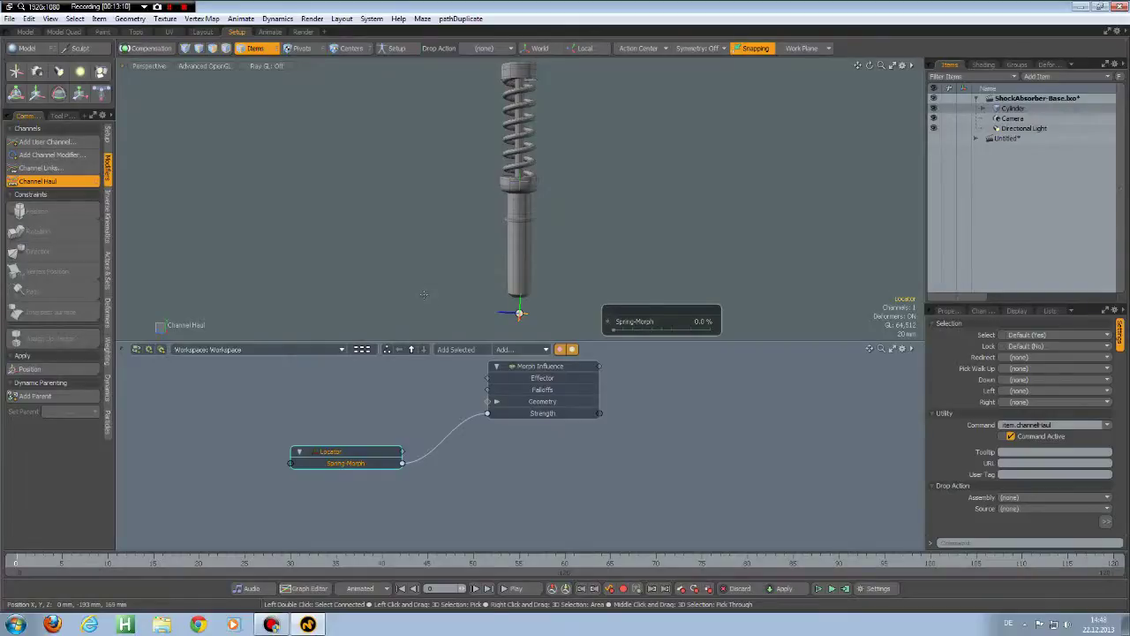
key(space)
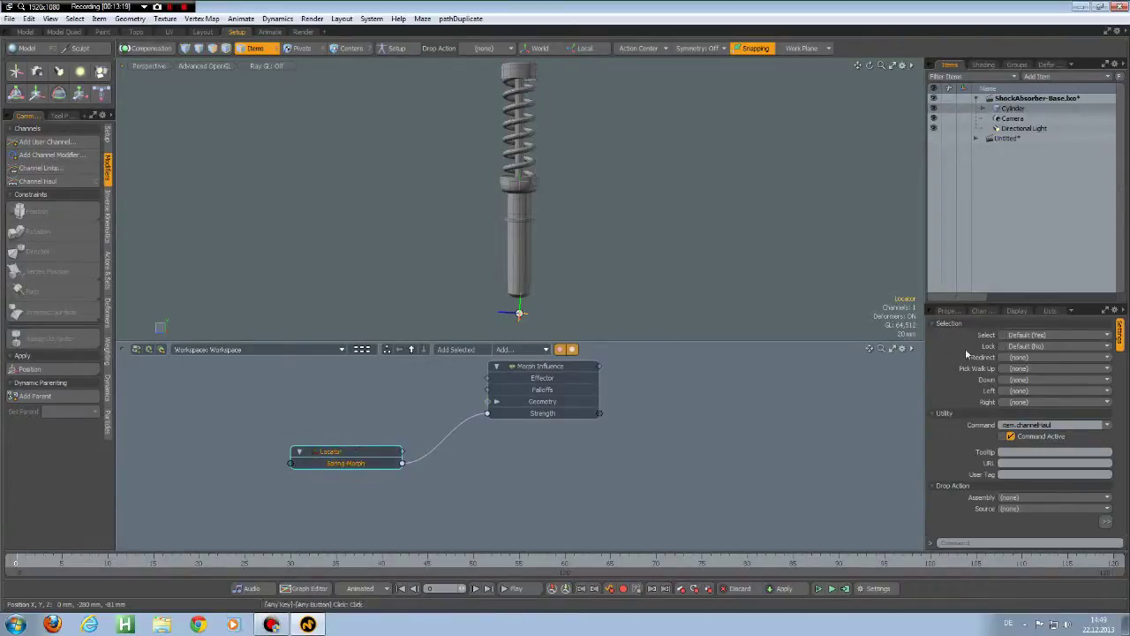
Add the Cylinder's Rotation X, Y and Z channels to the schematic and place their node below the Morph Influence node
click(983, 108)
click(1012, 108)
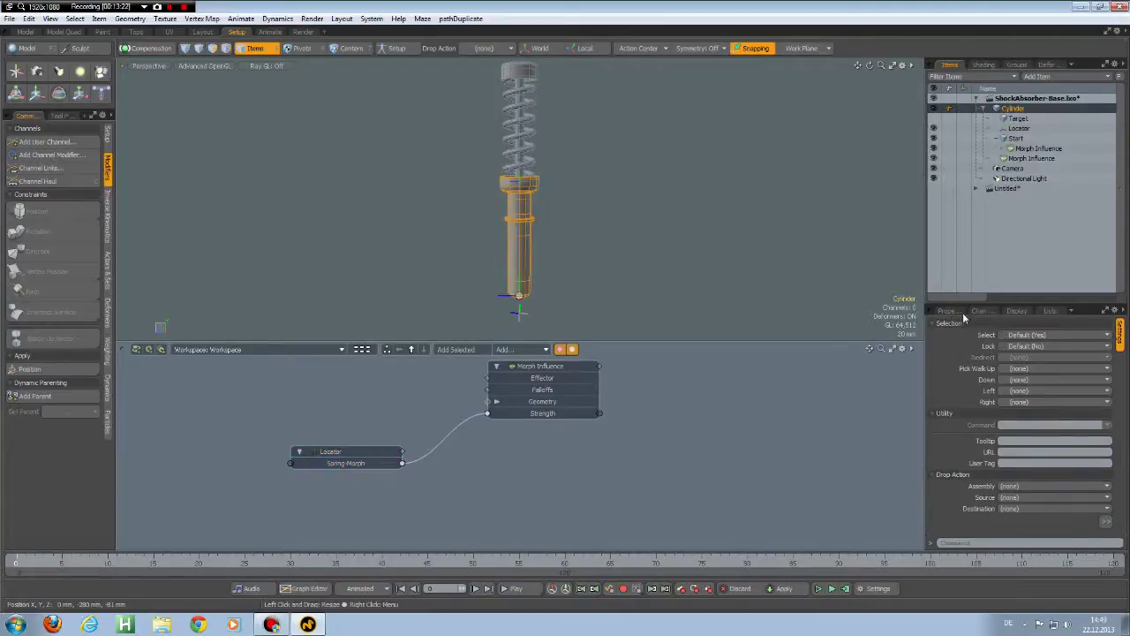
click(949, 310)
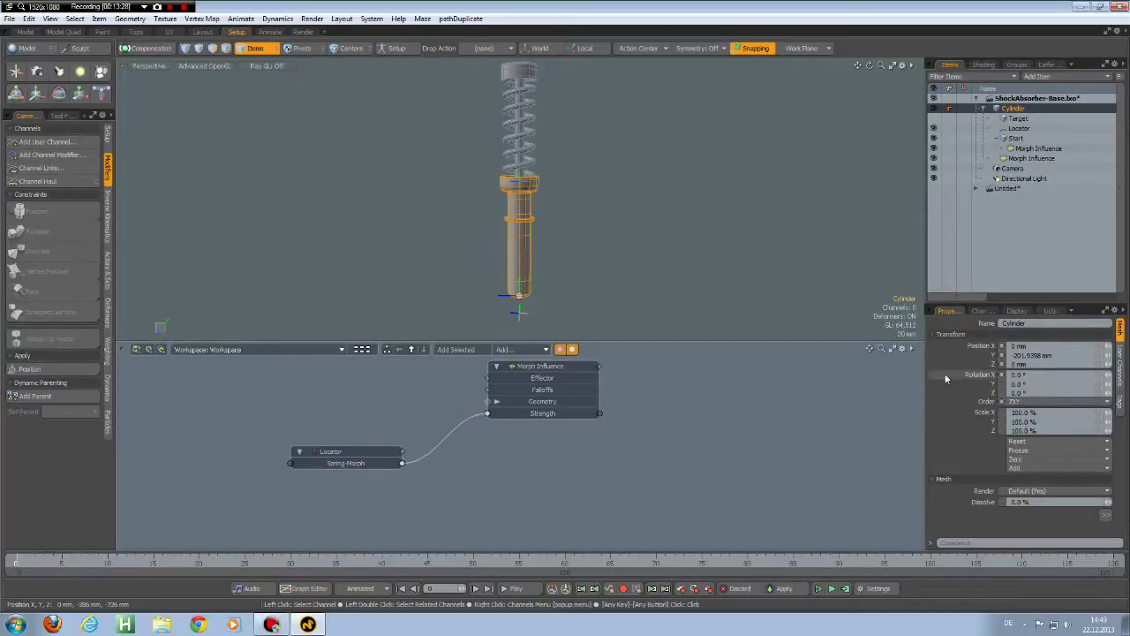
click(941, 373)
shift+click(946, 382)
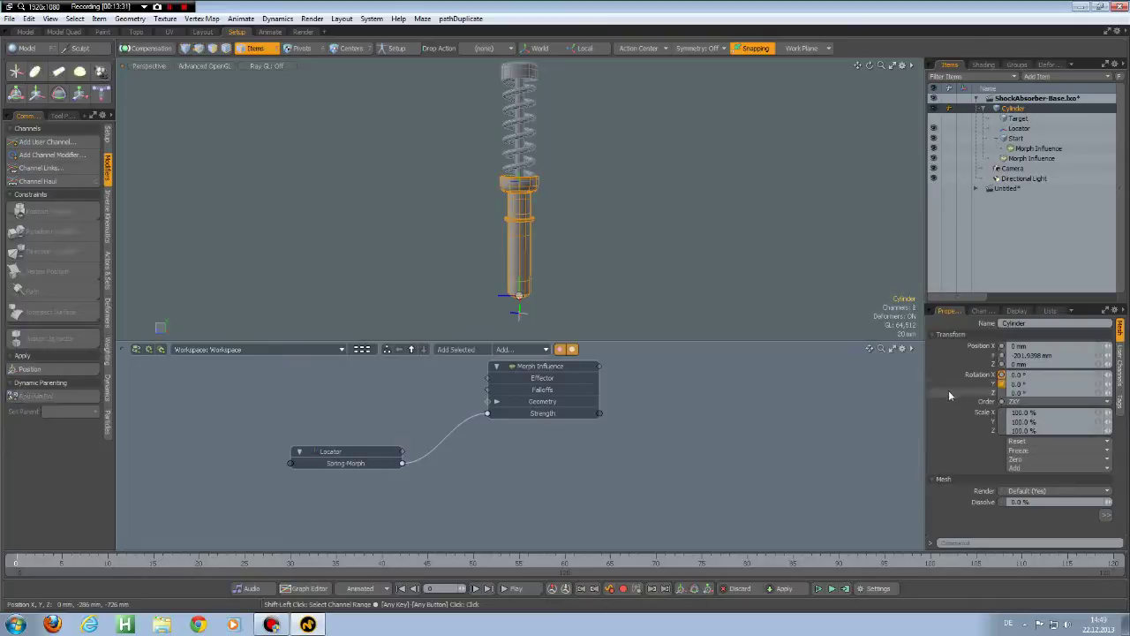
shift+click(950, 393)
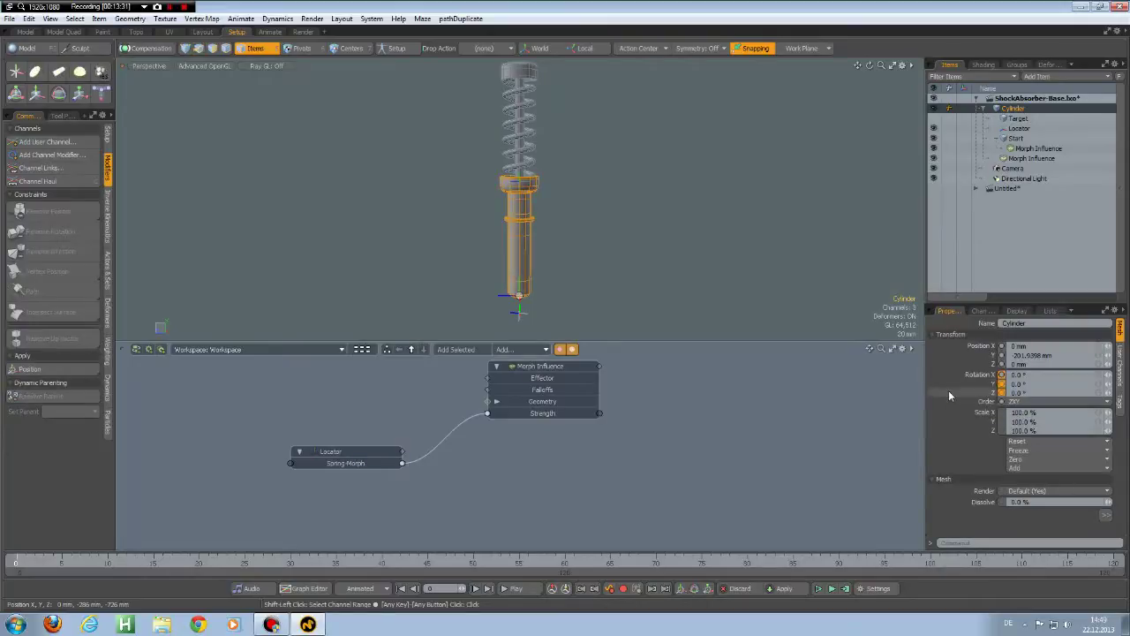
click(984, 312)
drag(953, 462, 577, 458)
drag(570, 502, 532, 429)
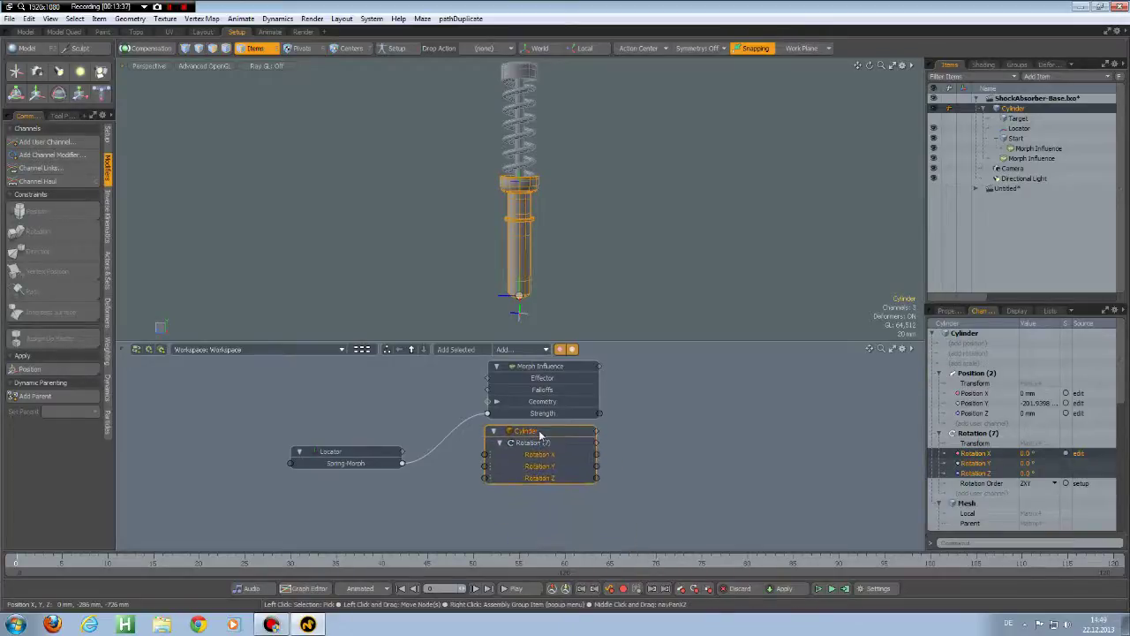
Add an Angle user channel X to the Locator with a minimum of -90 and a maximum of 90
click(347, 453)
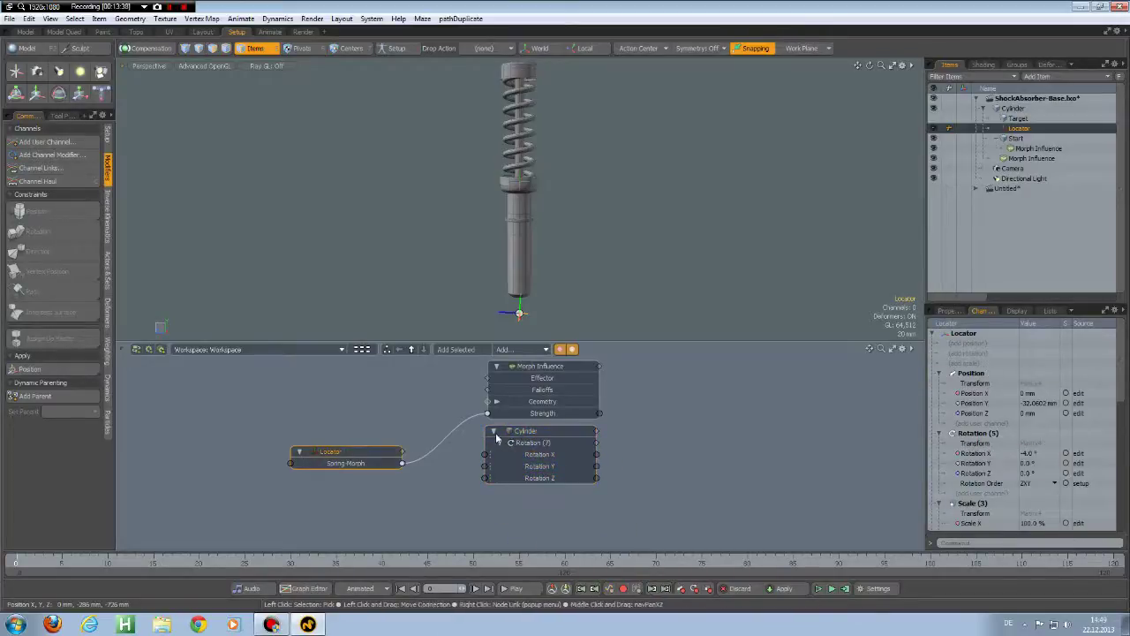
scroll(1001, 496, down, 5)
scroll(989, 511, down, 1)
click(975, 524)
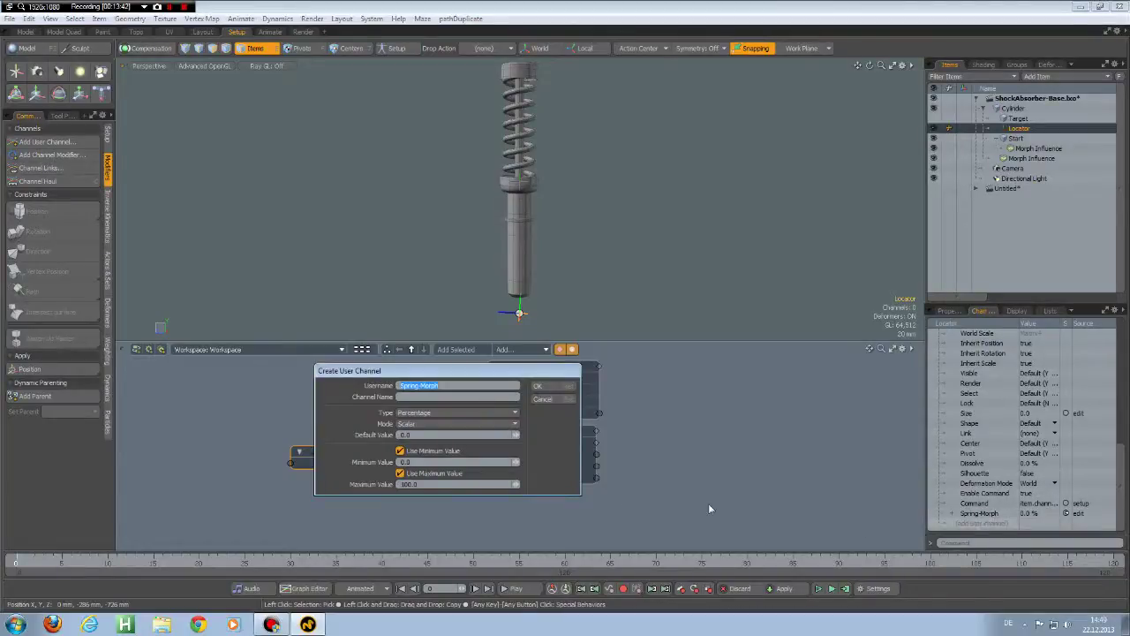
text(X)
click(431, 412)
click(434, 431)
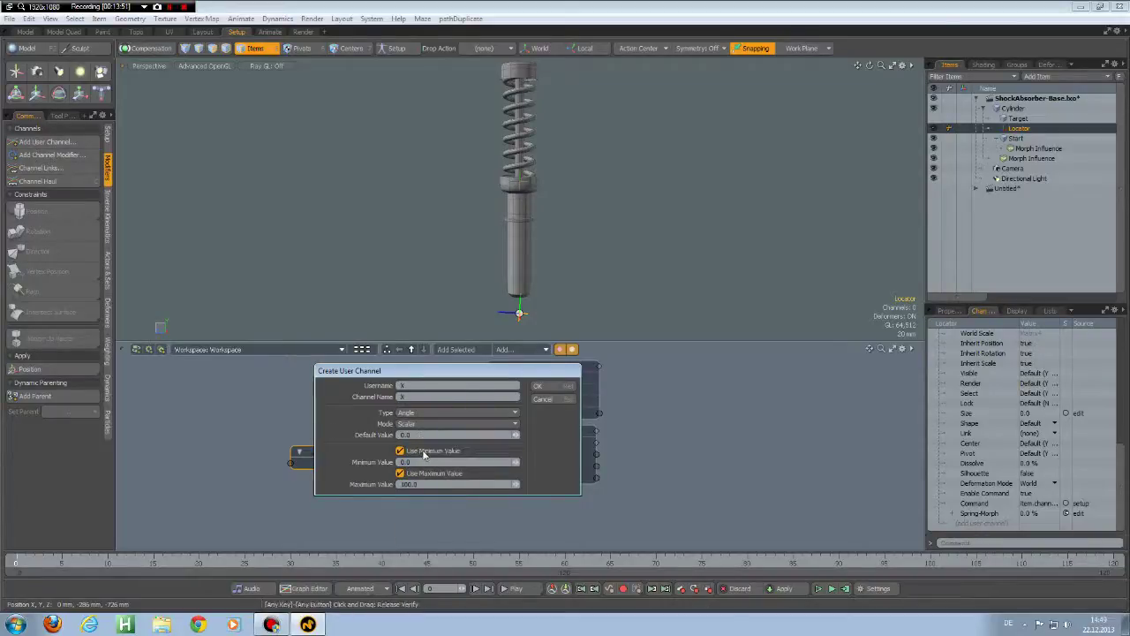
click(425, 463)
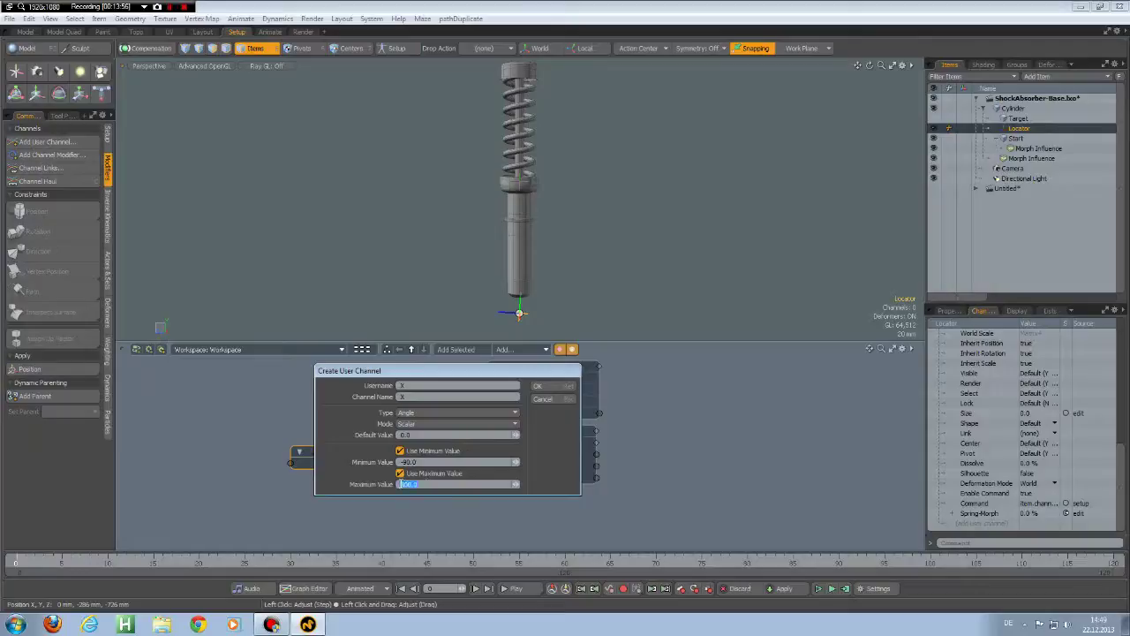
text(90)
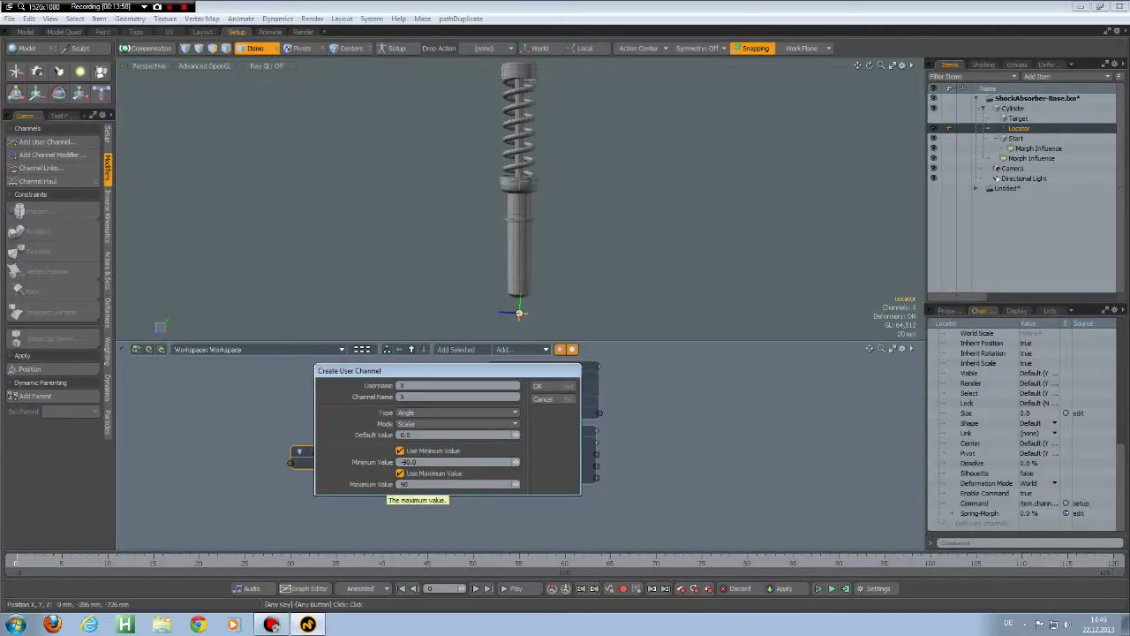
key(Return)
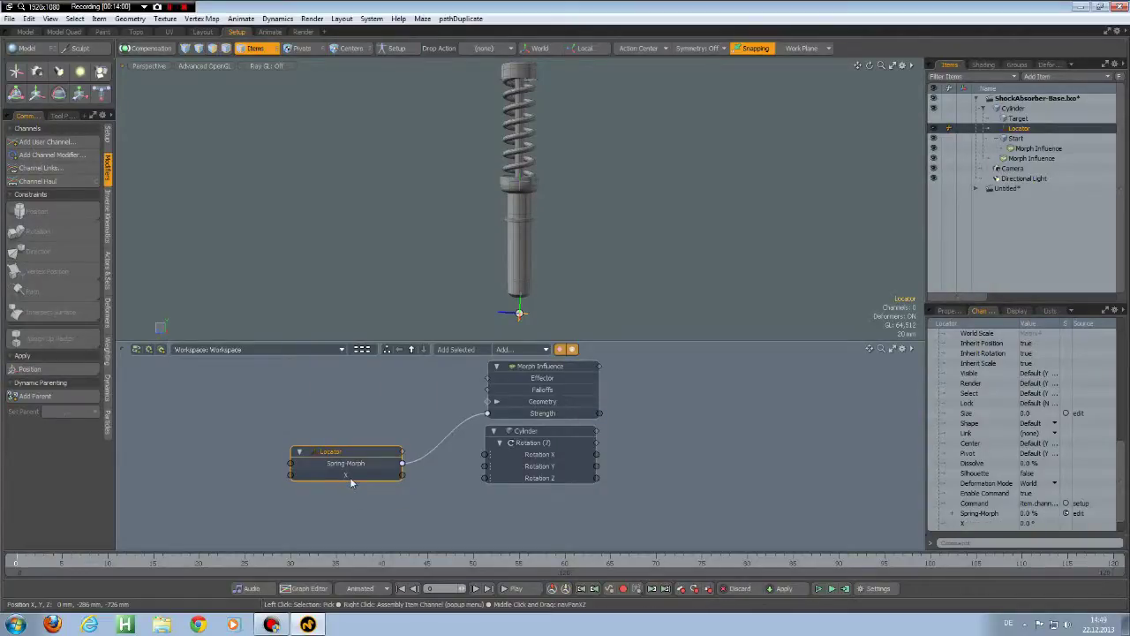
Add two more Angle user channels, Y and Z, to the Locator with the same -90 to 90 limits
click(36, 143)
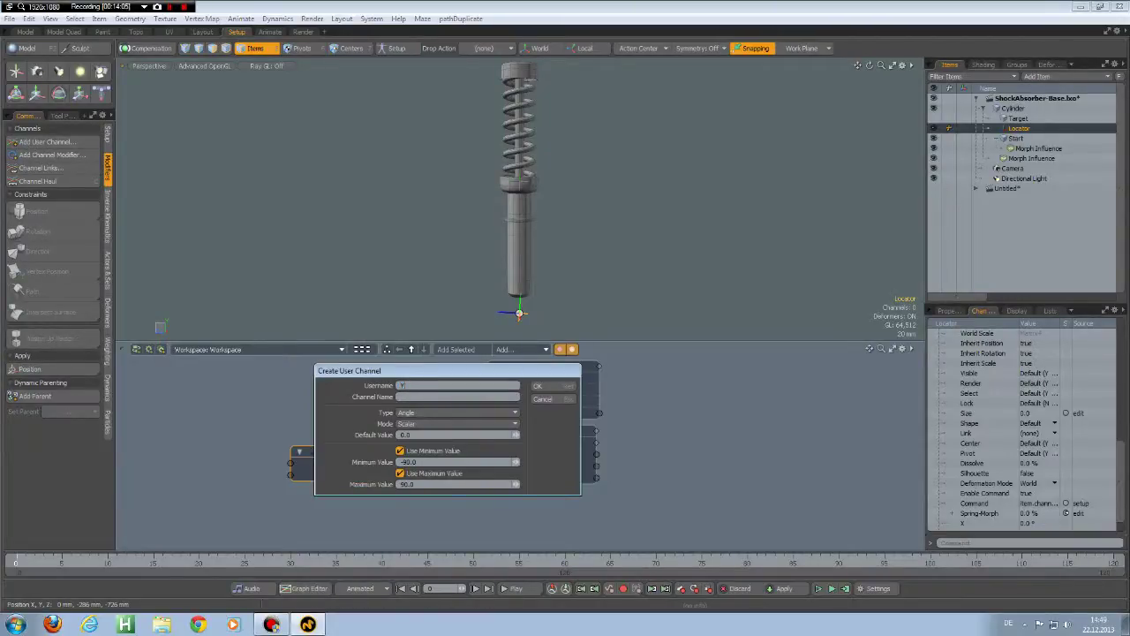
key(Return)
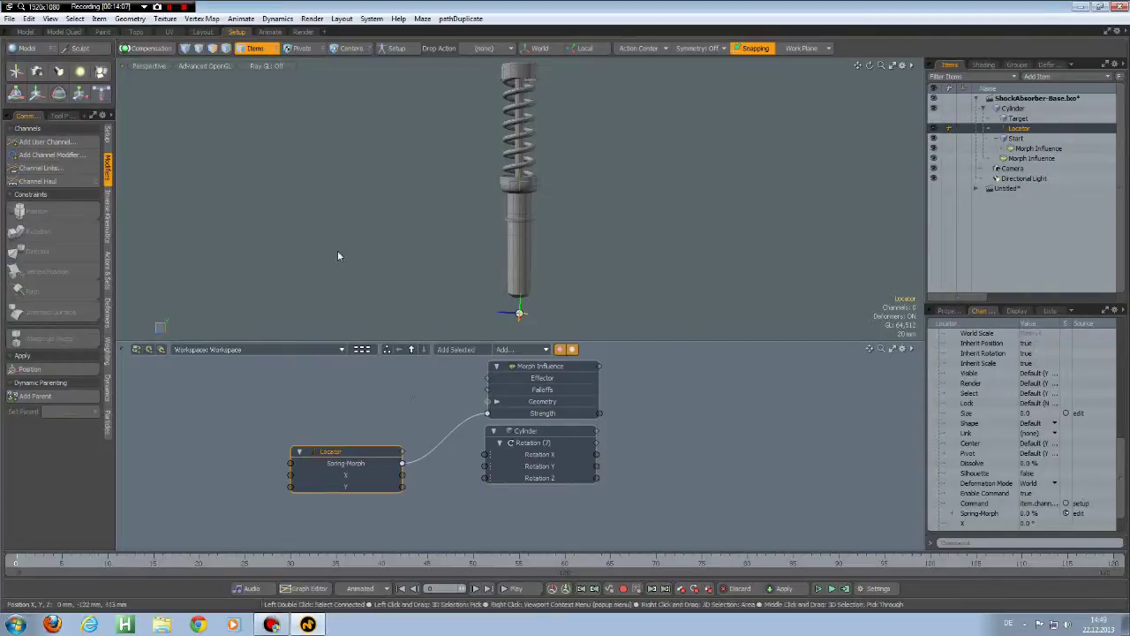
click(35, 143)
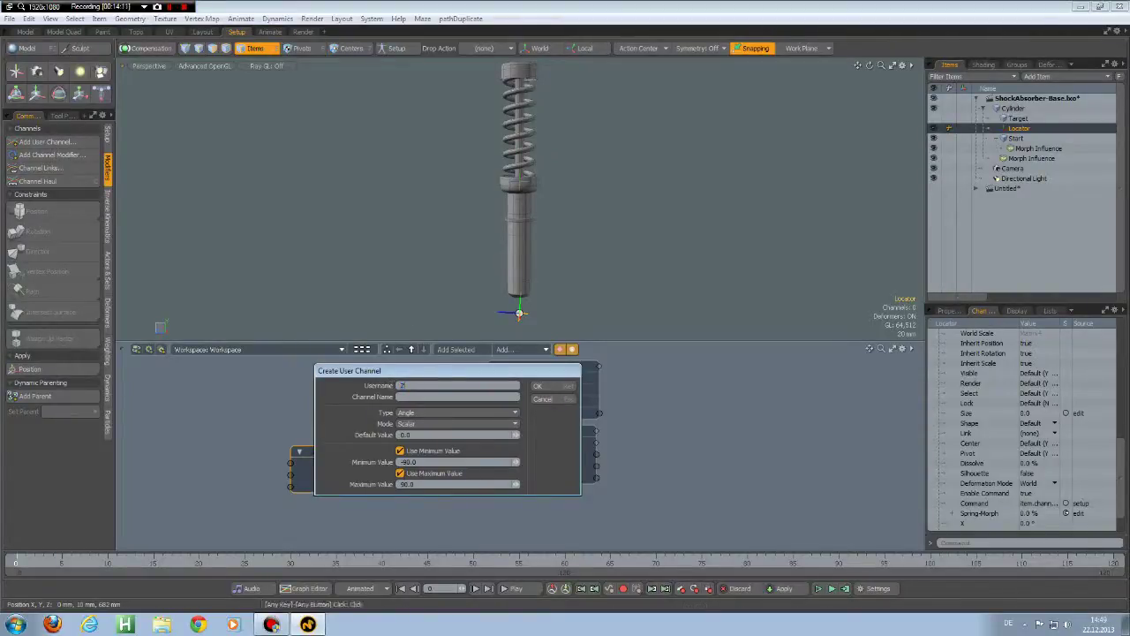
text(Z)
key(Return)
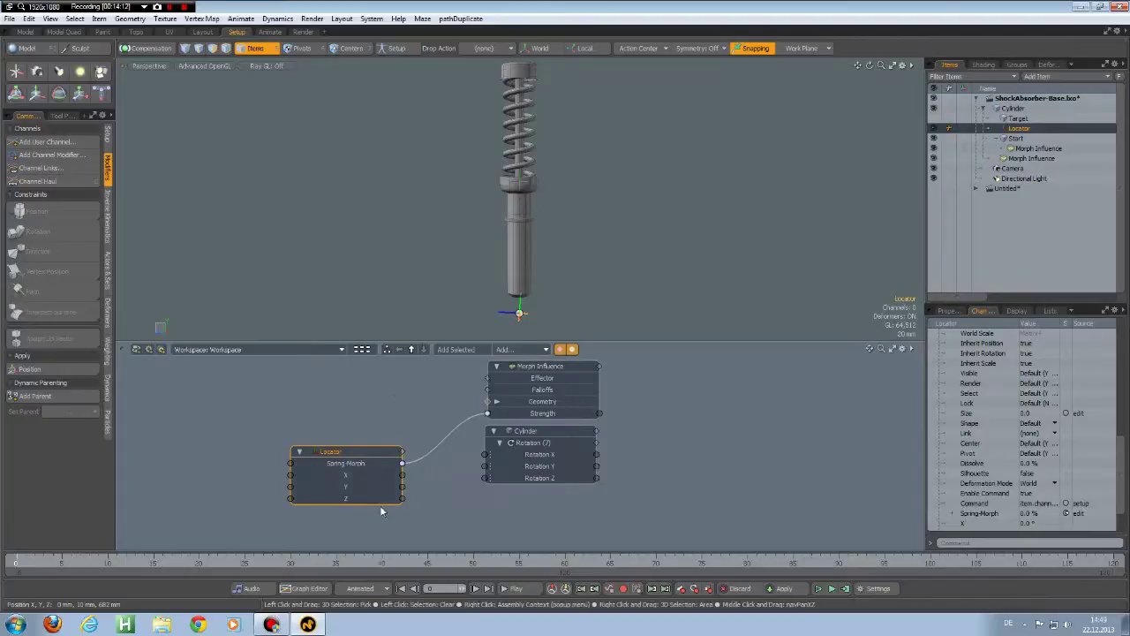
Link the Locator's X, Y and Z channels to the Cylinder's Rotation X, Y and Z, and shift the Locator node higher
drag(402, 474, 485, 454)
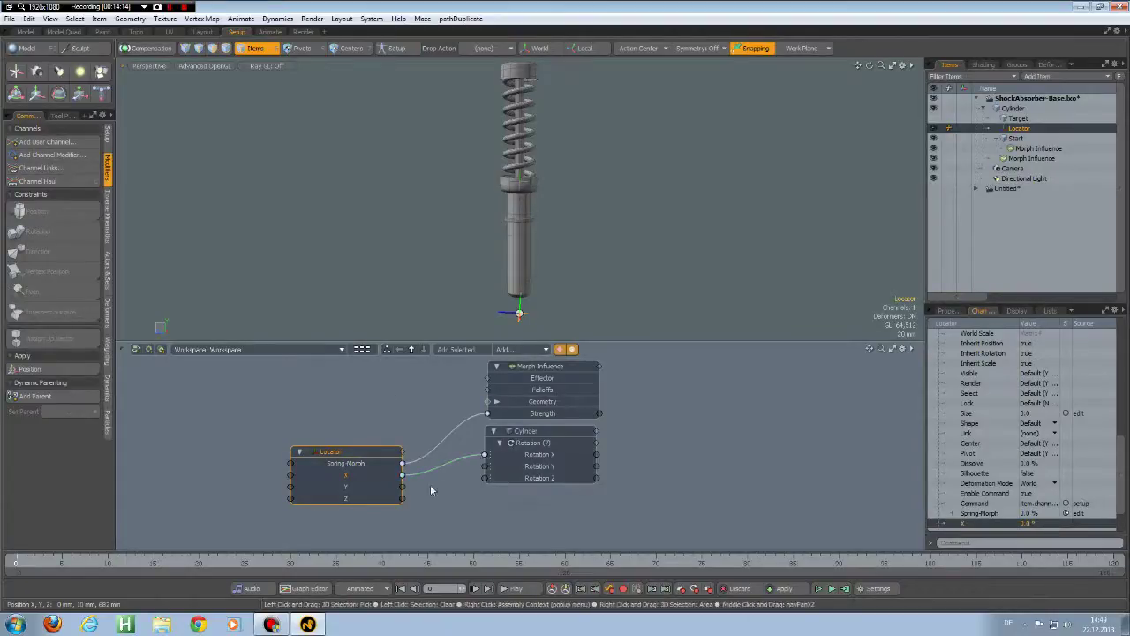
drag(402, 487, 485, 465)
drag(403, 499, 485, 478)
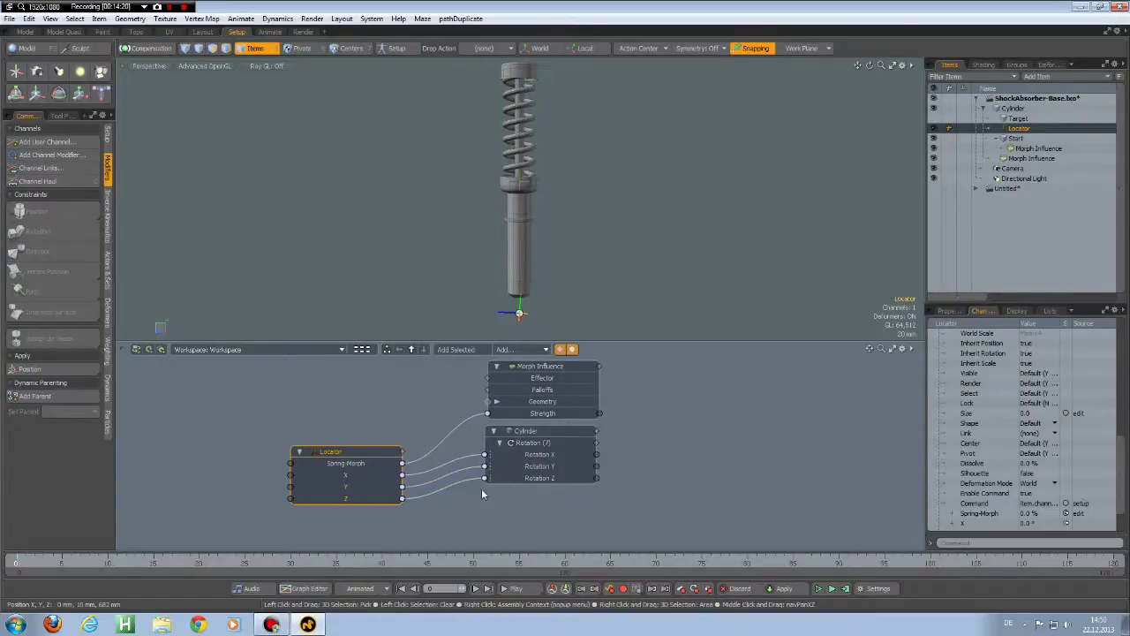
drag(366, 454, 364, 418)
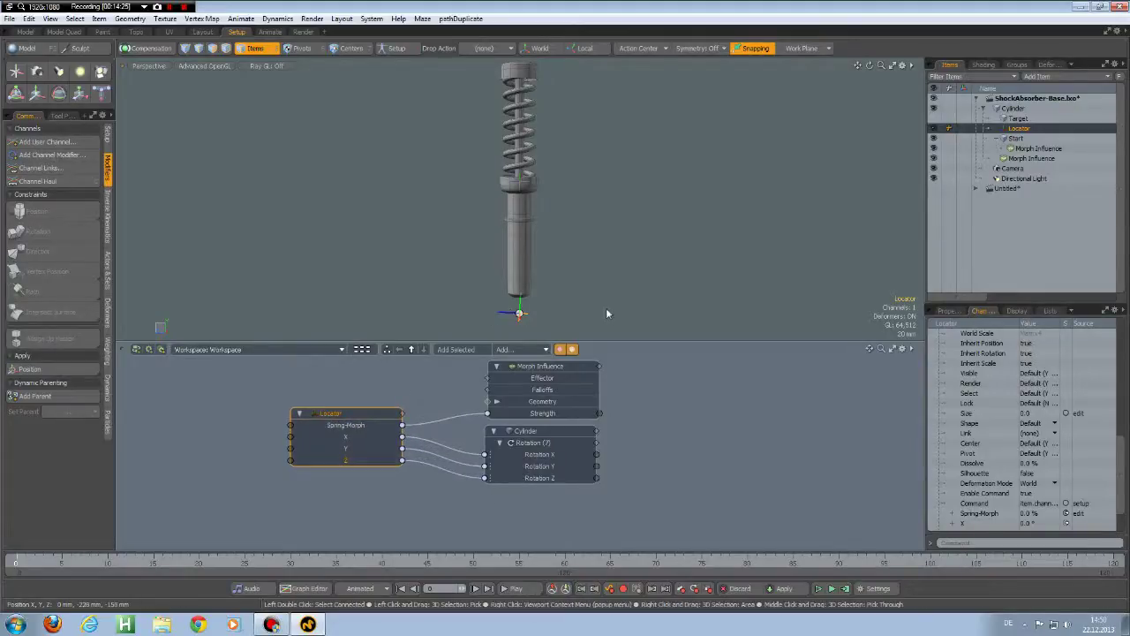
click(528, 321)
click(520, 312)
key(h)
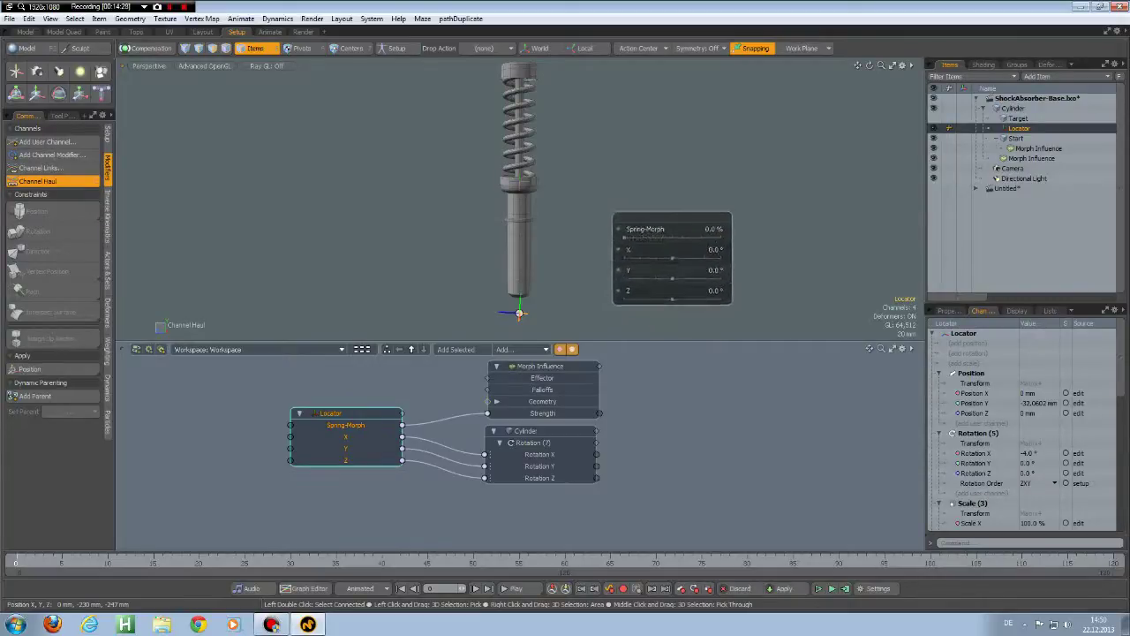
drag(670, 201, 760, 165)
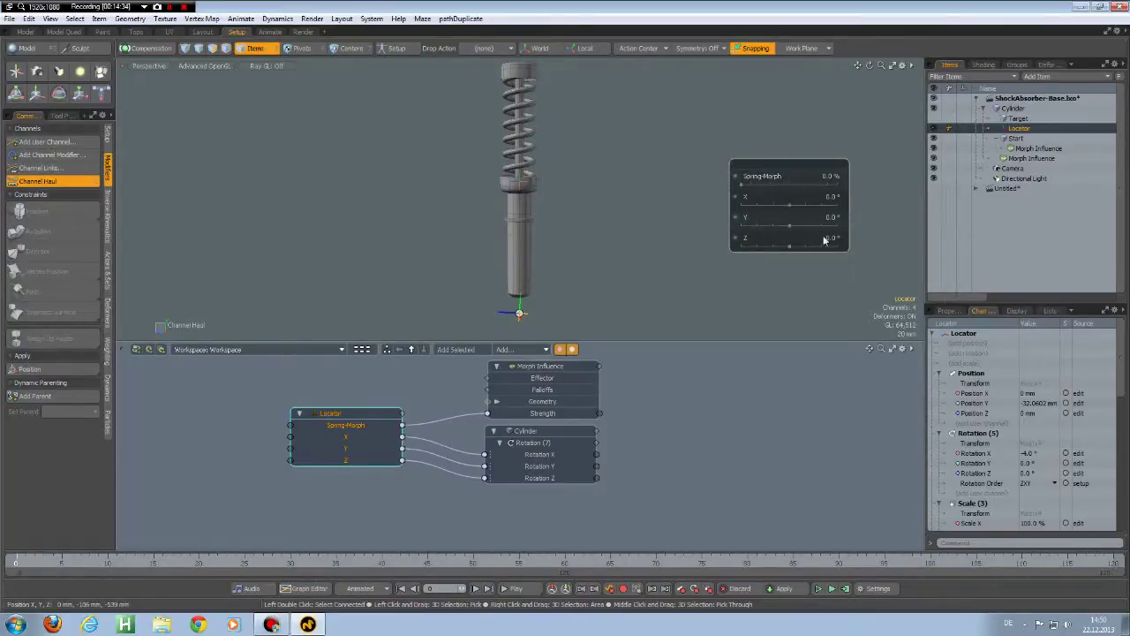
drag(742, 195, 694, 237)
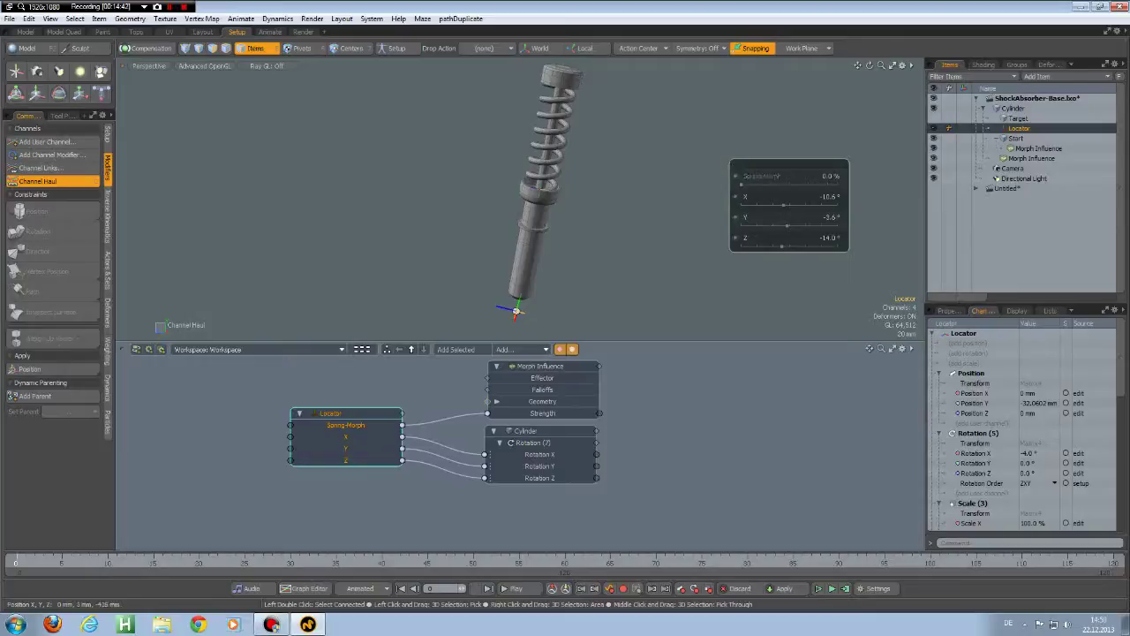
drag(742, 187, 821, 182)
Maximize the 3D viewport and reset the Locator's Spring-Morph to 0% and its X, Y and Z channels to 0°
click(892, 67)
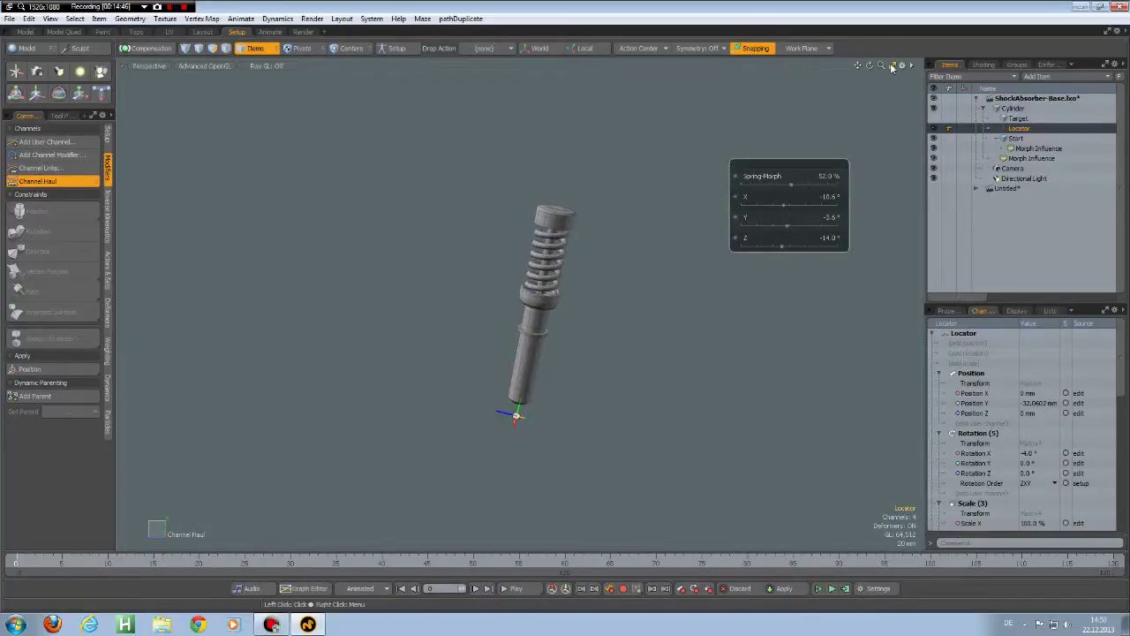
click(829, 177)
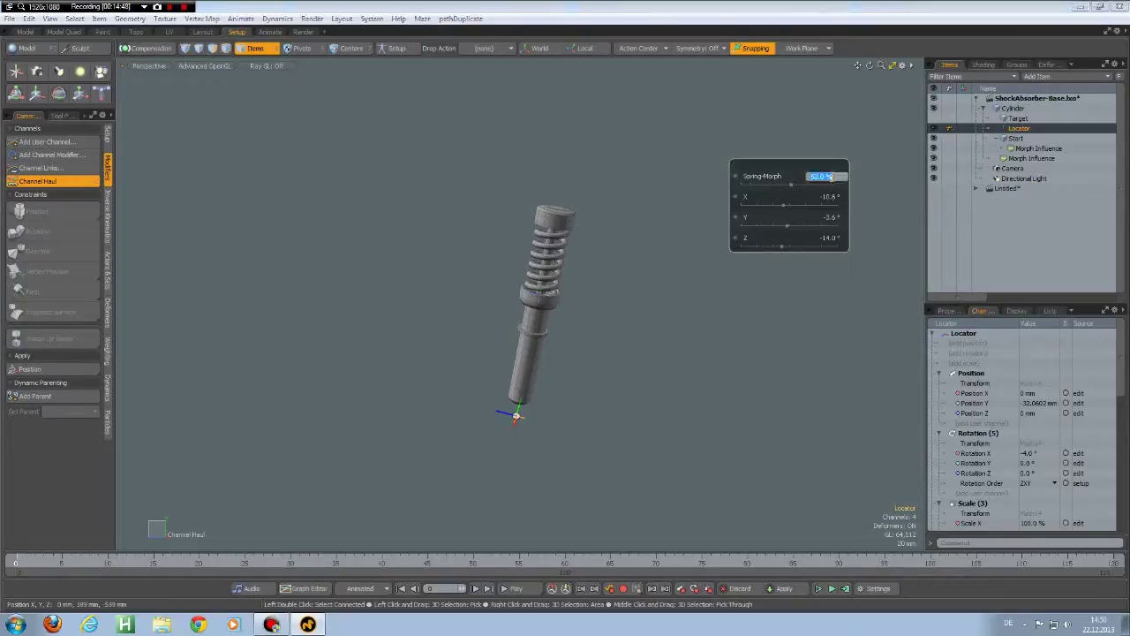
text(0)
key(Return)
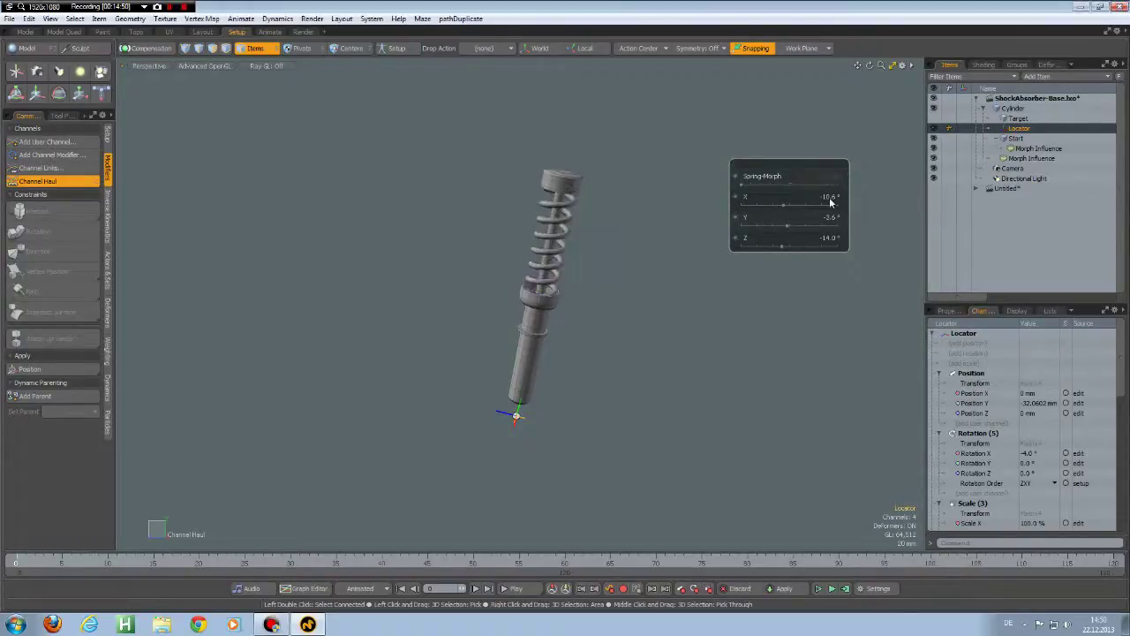
click(830, 198)
text(0)
key(Return)
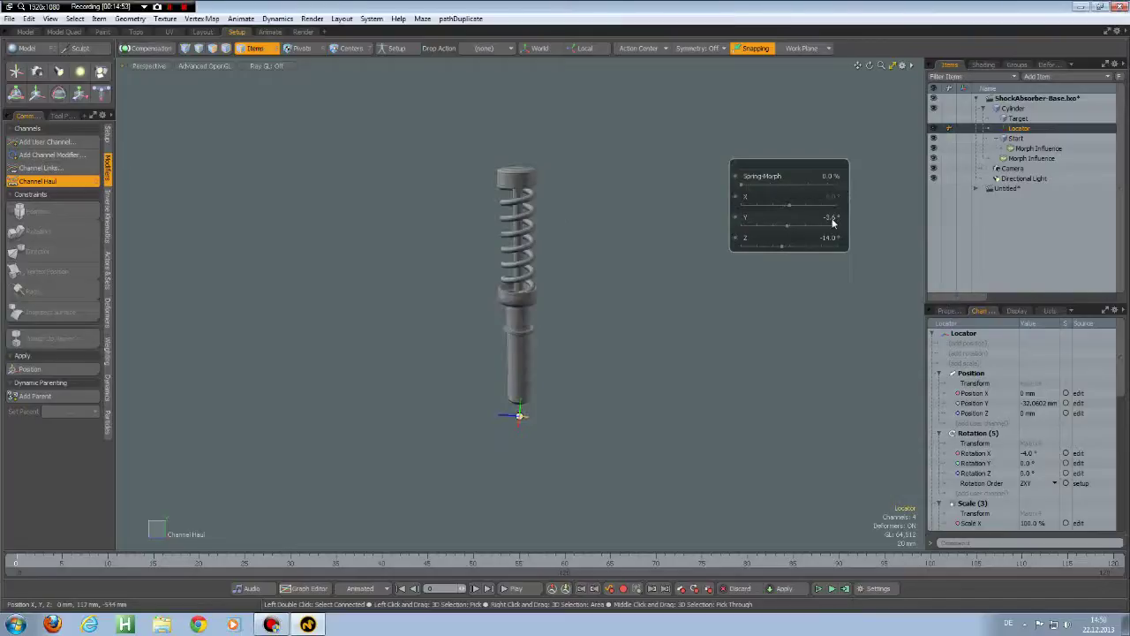
click(832, 218)
text(0)
key(Return)
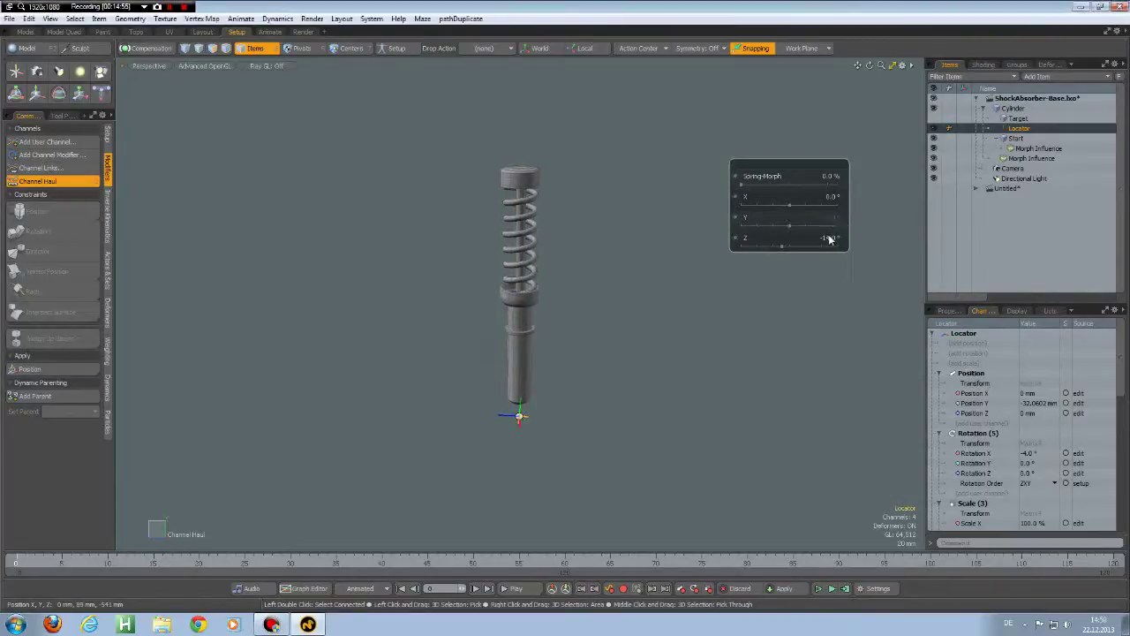
click(828, 239)
text(0)
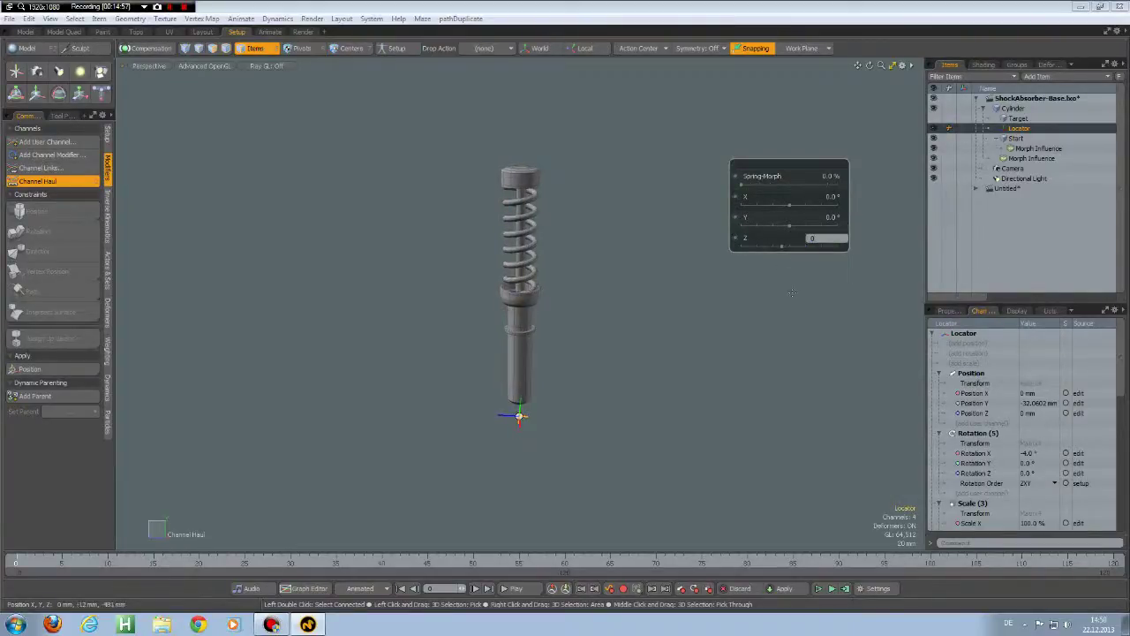
key(Return)
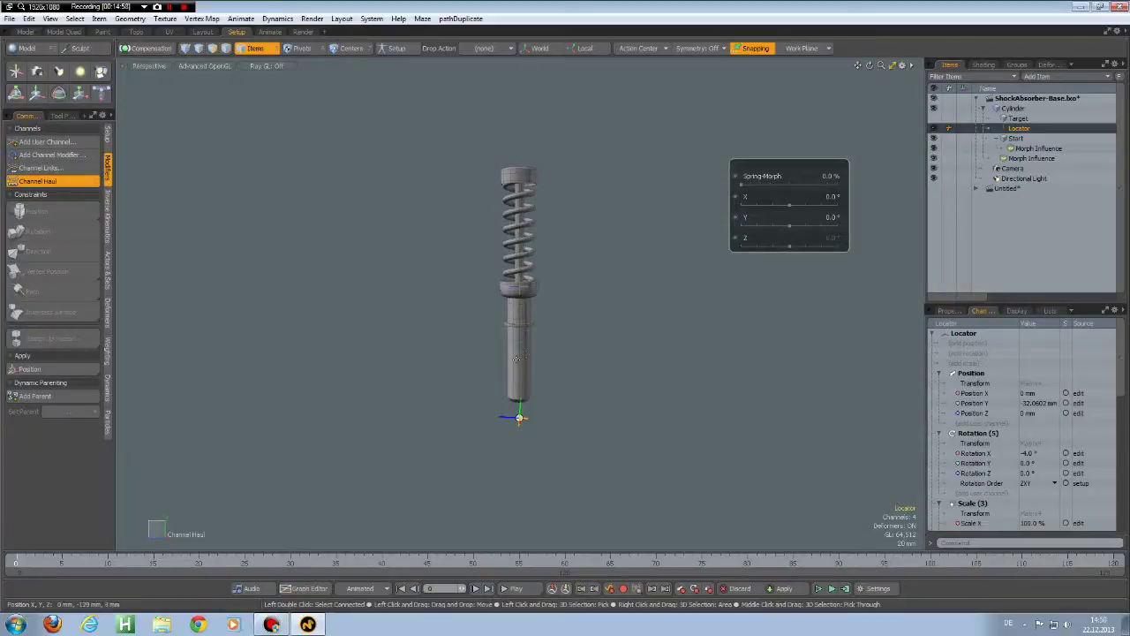
key(space)
Duplicate the Cylinder with its hierarchy and move the copy about 136 mm along negative Z
click(516, 372)
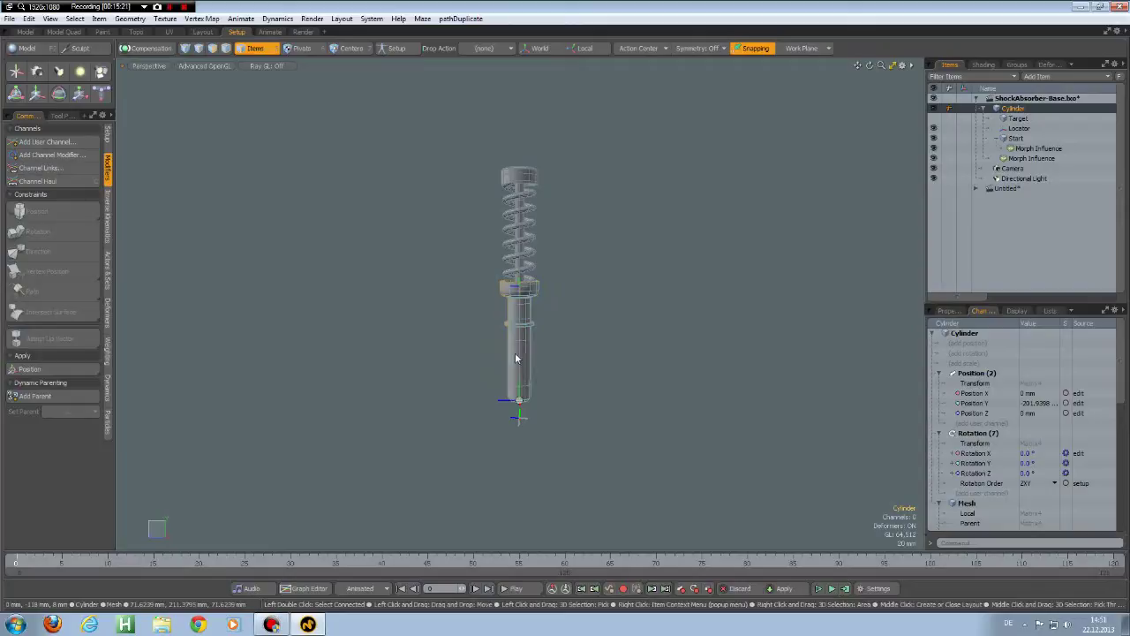
right_click(517, 357)
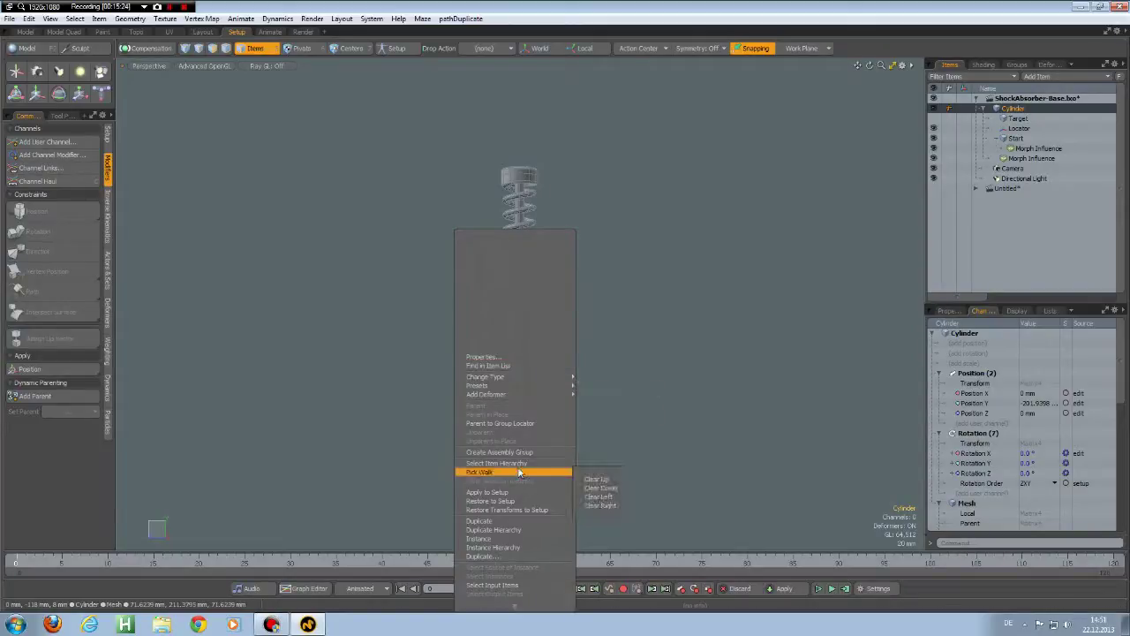
click(512, 530)
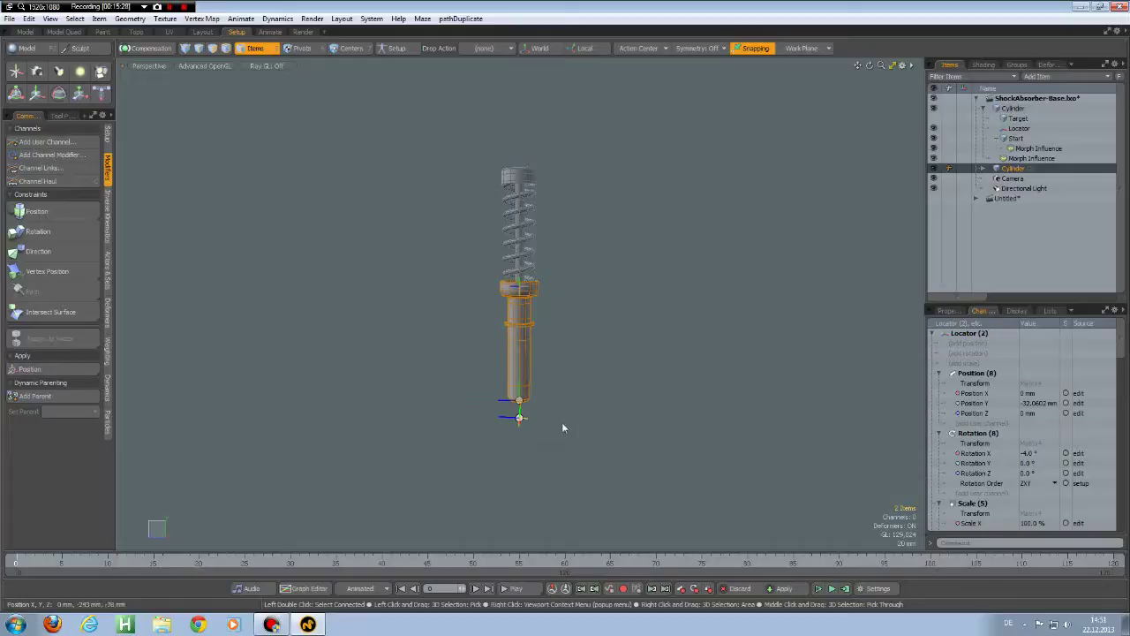
key(w)
drag(477, 400, 504, 400)
drag(572, 415, 668, 411)
key(space)
click(673, 406)
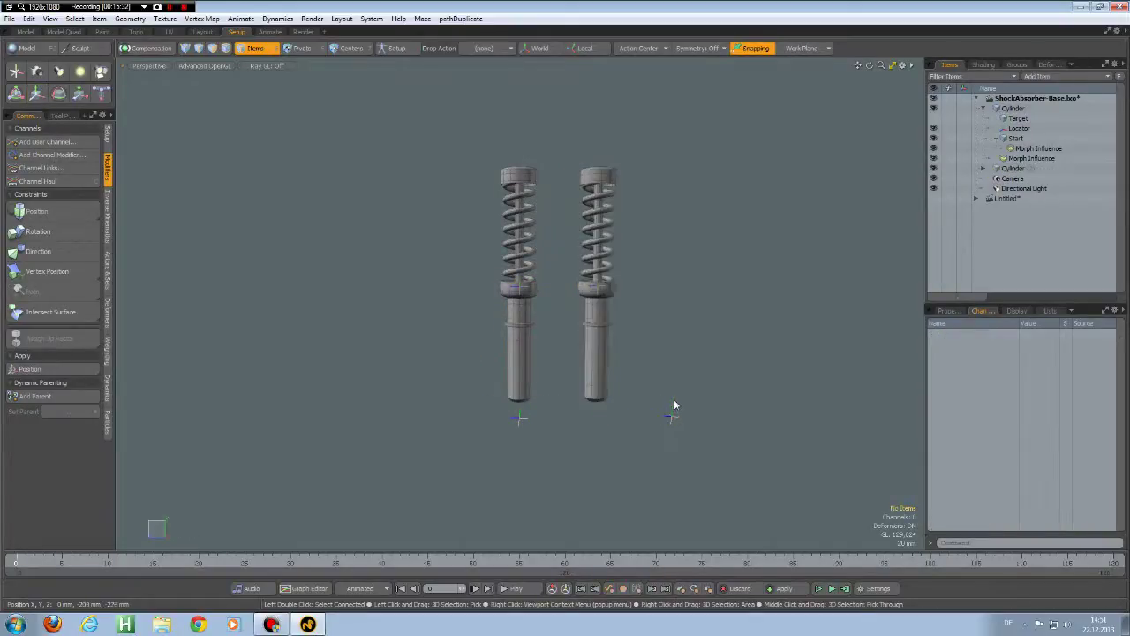
Move the duplicate's Locator back along Z so it sits directly beneath the duplicated shock absorber
click(672, 416)
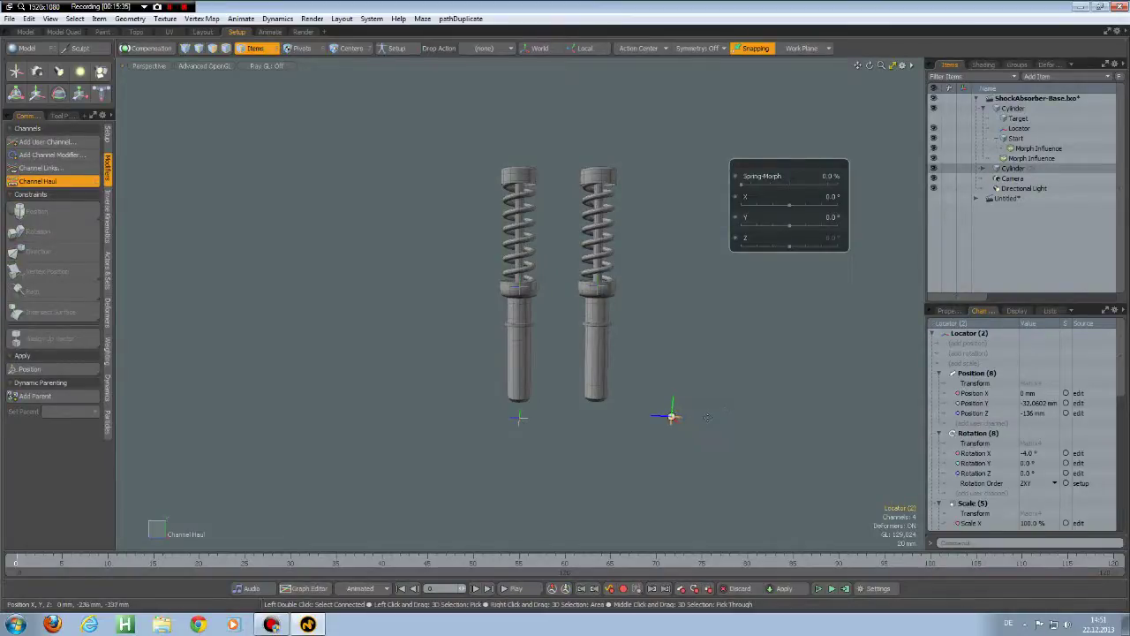
key(space)
key(w)
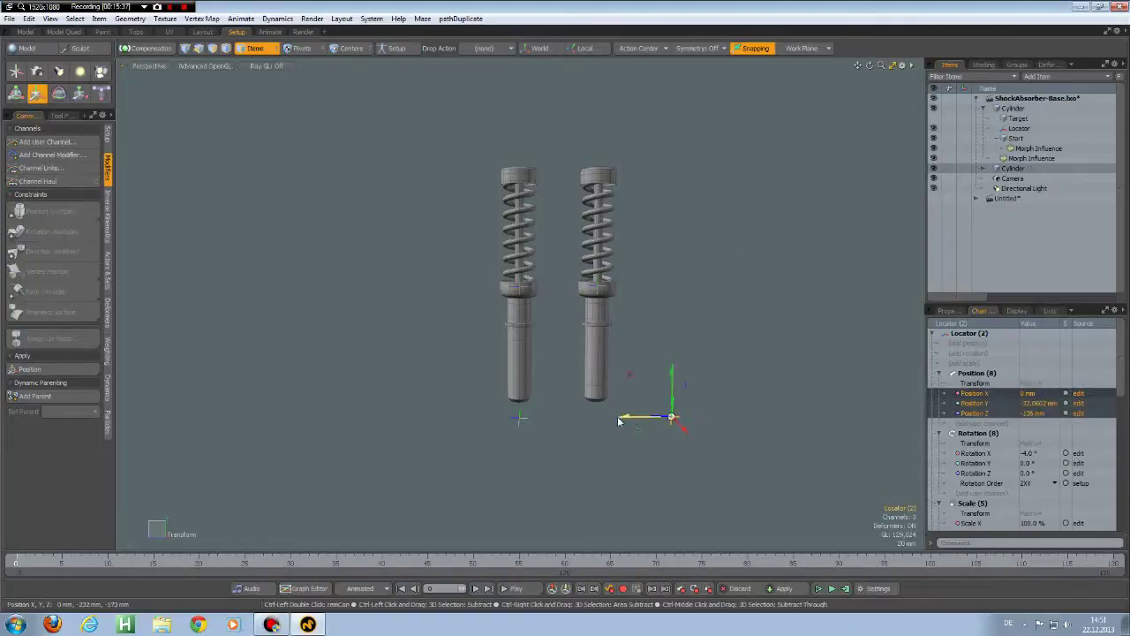
drag(625, 420, 548, 417)
key(space)
click(711, 363)
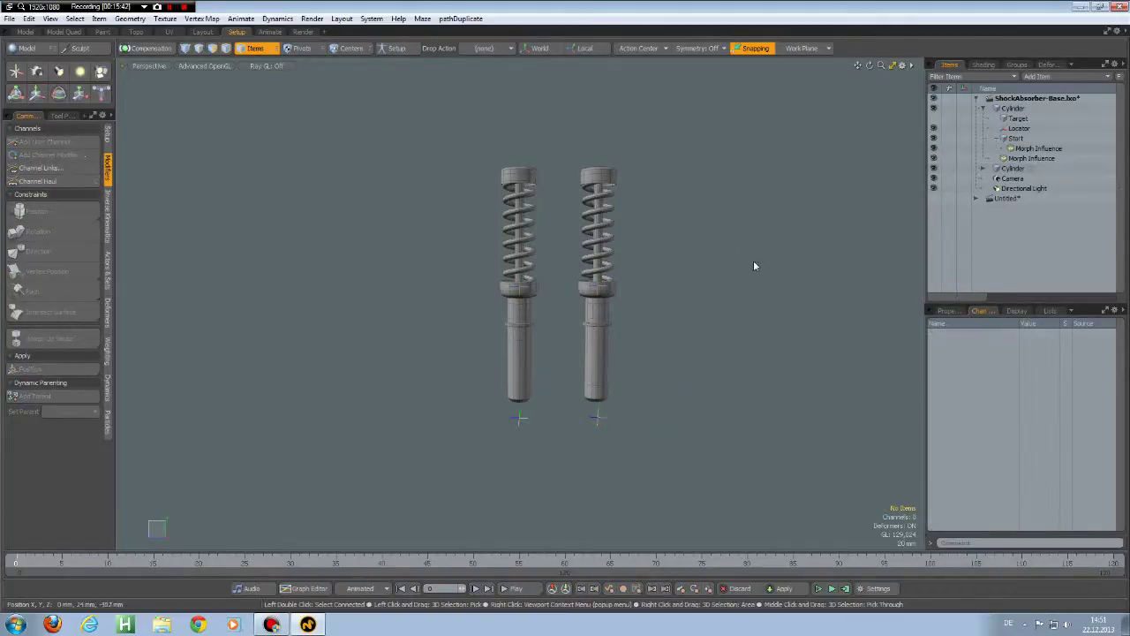
Test the channel hauls of both Locators, using Spring-Morph on the duplicate and tilting the original shock absorber to X 2°
click(598, 420)
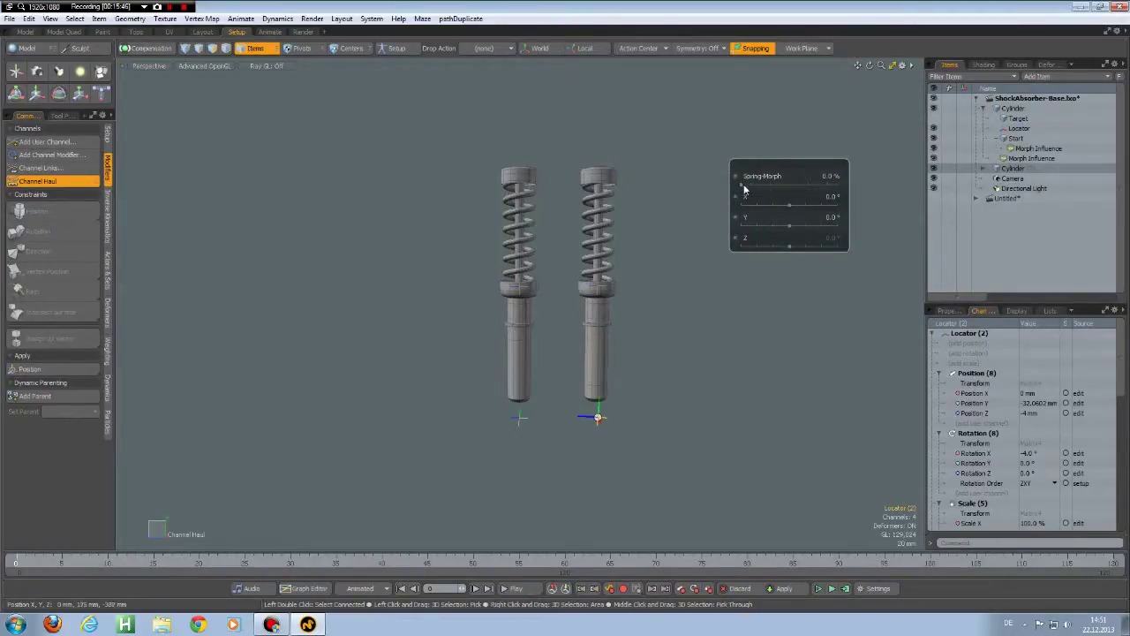
mouse_move(741, 184)
mouse_down()
mouse_move(831, 184)
mouse_move(741, 184)
mouse_up()
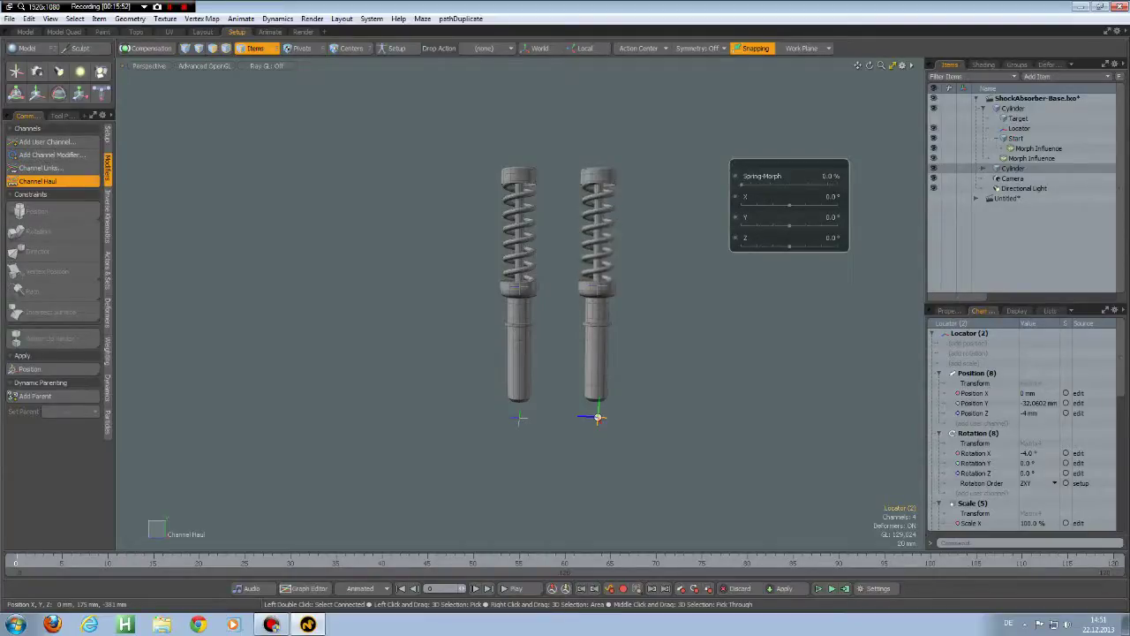
click(520, 418)
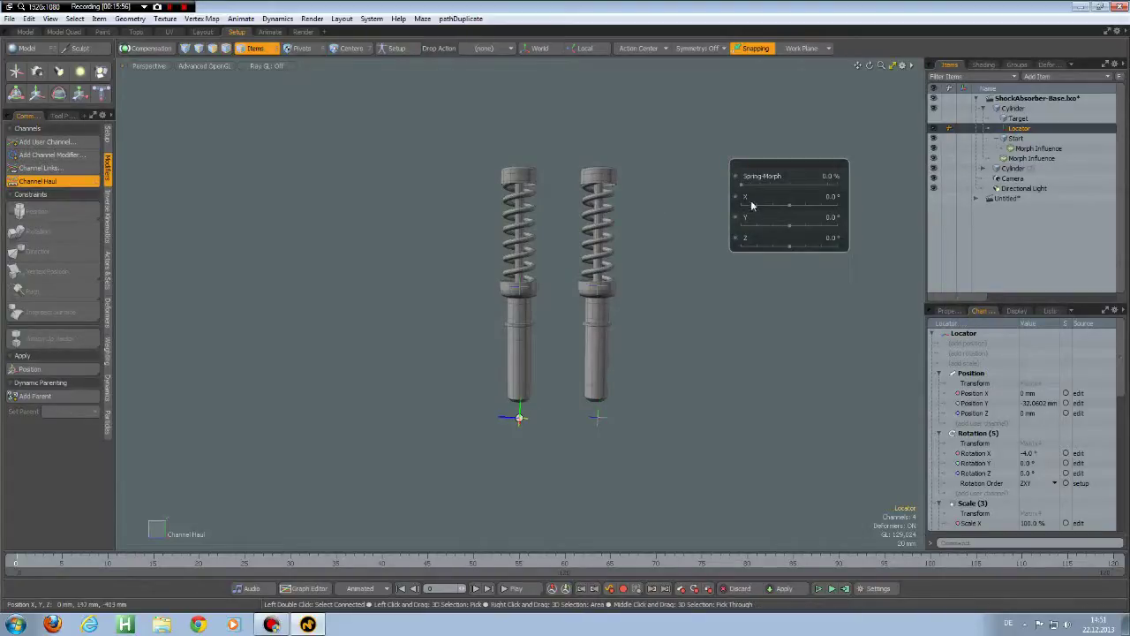
mouse_move(789, 205)
mouse_down()
mouse_move(745, 205)
mouse_move(810, 205)
mouse_move(791, 205)
mouse_up()
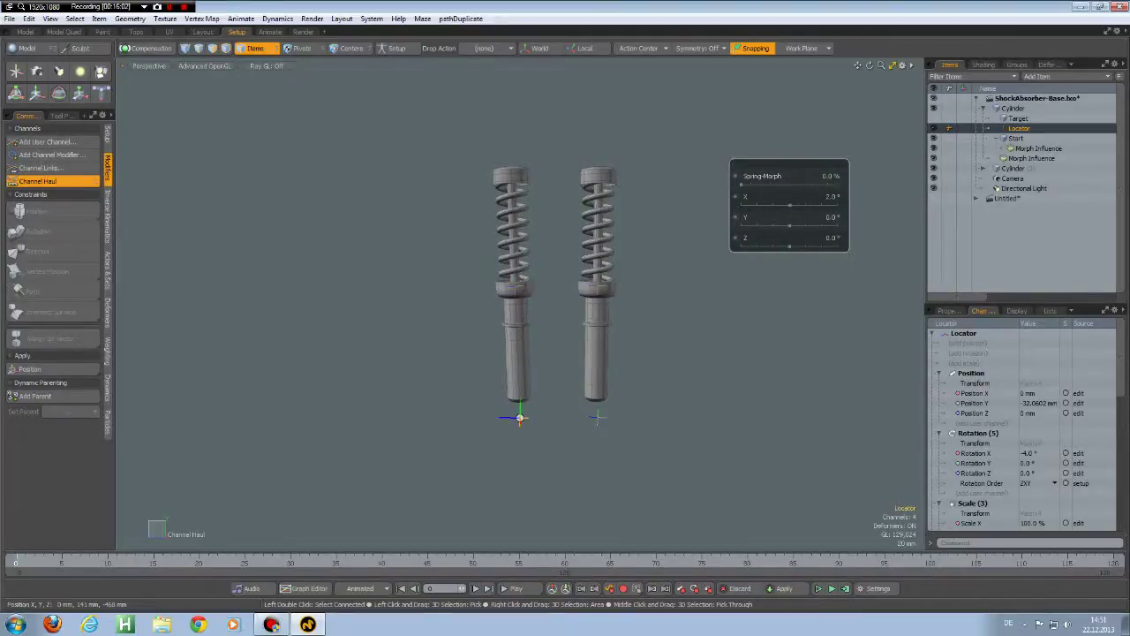
Reset the original Locator's X channel to 0° and exit Channel Haul
double_click(833, 197)
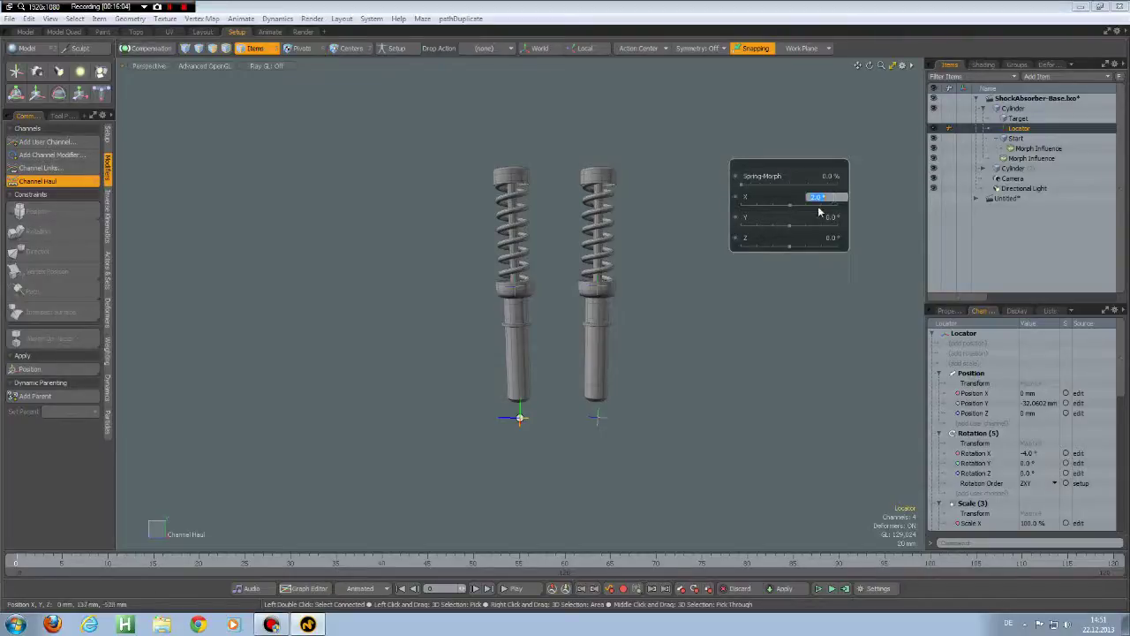
text(0)
key(Return)
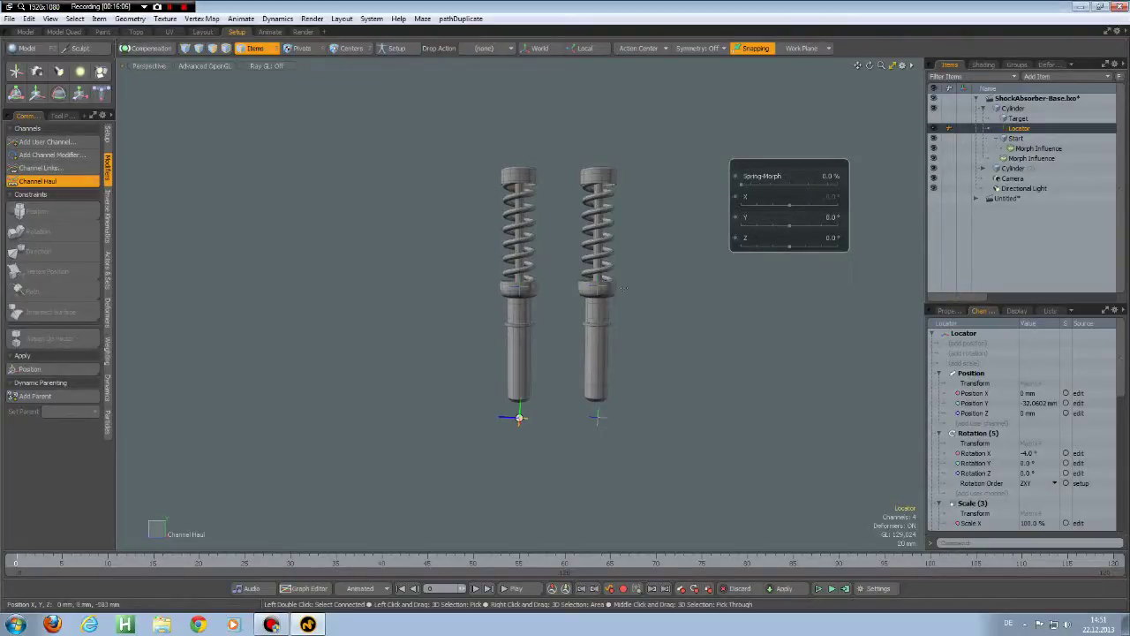
key(space)
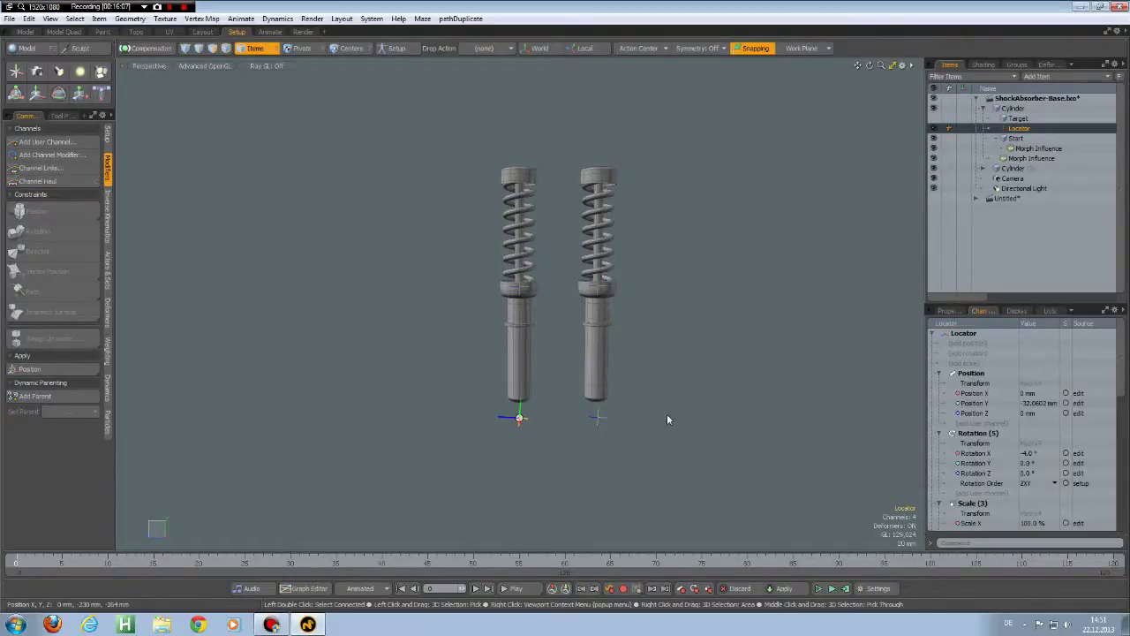